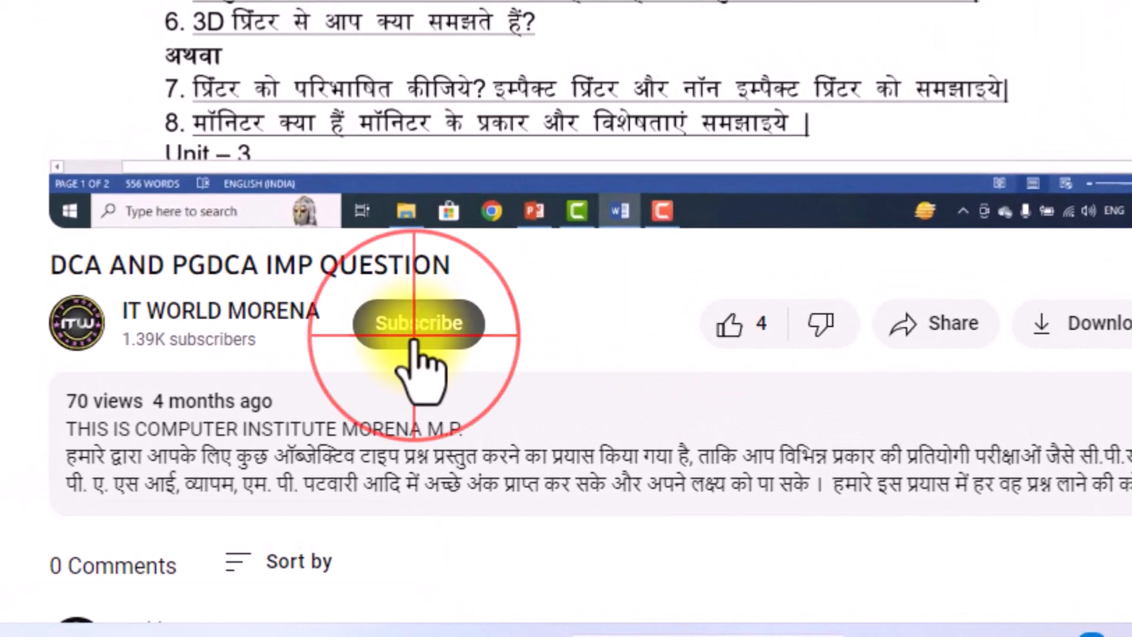
# Subscribe to the channel and set its notifications to All notifications.
pyautogui.click(544, 335)
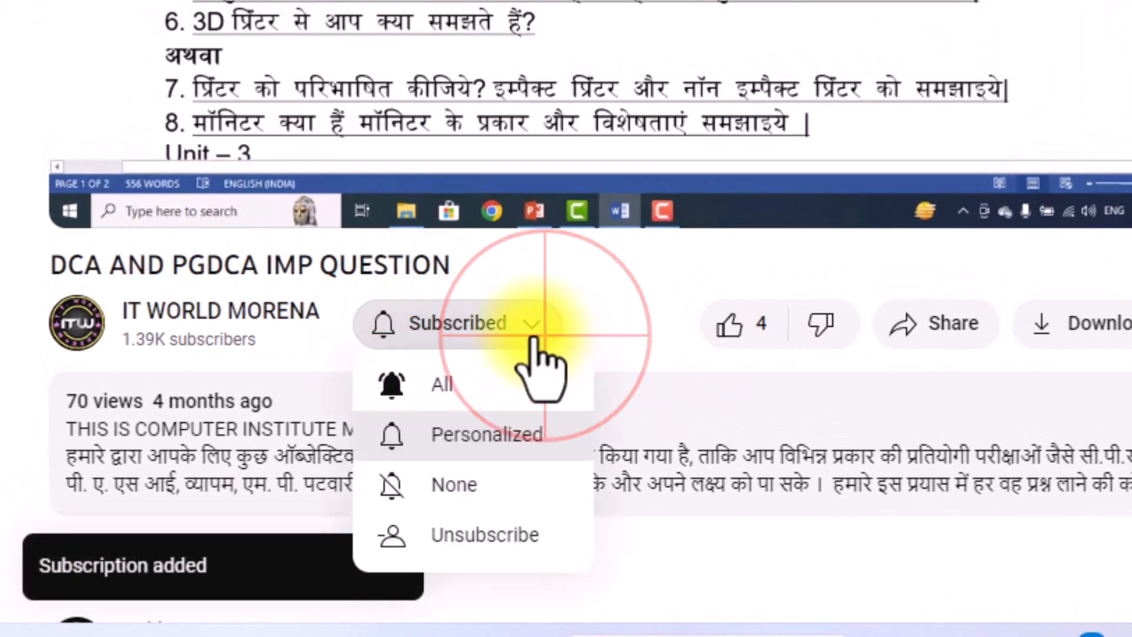
pyautogui.click(437, 387)
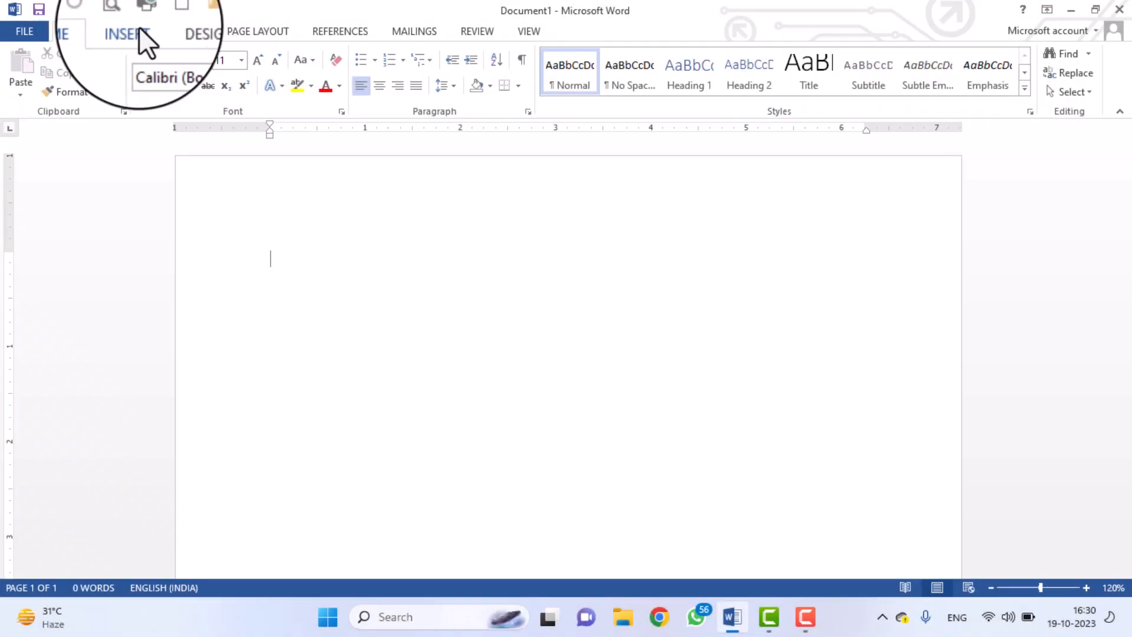
# From Insert > Table > Insert Table, enter 4 columns and 3 rows.
pyautogui.click(140, 31)
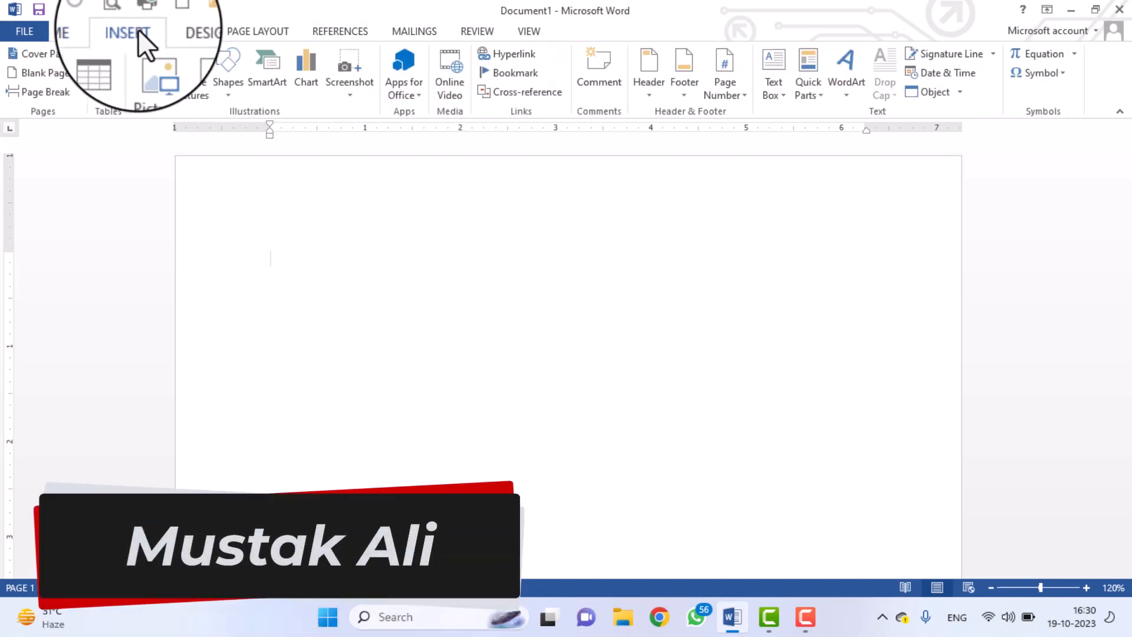
pyautogui.click(108, 92)
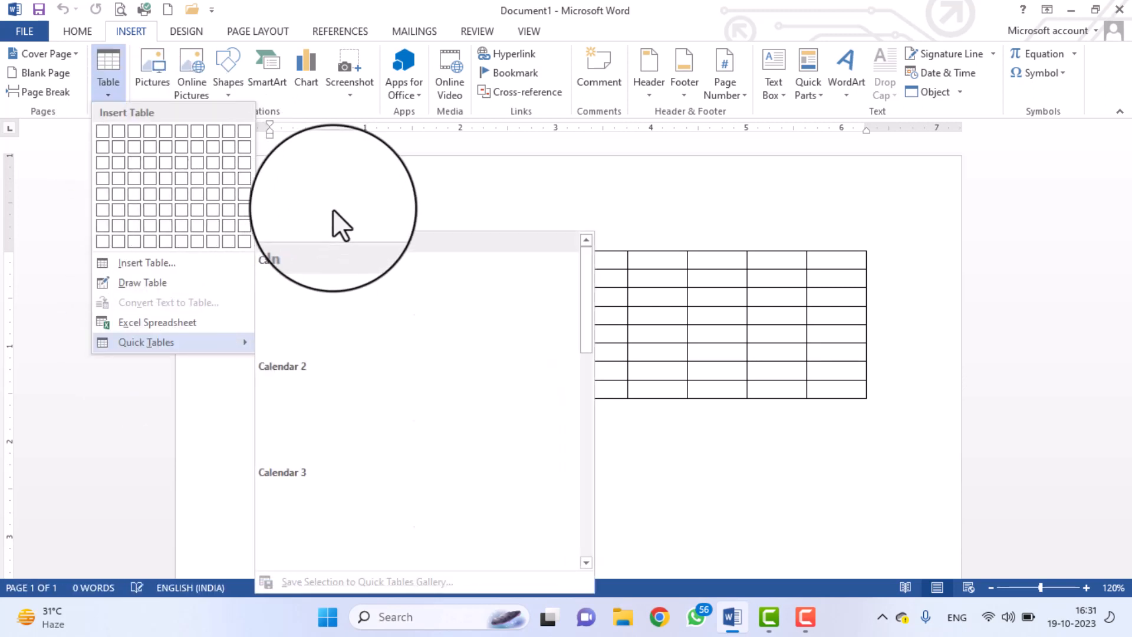
pyautogui.click(336, 198)
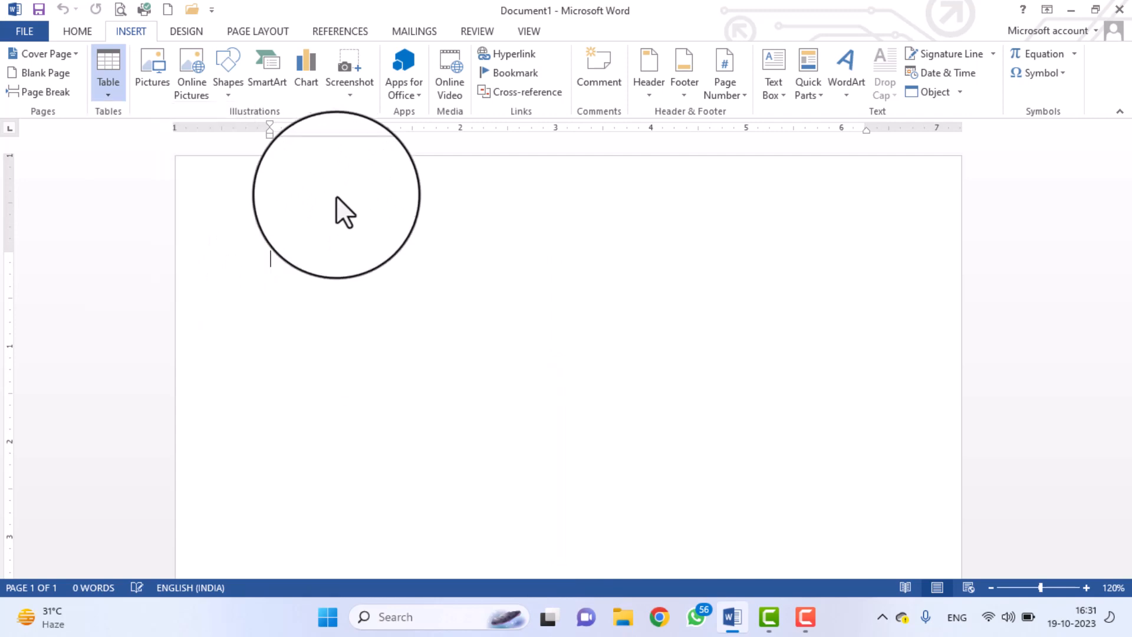
pyautogui.click(104, 88)
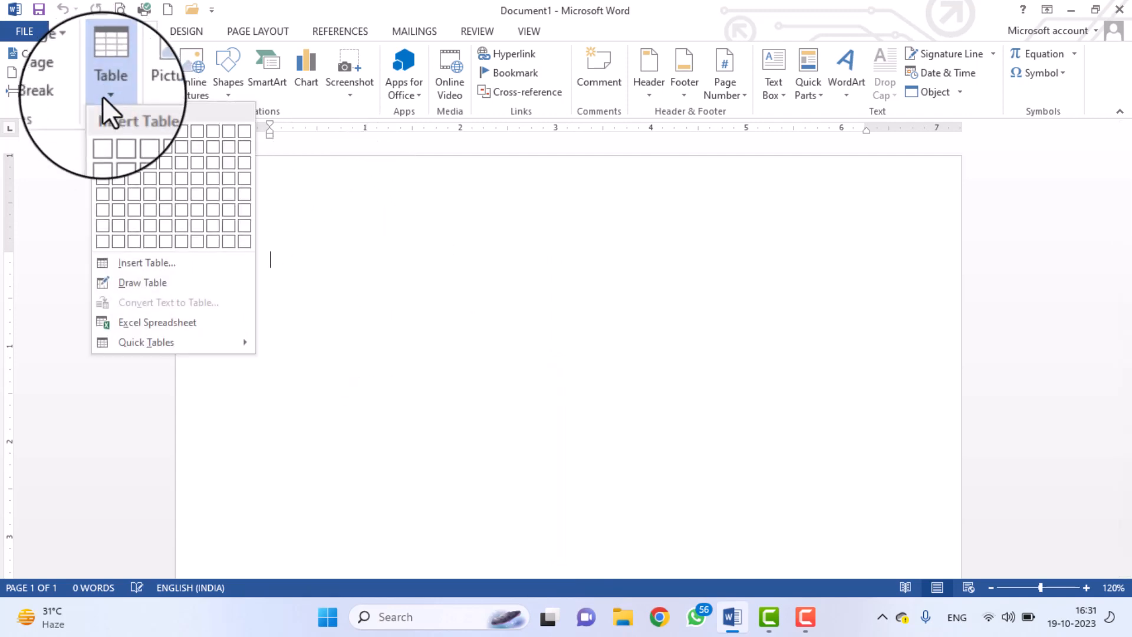
pyautogui.click(162, 261)
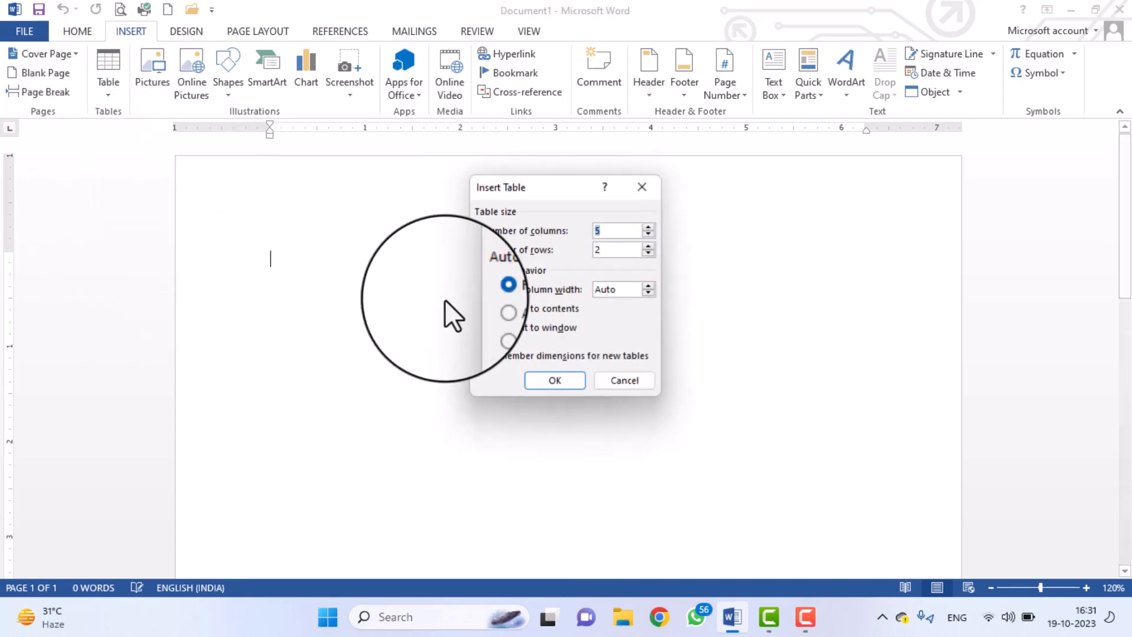
pyautogui.click(642, 240)
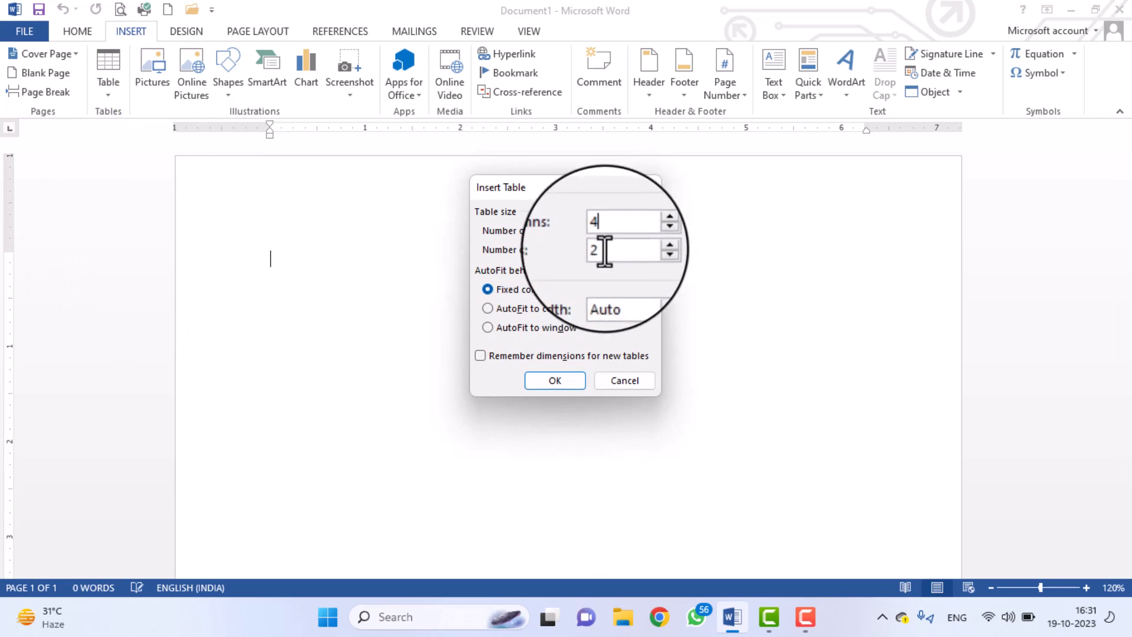
pyautogui.doubleClick(584, 250)
pyautogui.write('3')
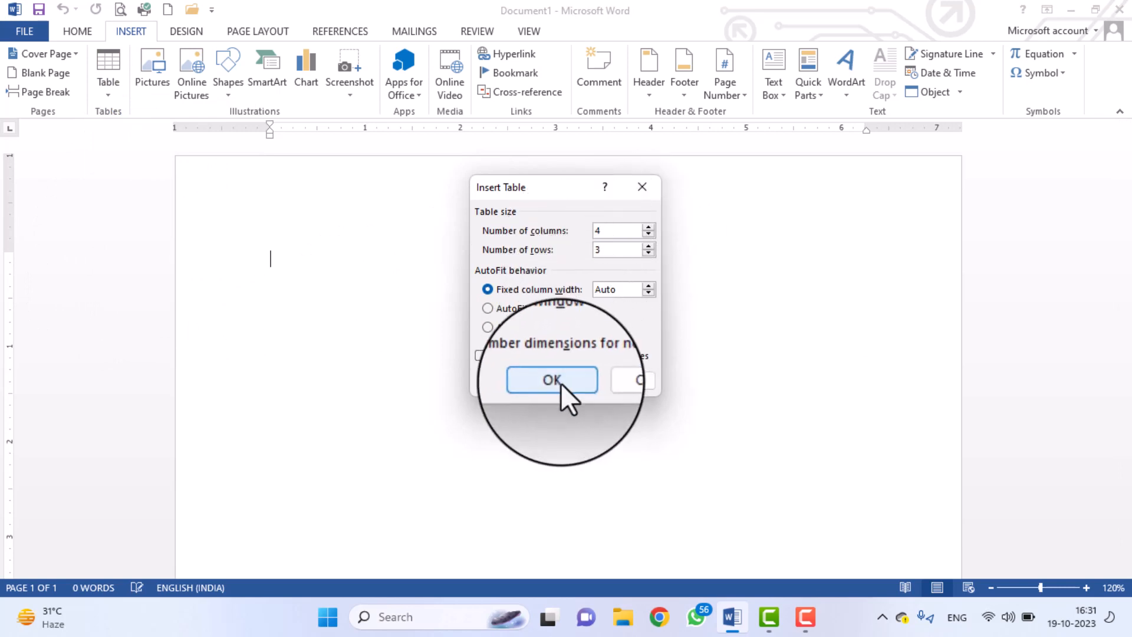
# Insert the 4×3 table and type the headers NAME, CLASS, BATCH TIME, MOBILE.
pyautogui.click(553, 381)
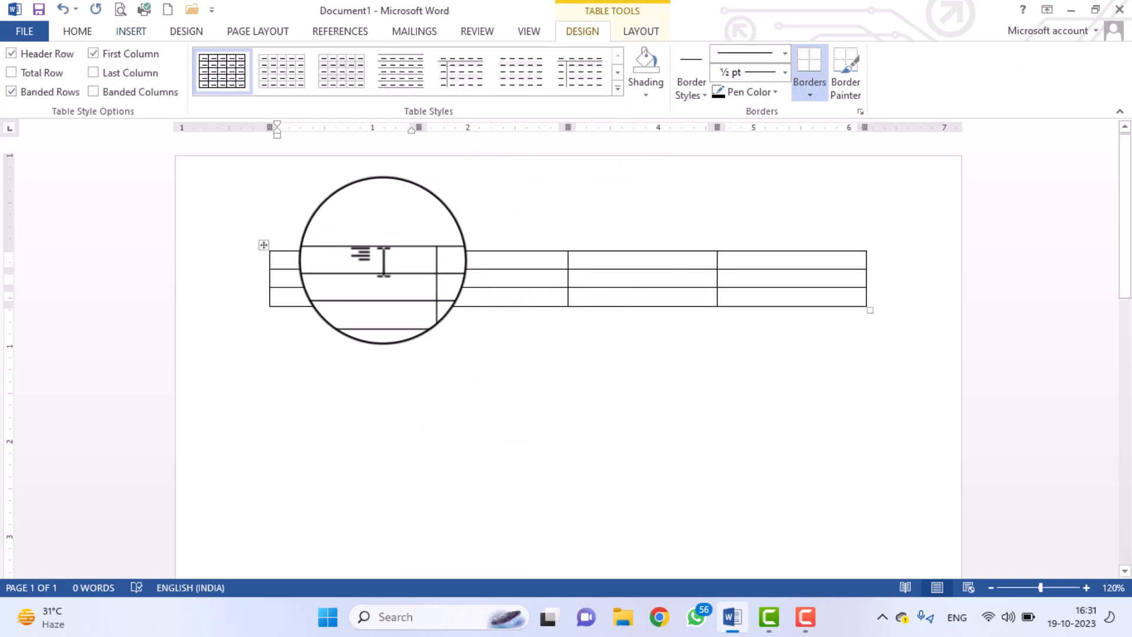
pyautogui.write('NAME')
pyautogui.press('Tab')
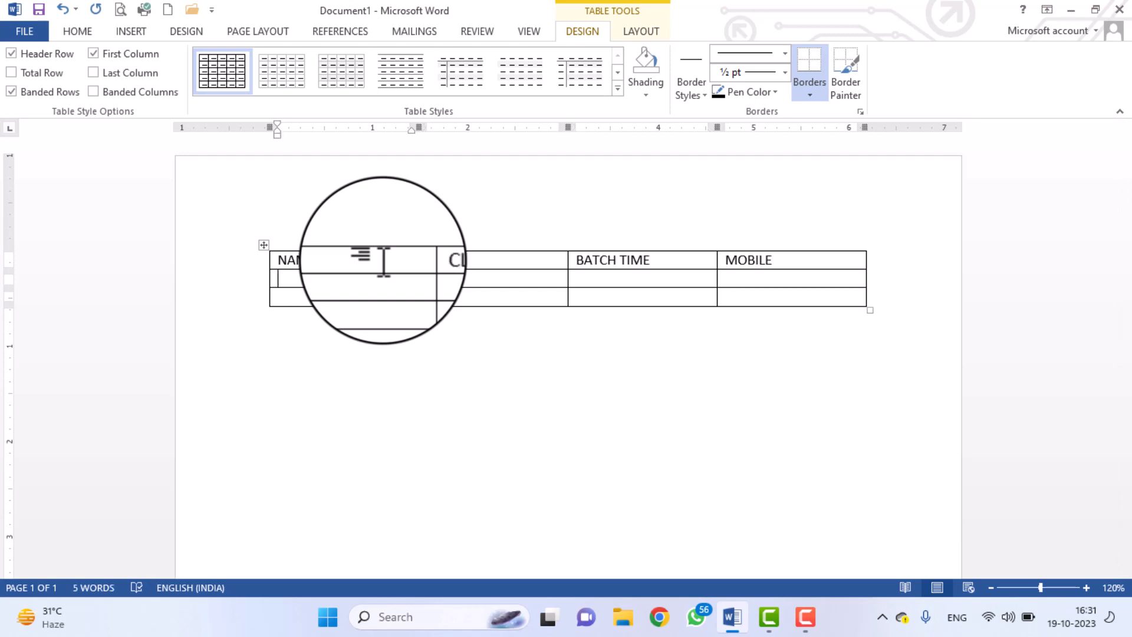
# Make the header row text bold.
pyautogui.click(208, 261)
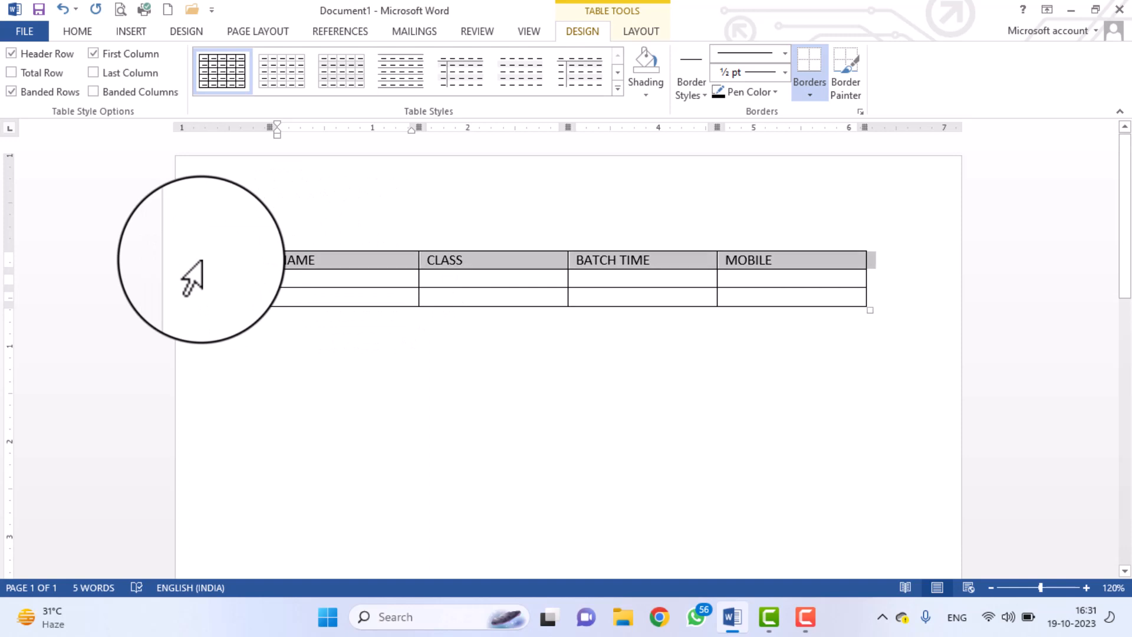
pyautogui.click(77, 31)
pyautogui.click(142, 86)
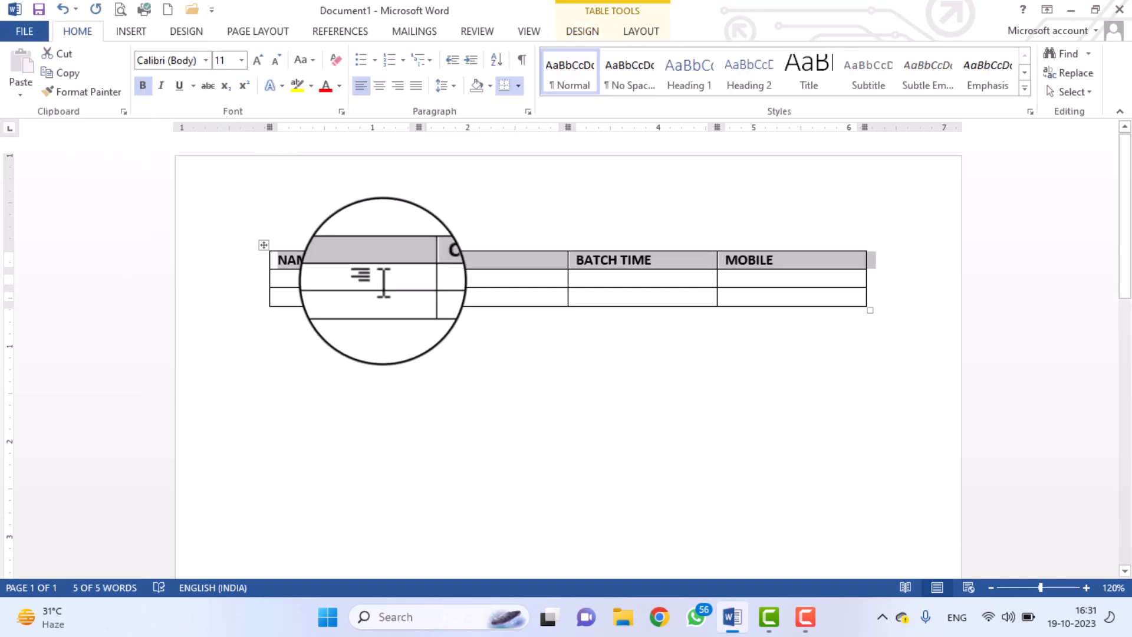
pyautogui.click(385, 279)
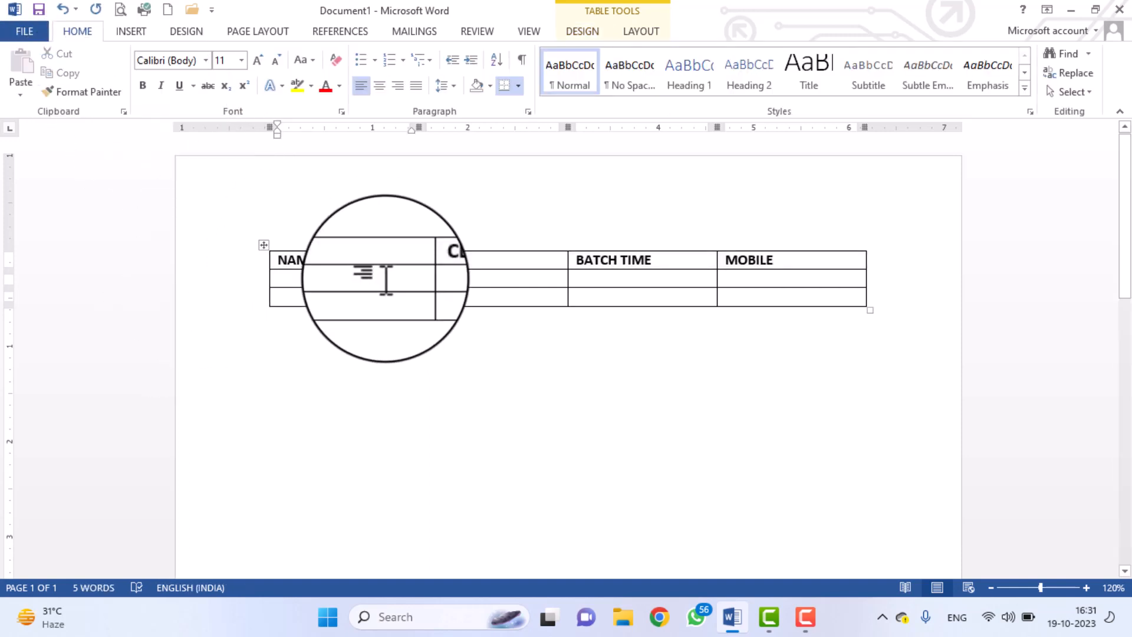
# Fill the first student row with a name, DCA, 9:00 AM and a mobile number.
pyautogui.press('Tab')
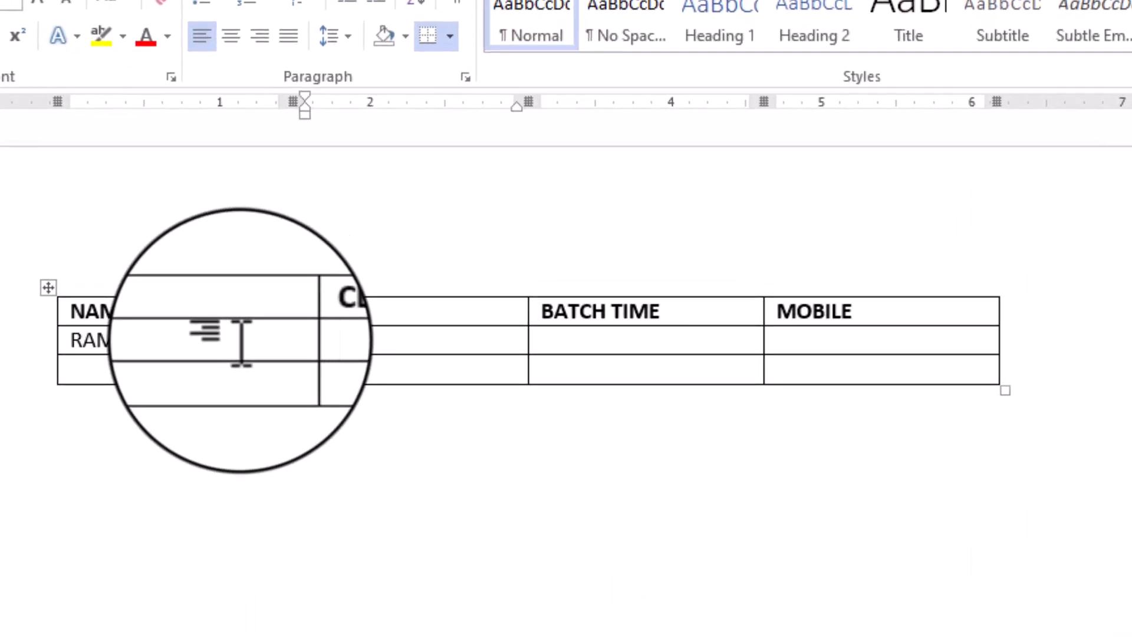
pyautogui.press('Tab')
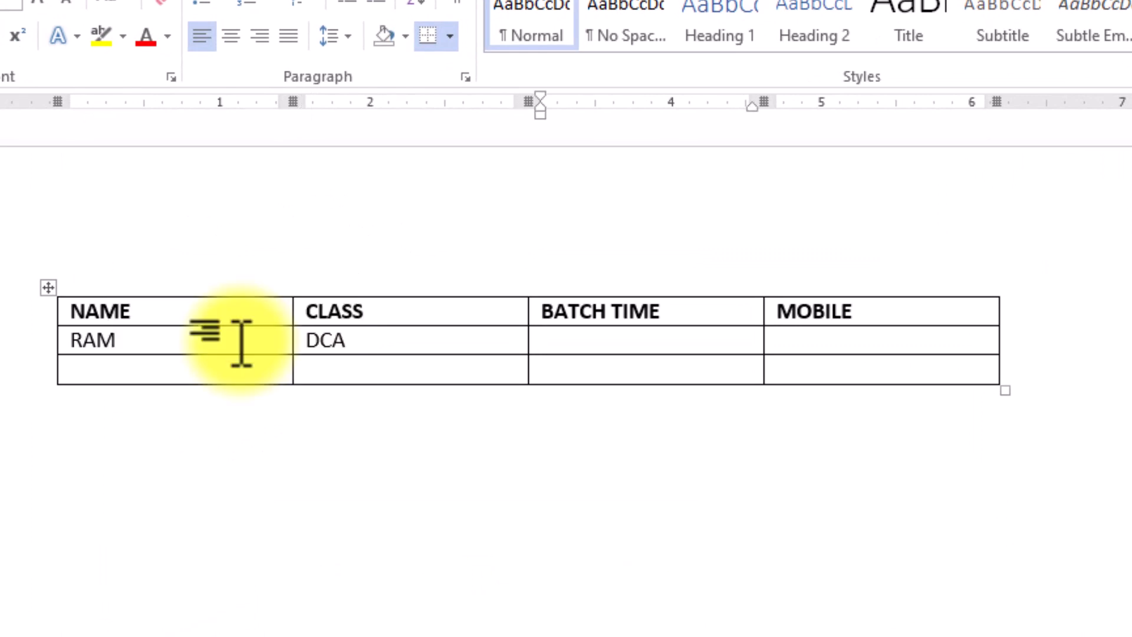
pyautogui.press('Tab')
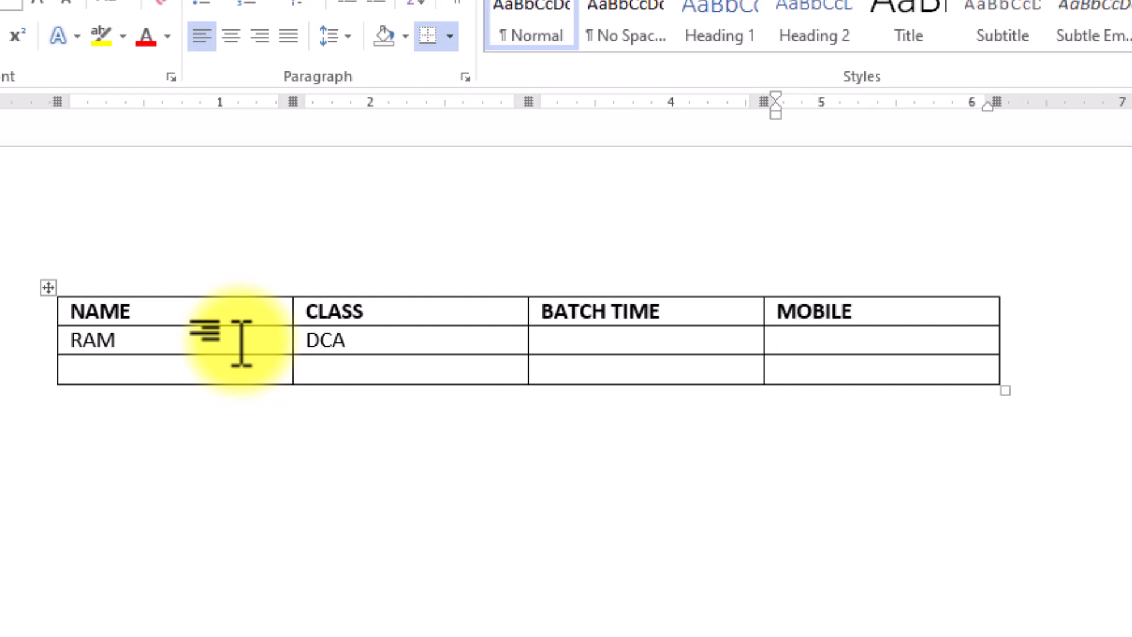
pyautogui.hotkey('shift', 'Tab')
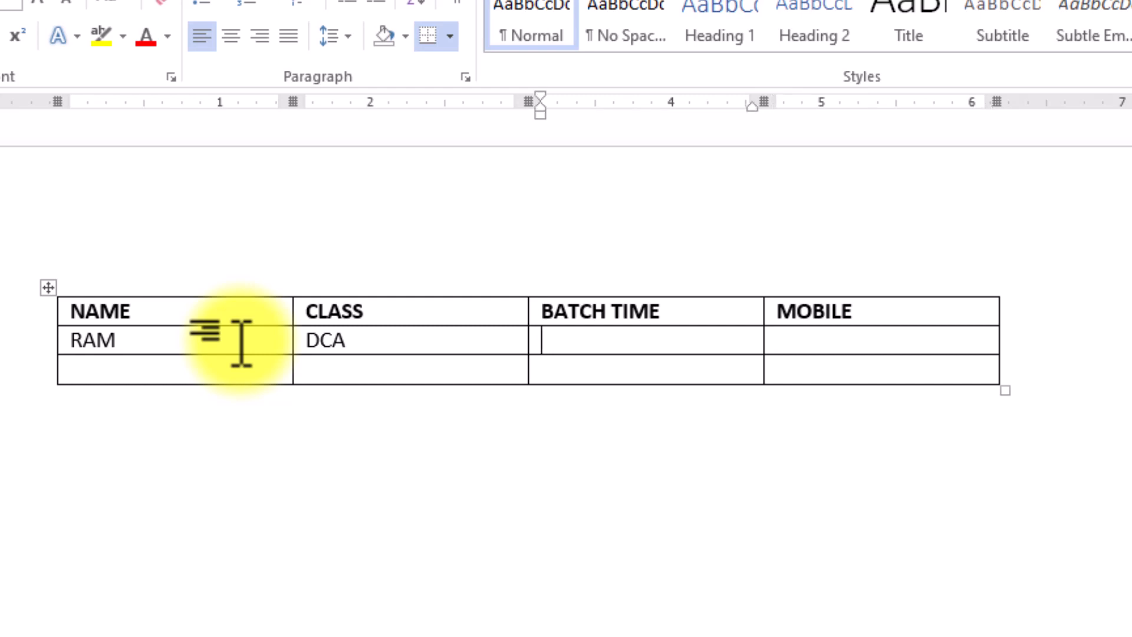
pyautogui.press('Tab')
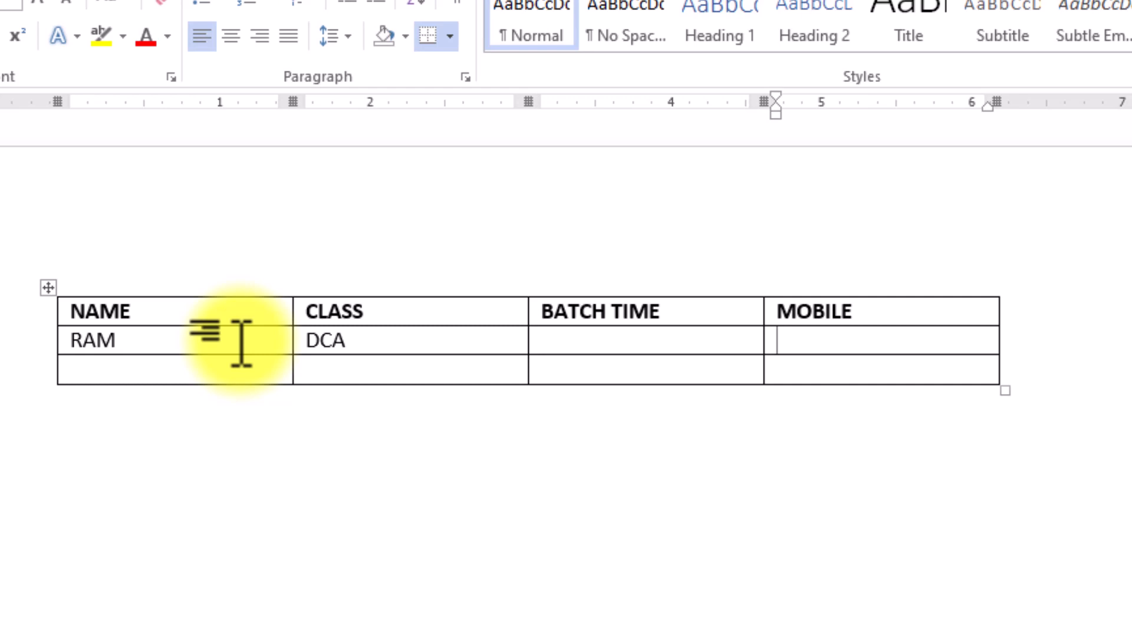
pyautogui.hotkey('shift', 'Tab')
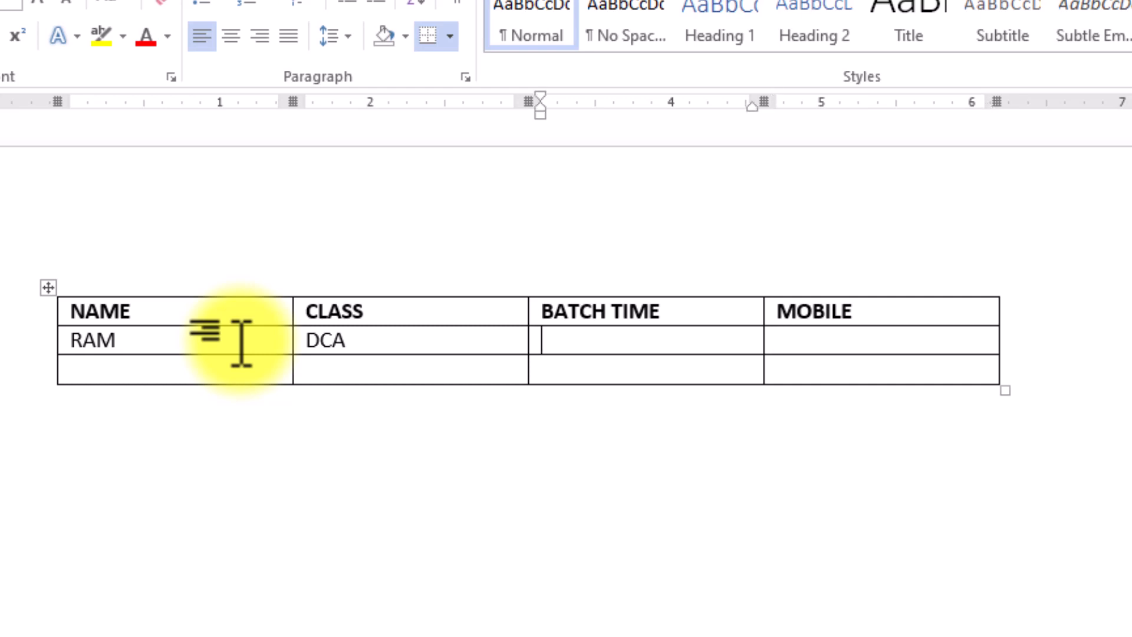
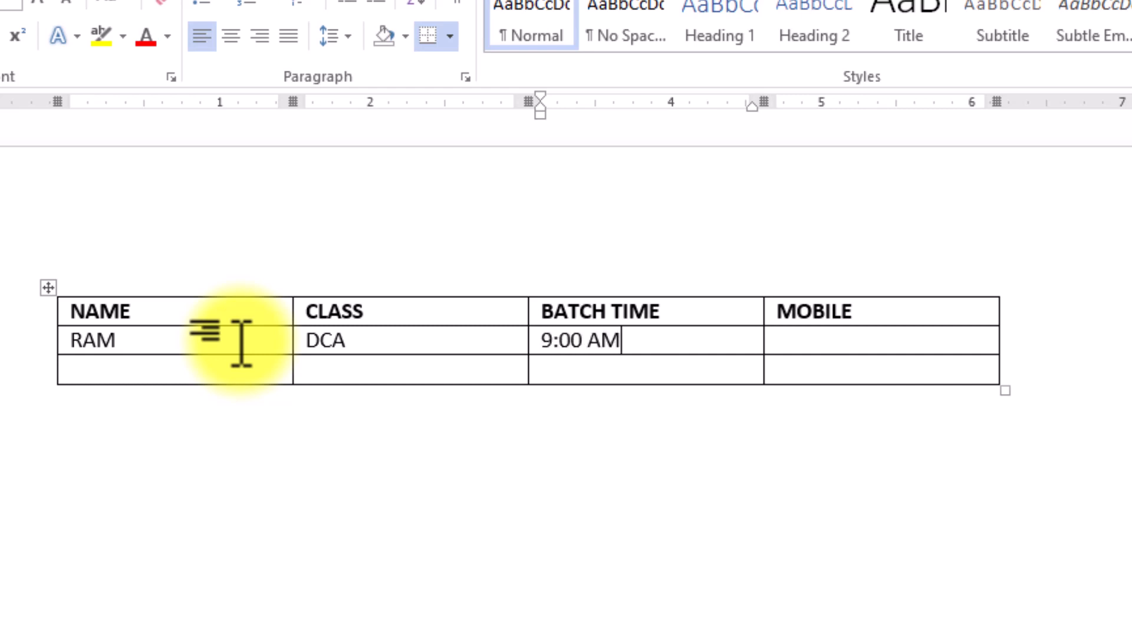
pyautogui.press('Tab')
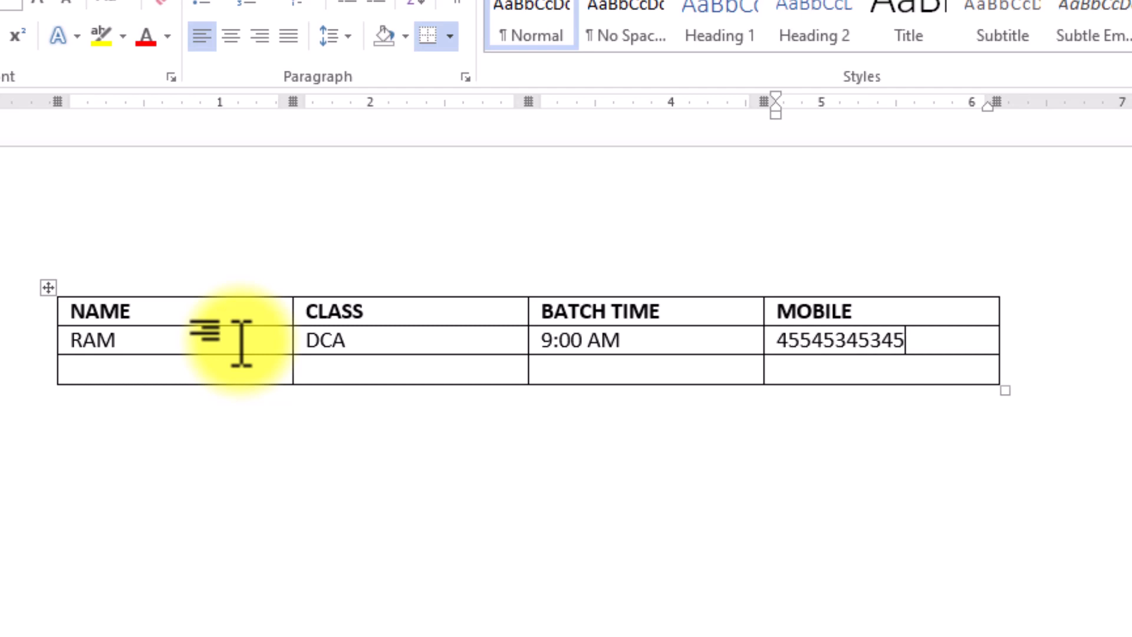
# Fill the second student row with a name, PGDCA, 10:00 AM and a mobile number, adding a fourth row.
pyautogui.press('Tab')
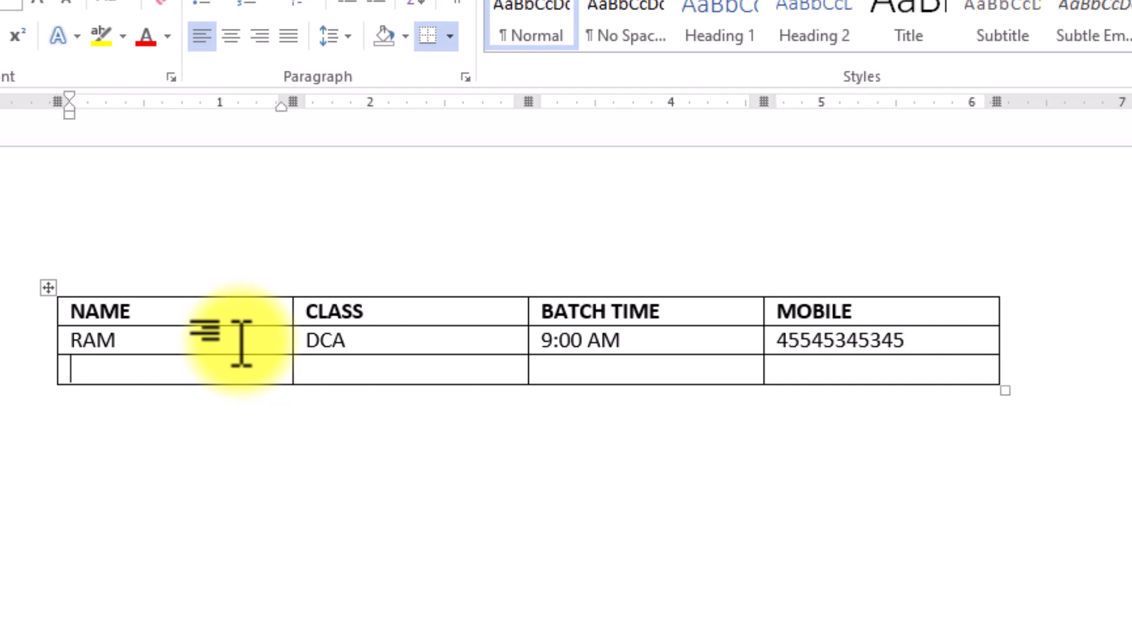
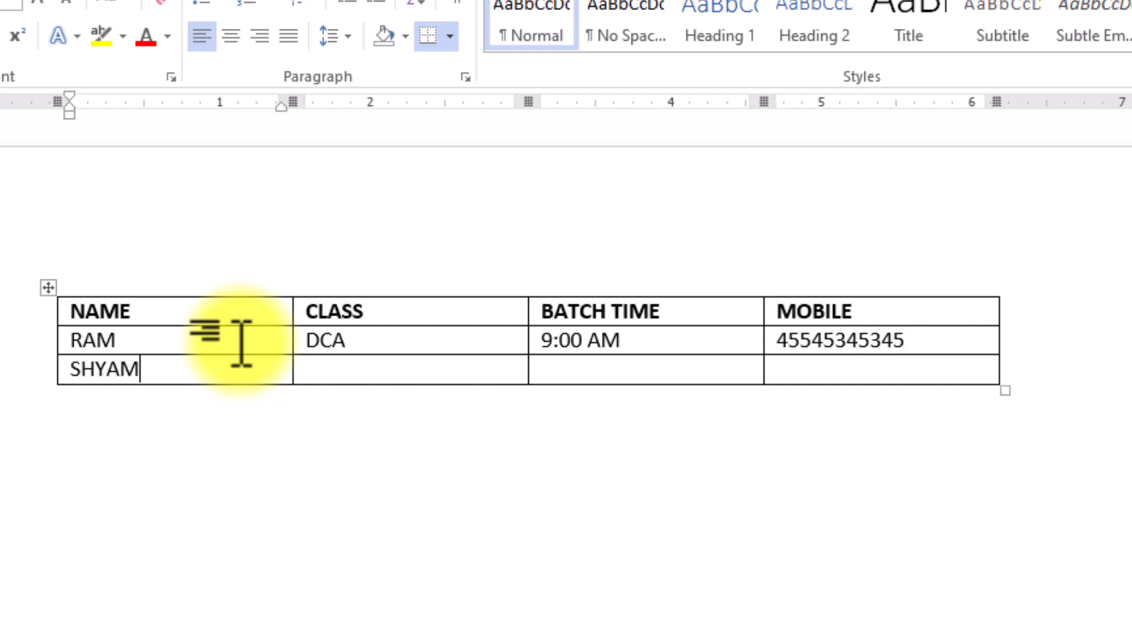
pyautogui.press('Tab')
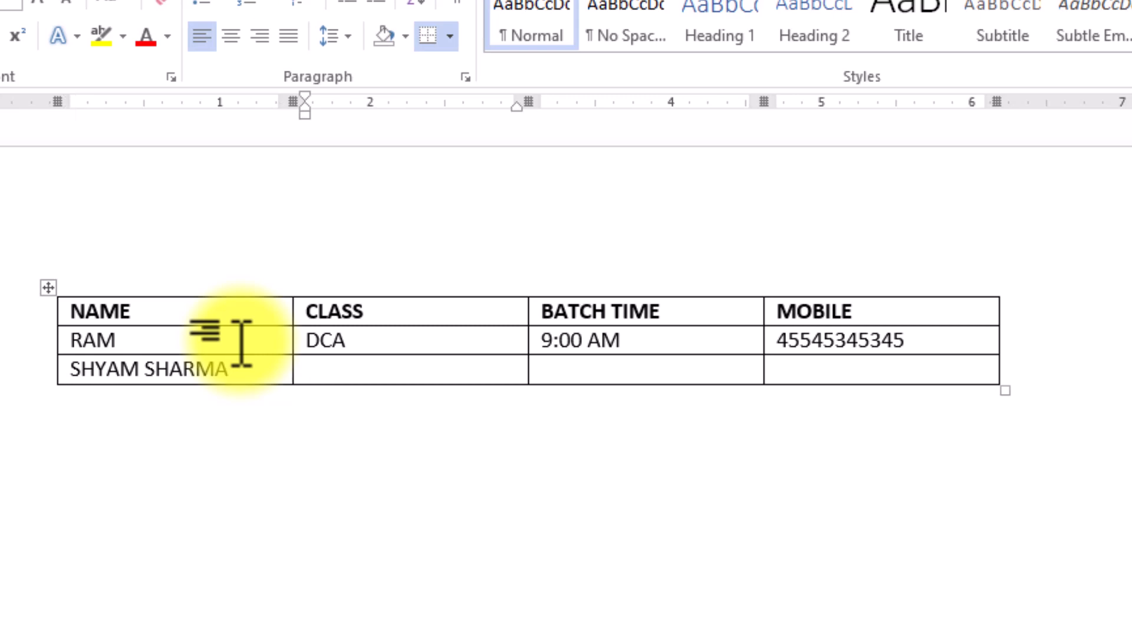
pyautogui.press('Tab')
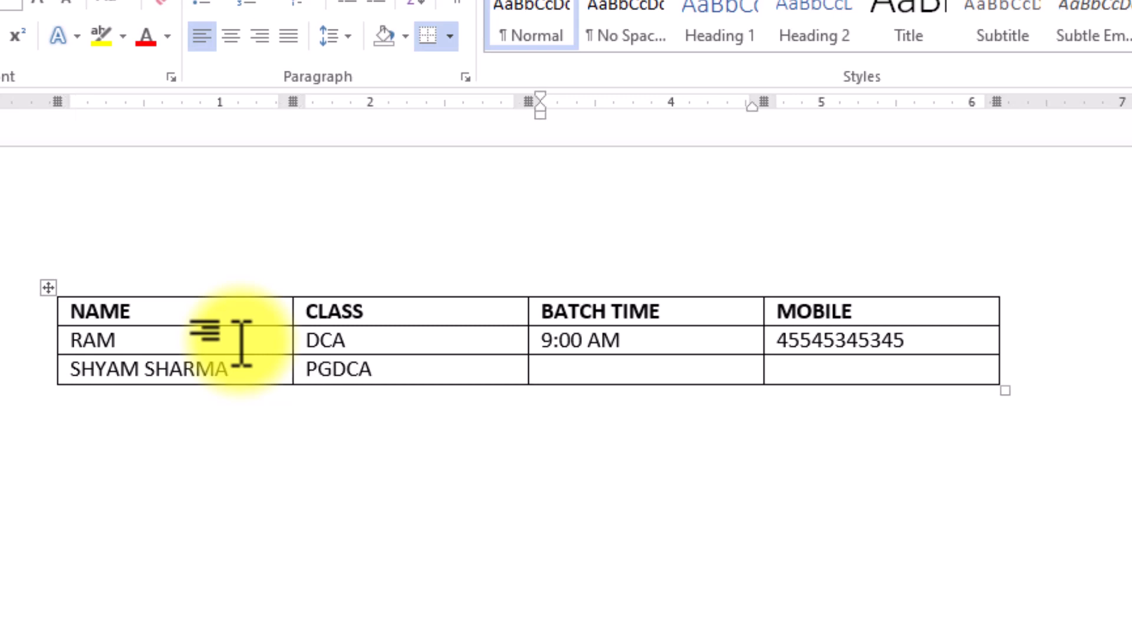
pyautogui.press('Tab')
pyautogui.press('Tab')
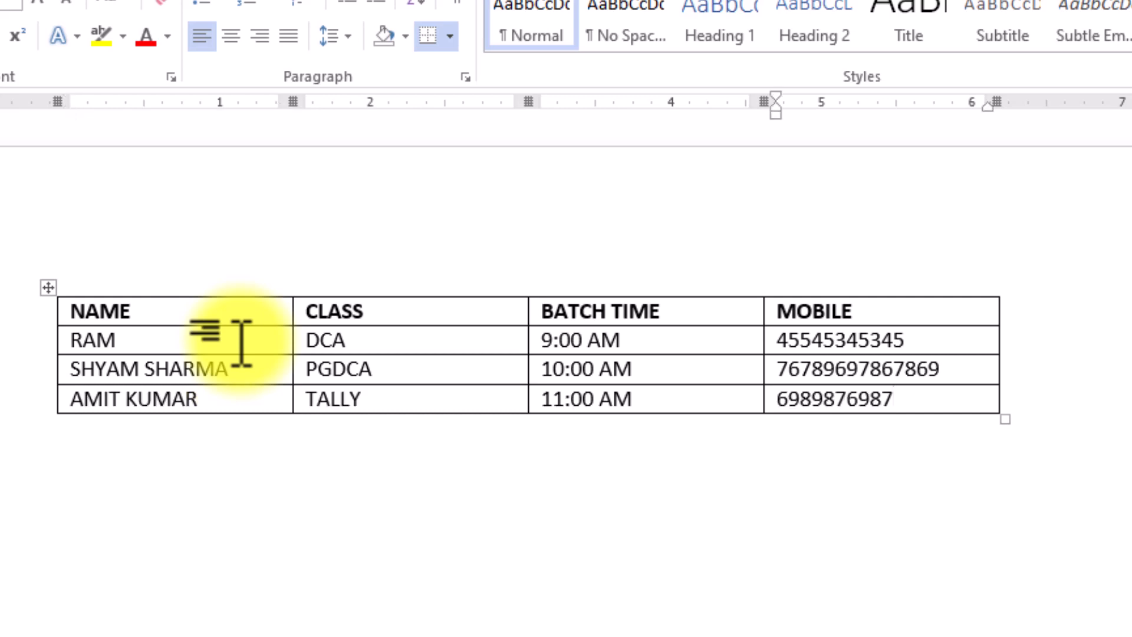
# Move through the table to the third student's TALLY and 11:00 AM cells.
pyautogui.click(240, 340)
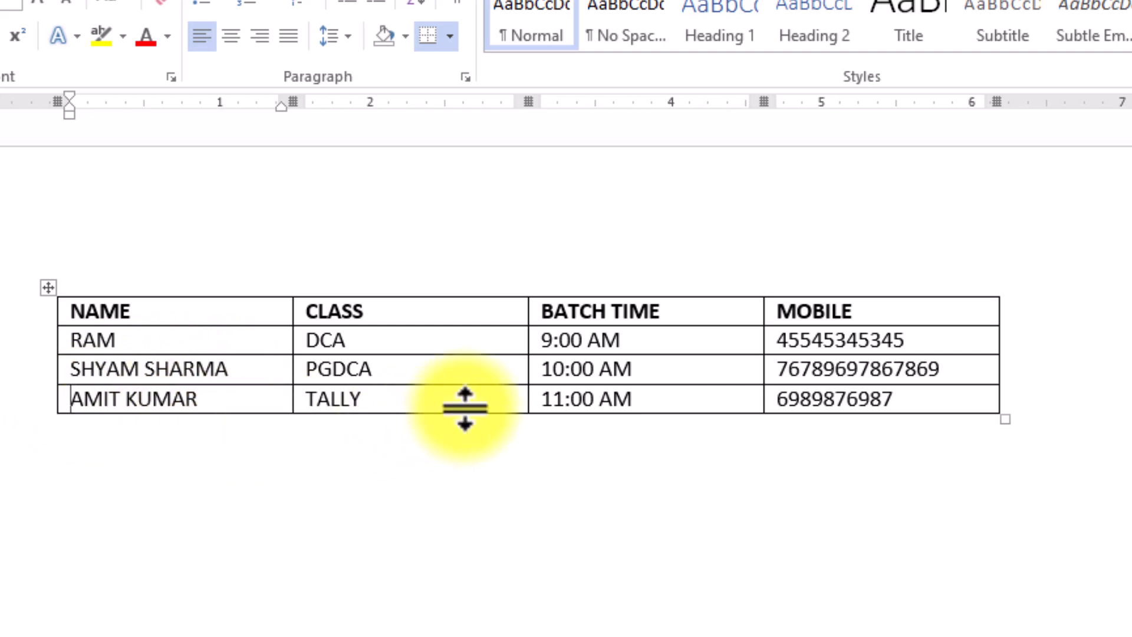
pyautogui.click(504, 397)
pyautogui.click(731, 400)
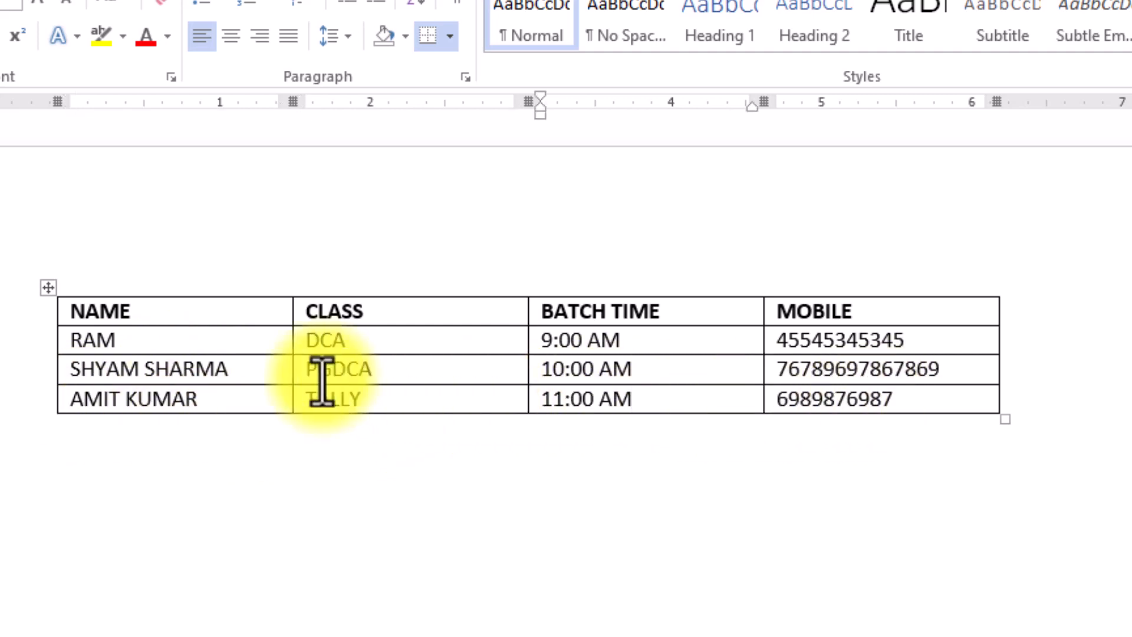
# Place the caret in the first student's name cell and show the Table Tools Layout tab.
pyautogui.click(73, 370)
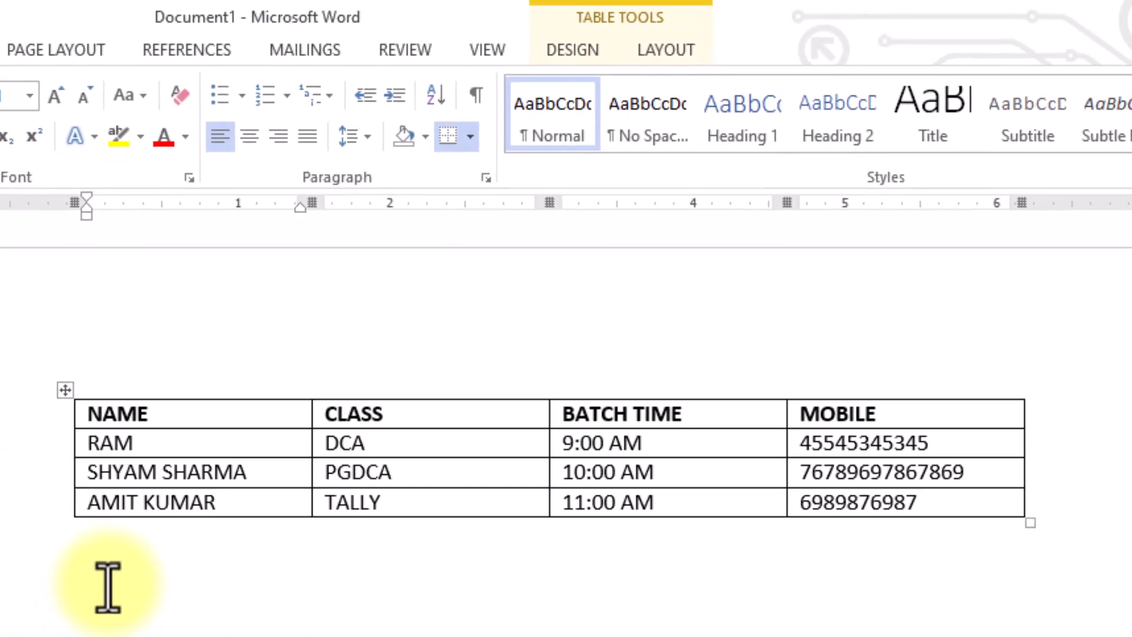
pyautogui.click(108, 587)
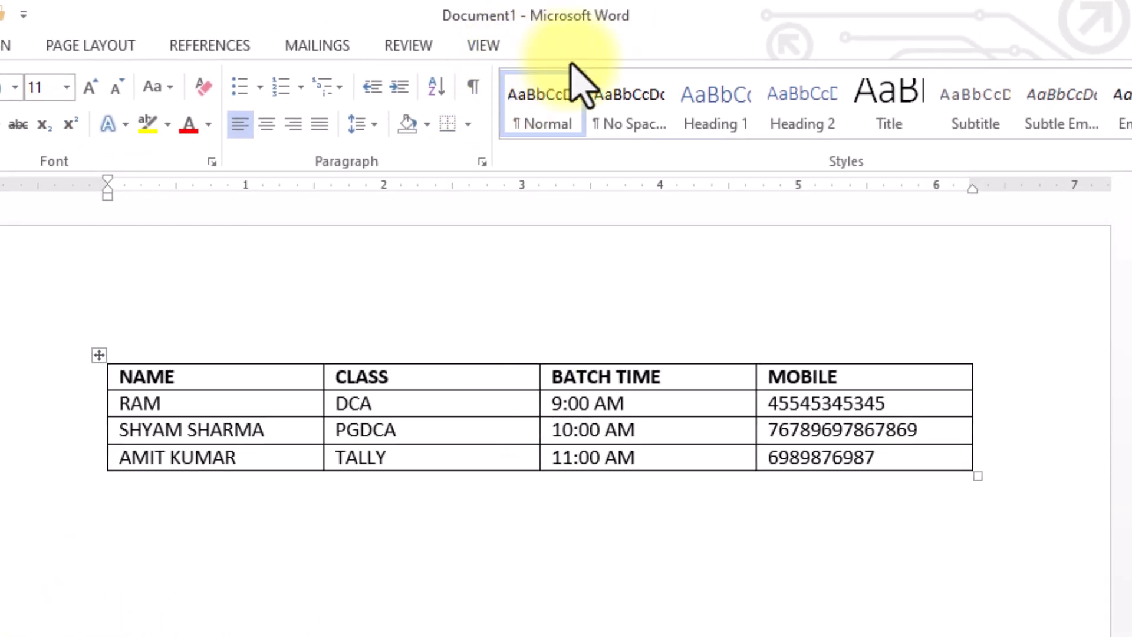
pyautogui.click(188, 406)
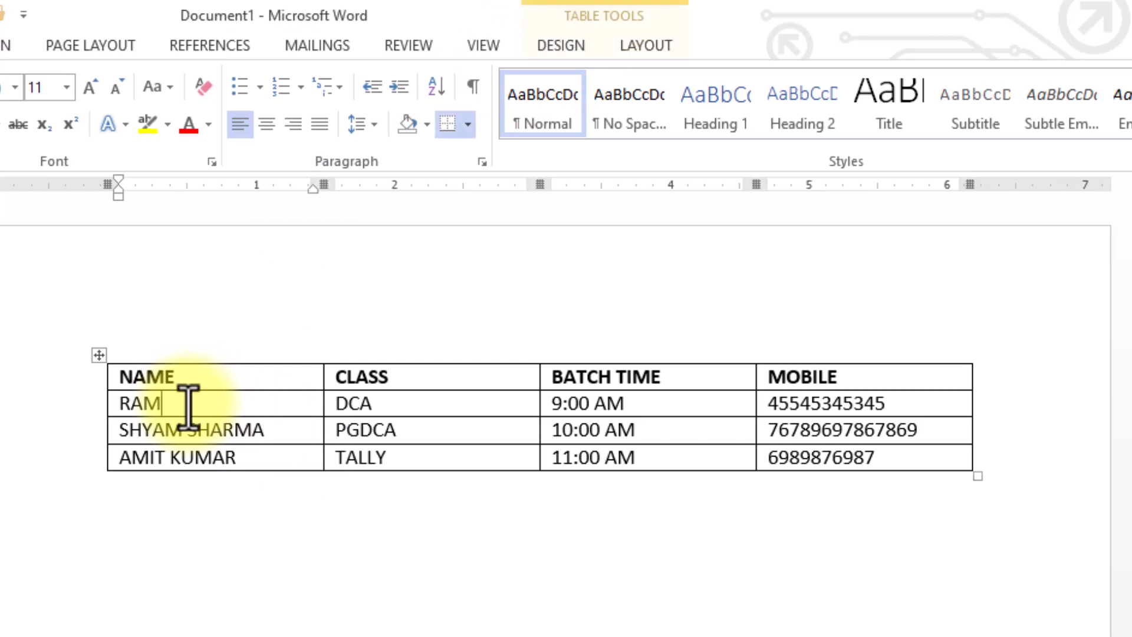
pyautogui.click(649, 48)
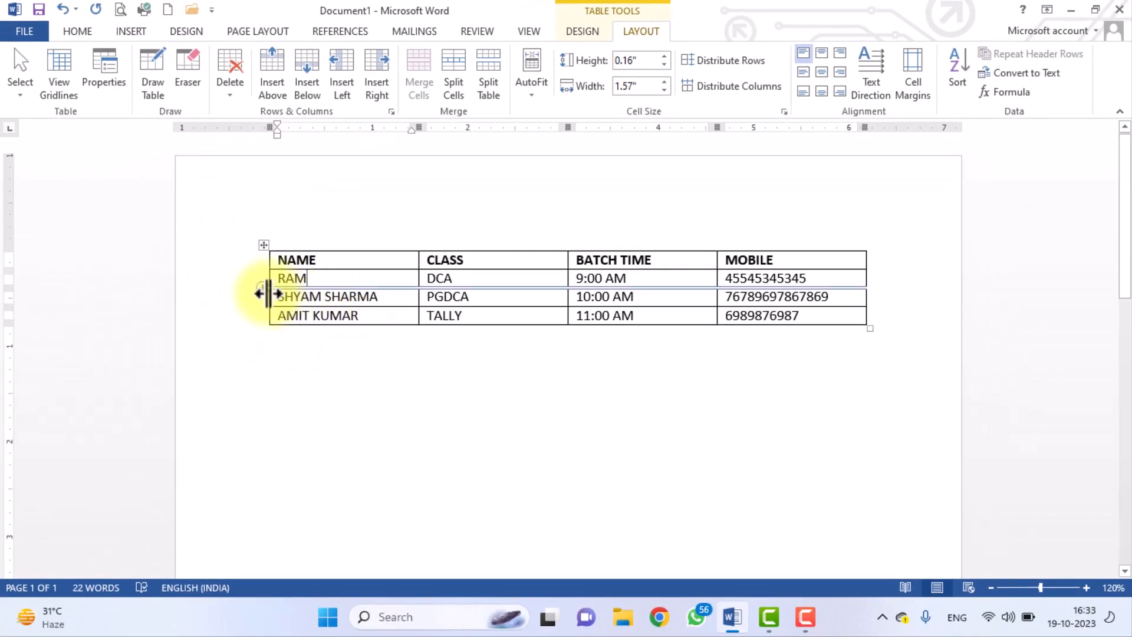
# Insert a row above the second student's row with the + handle, then undo it.
pyautogui.moveTo(257, 296)
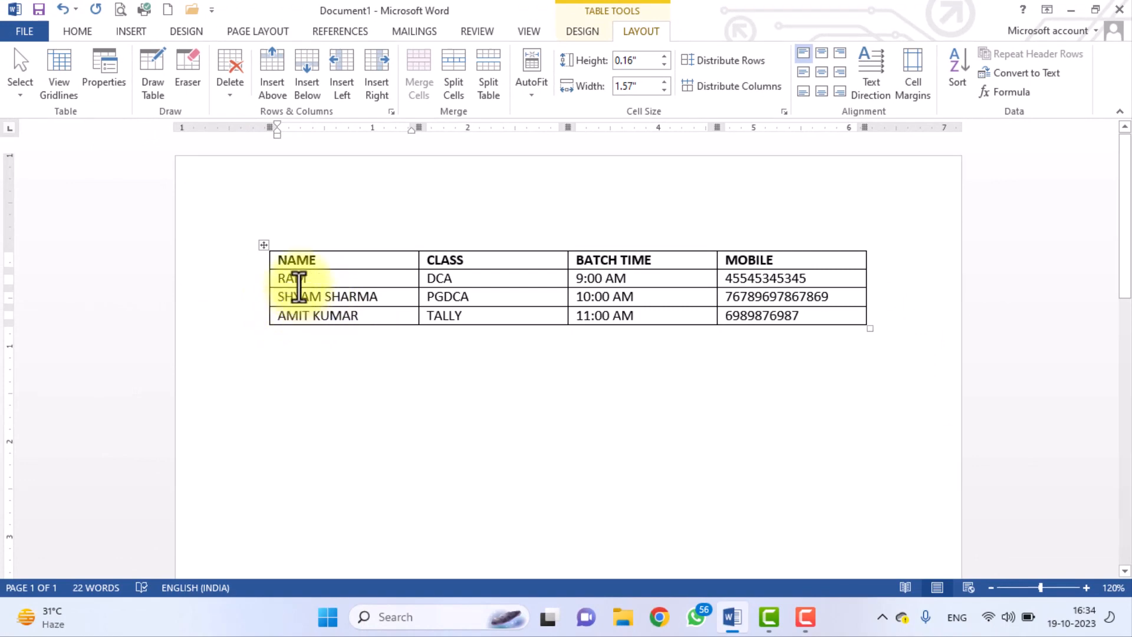
pyautogui.moveTo(268, 276)
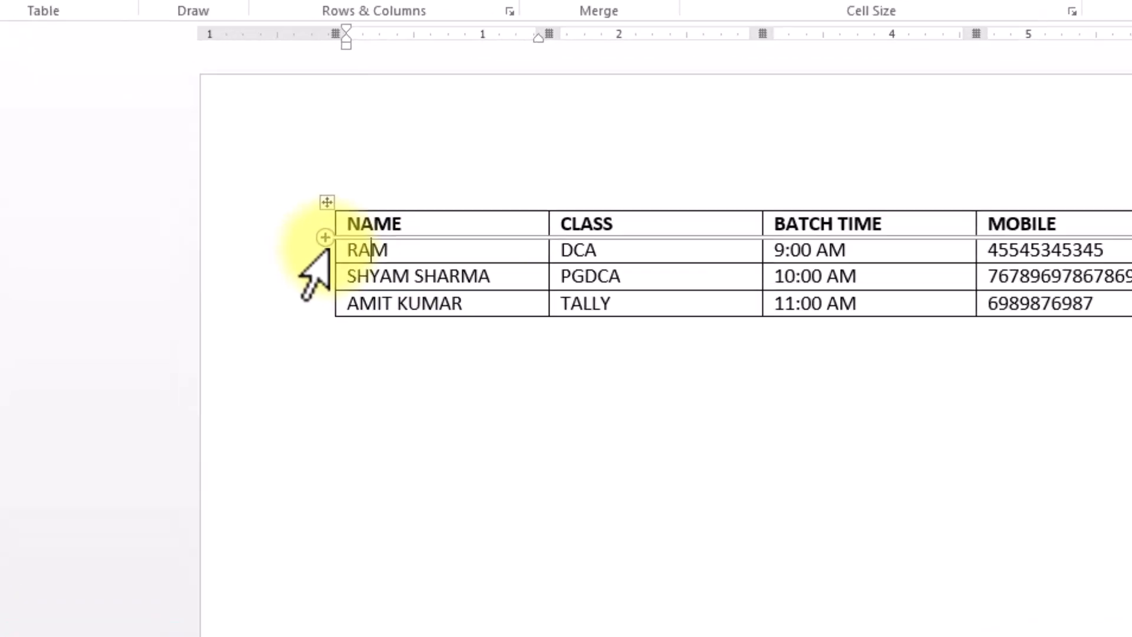
pyautogui.click(474, 245)
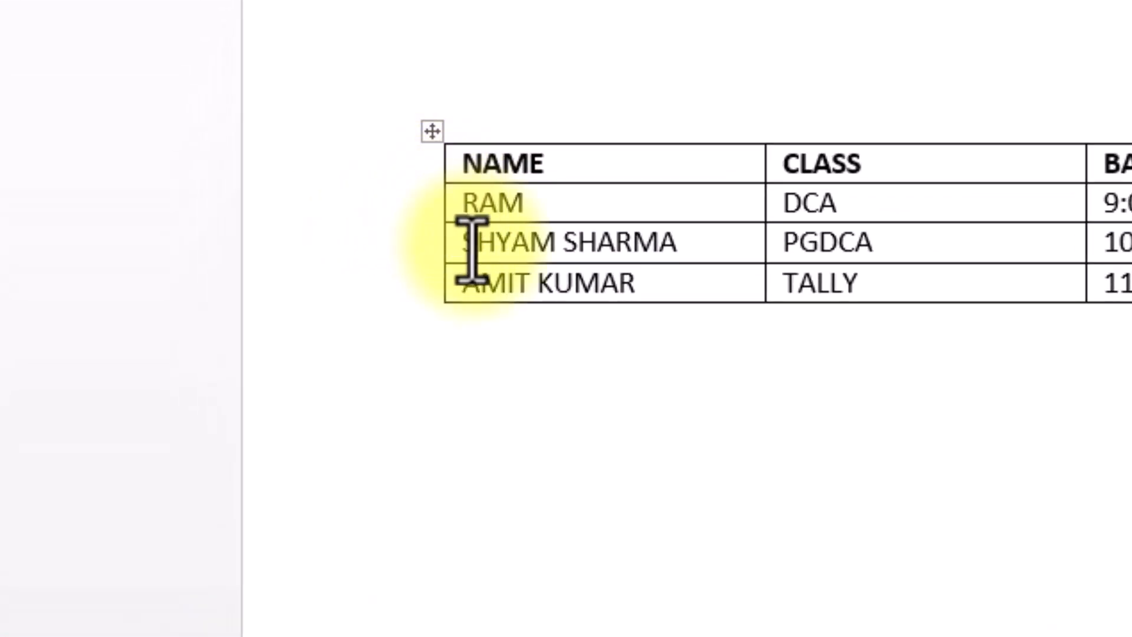
pyautogui.moveTo(425, 236)
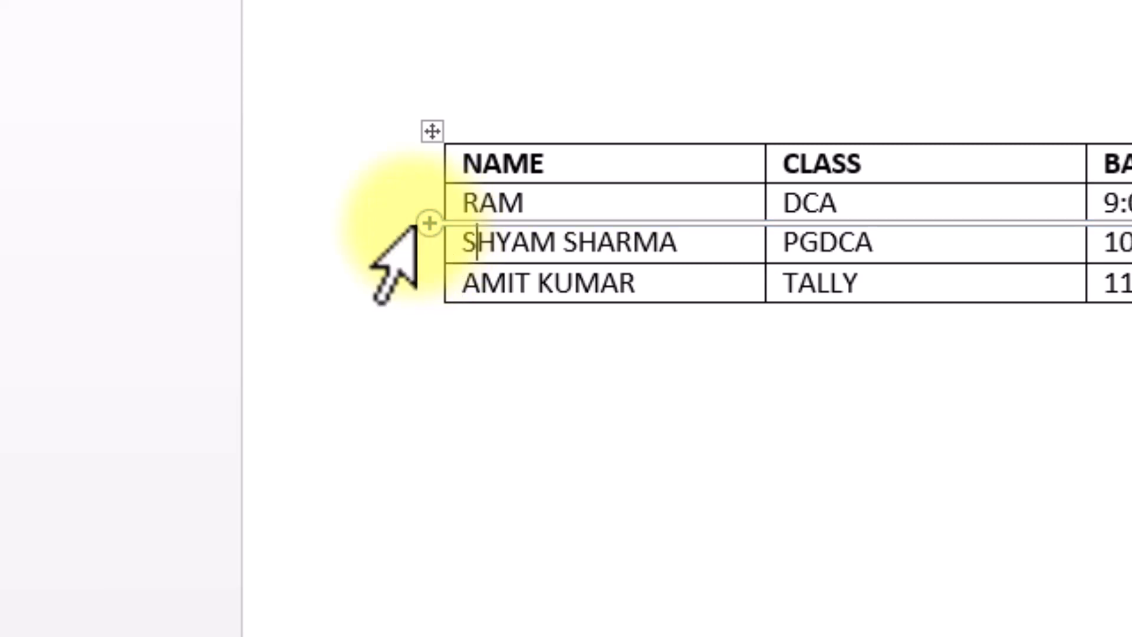
pyautogui.click(429, 224)
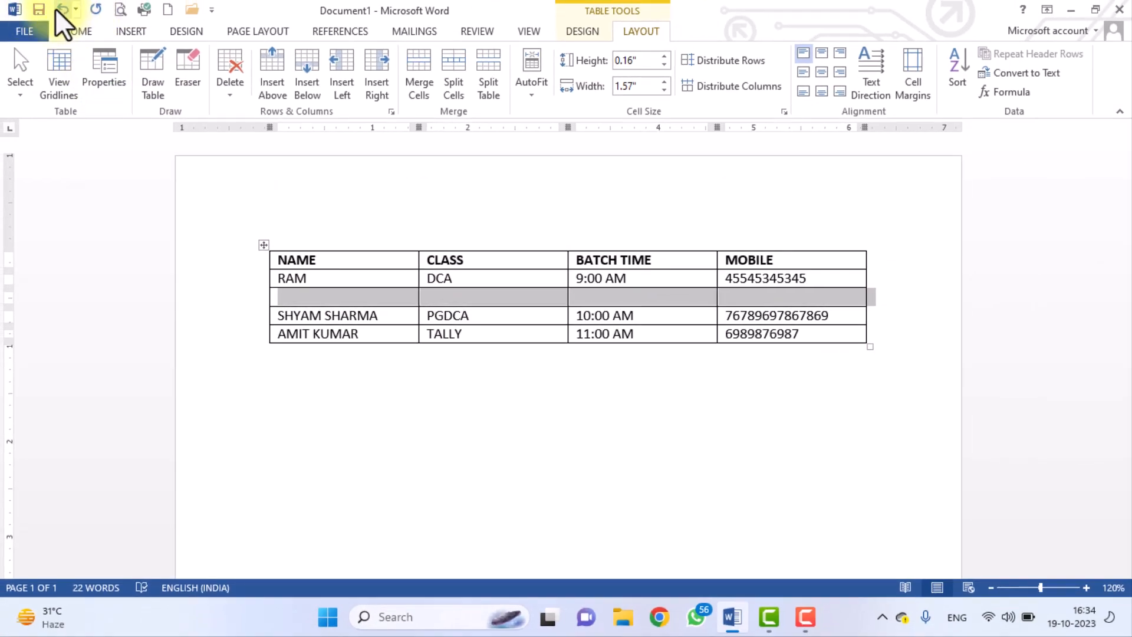
pyautogui.click(62, 9)
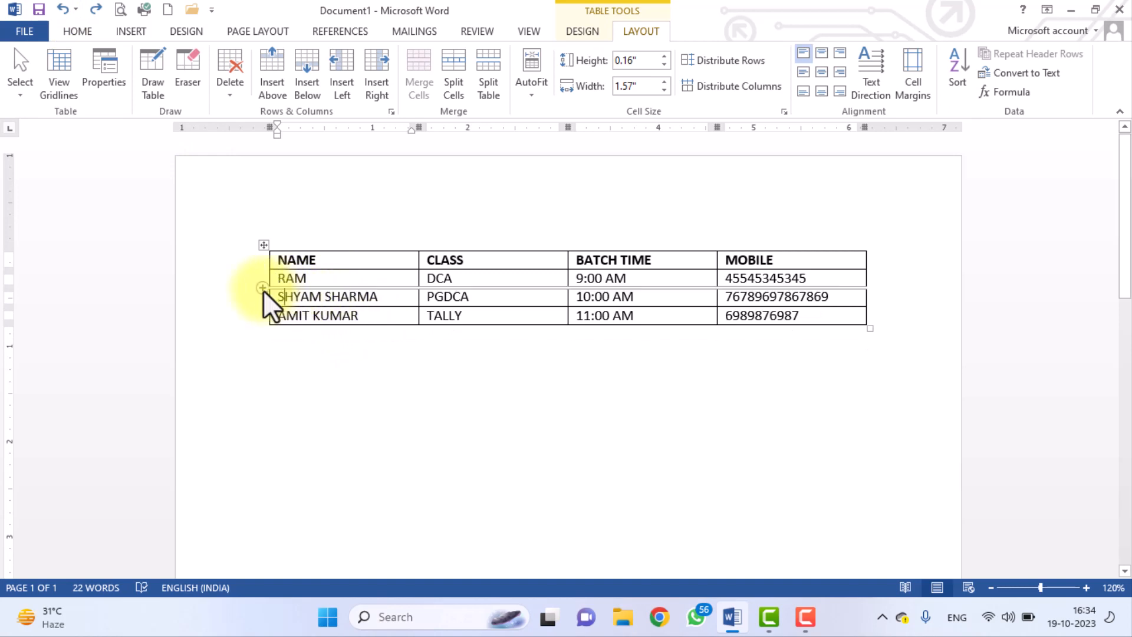
# Select the second student's row and insert an empty row below it.
pyautogui.click(242, 298)
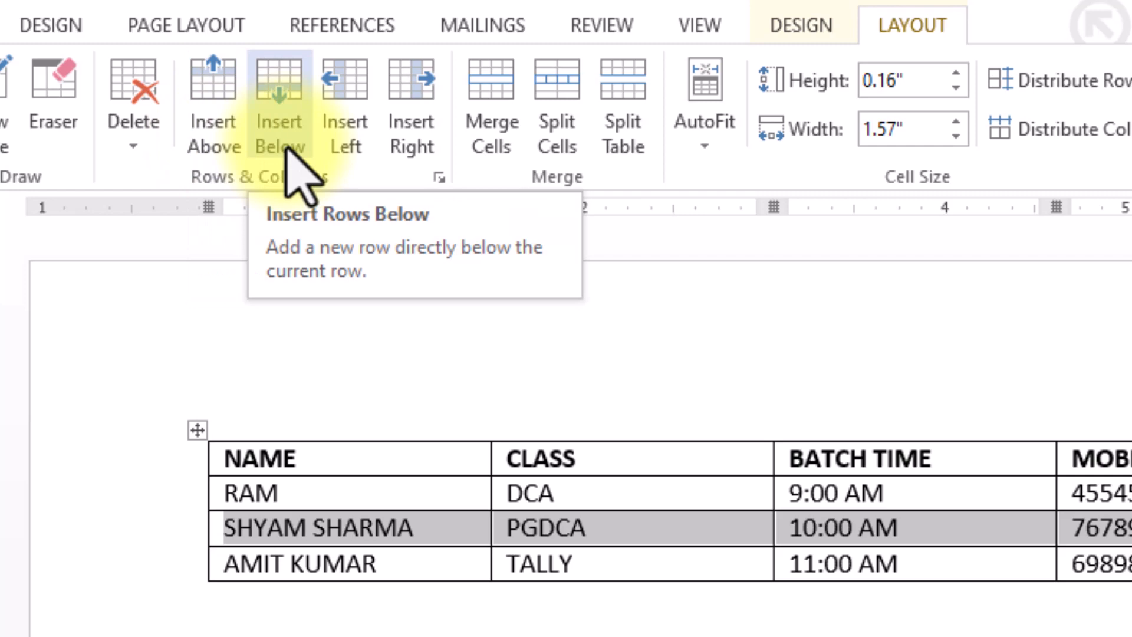
pyautogui.click(287, 152)
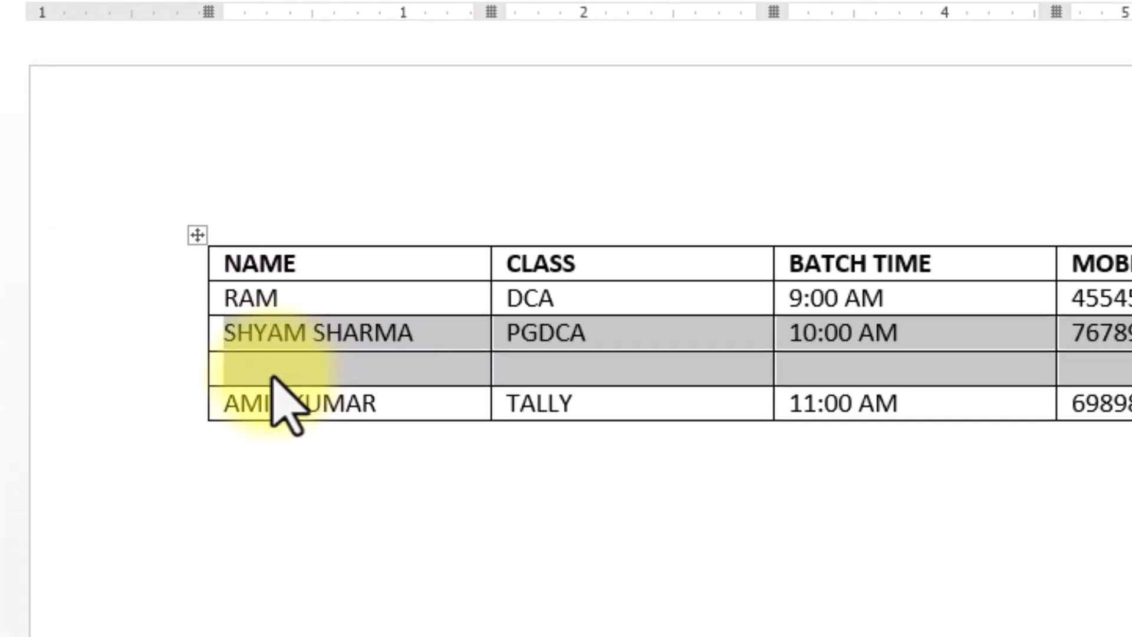
pyautogui.click(404, 366)
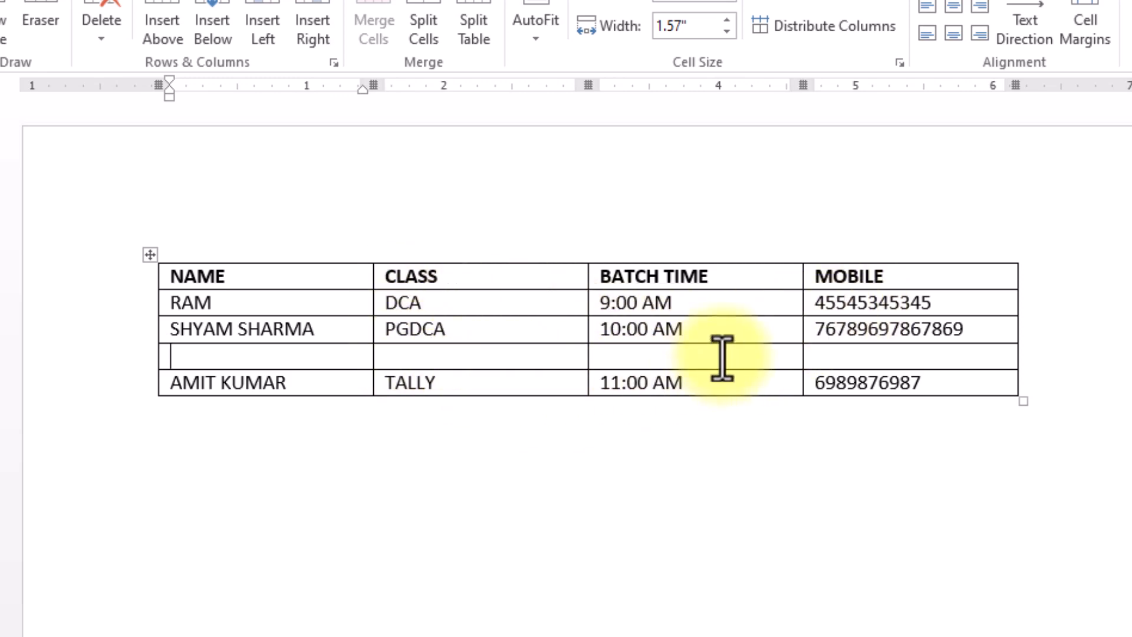
# Select the CLASS column and insert a blank column to its left.
pyautogui.click(448, 302)
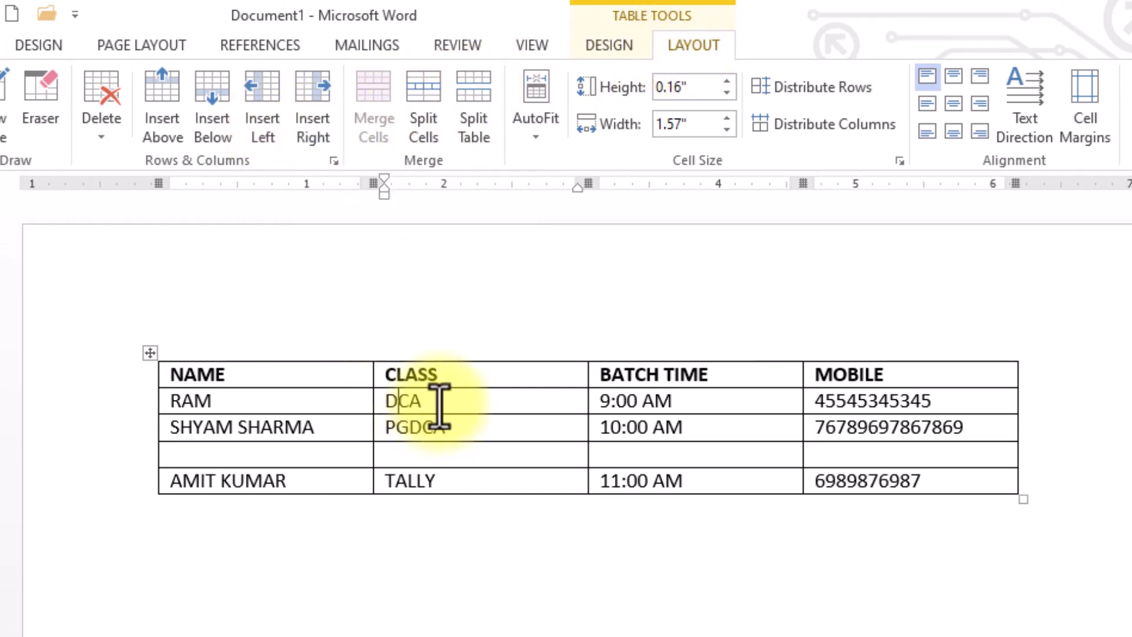
pyautogui.moveTo(440, 374); pyautogui.dragTo(435, 485)
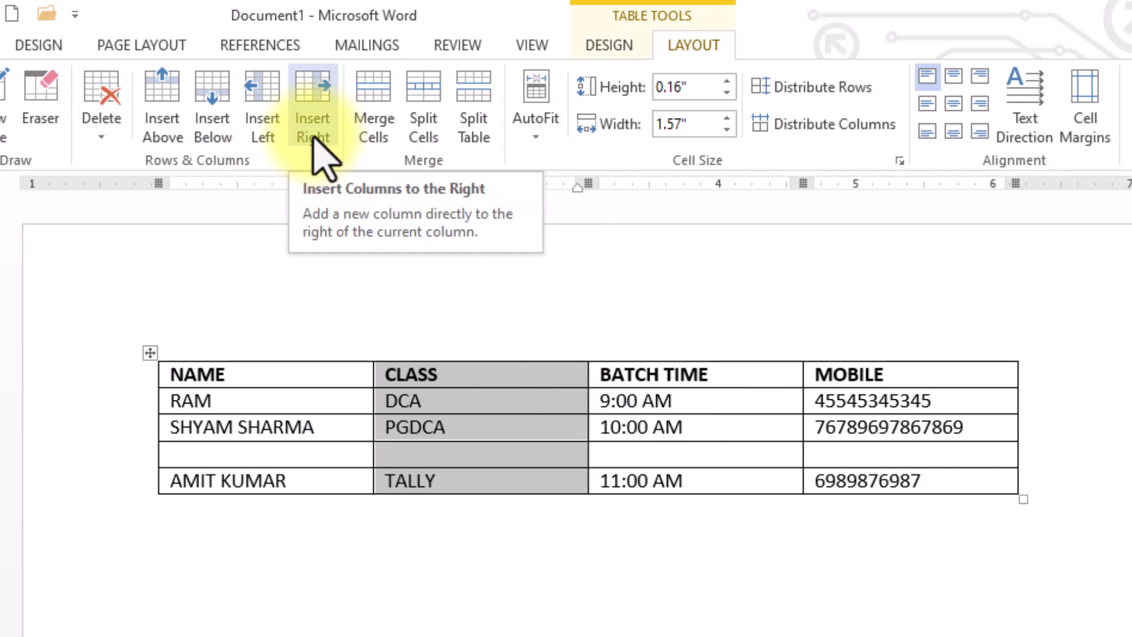
pyautogui.click(264, 122)
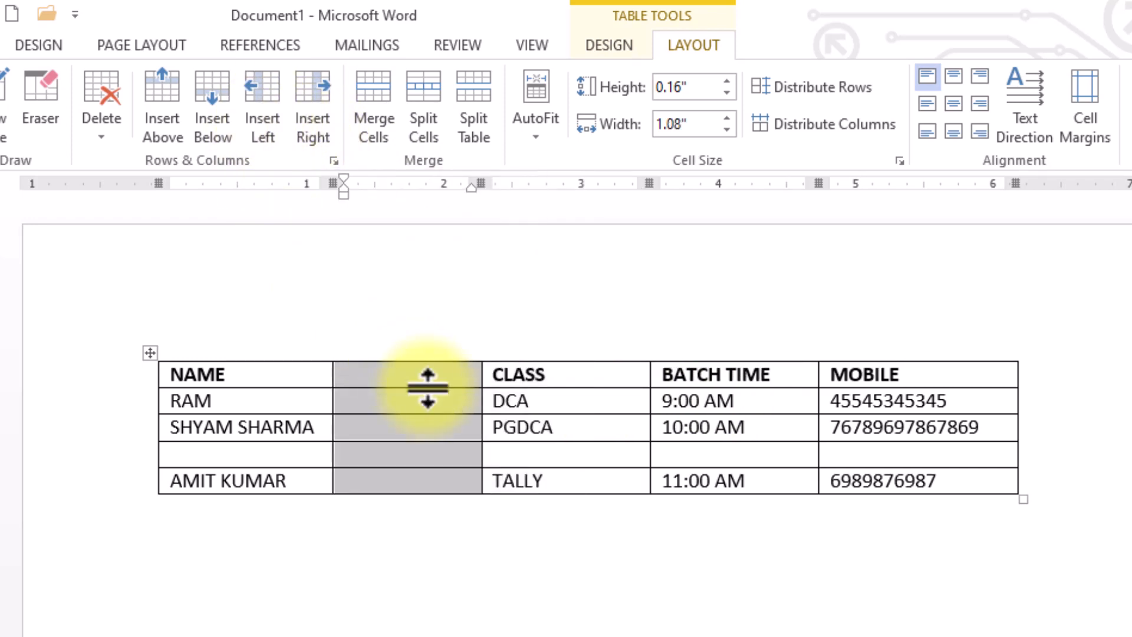
pyautogui.click(421, 372)
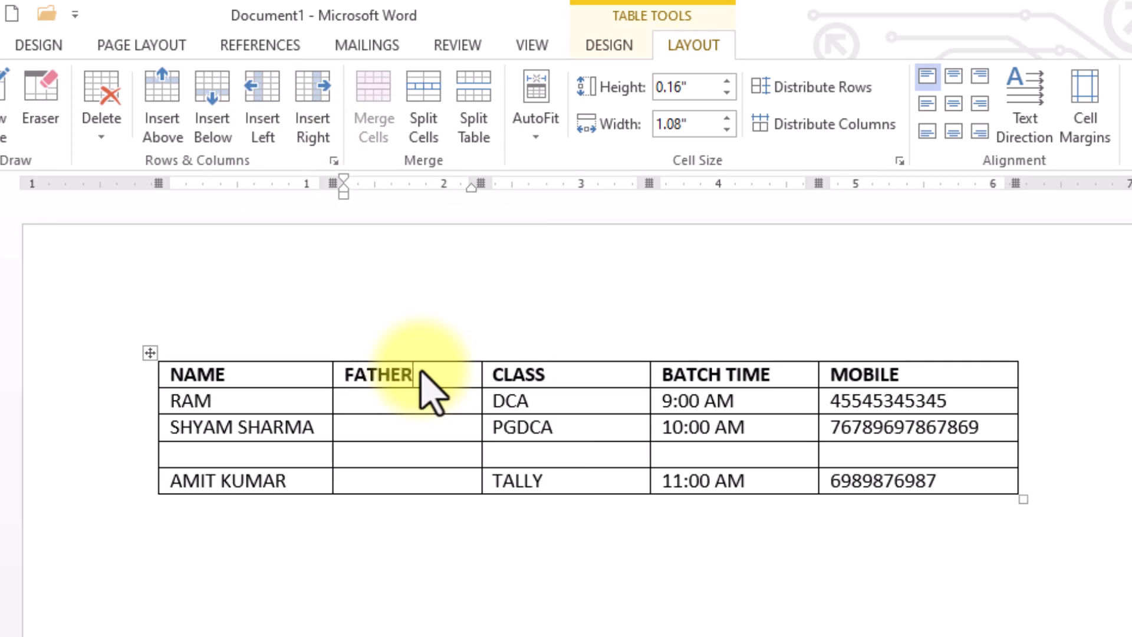
# Add a blank column between NAME and FATHER with the + control and select it.
pyautogui.click(408, 404)
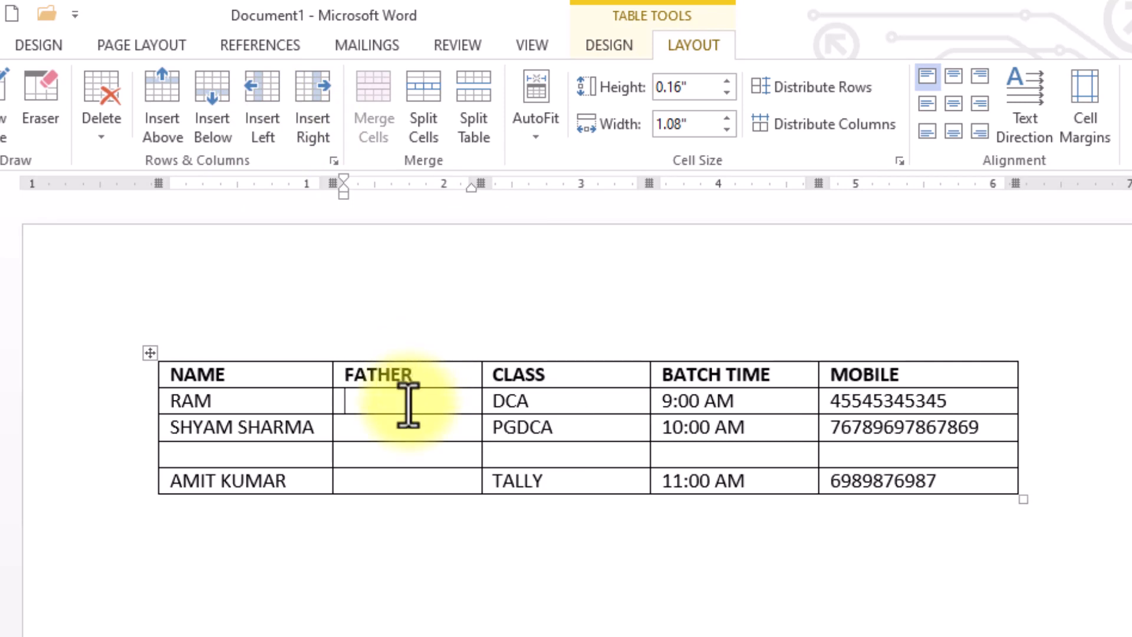
pyautogui.click(164, 139)
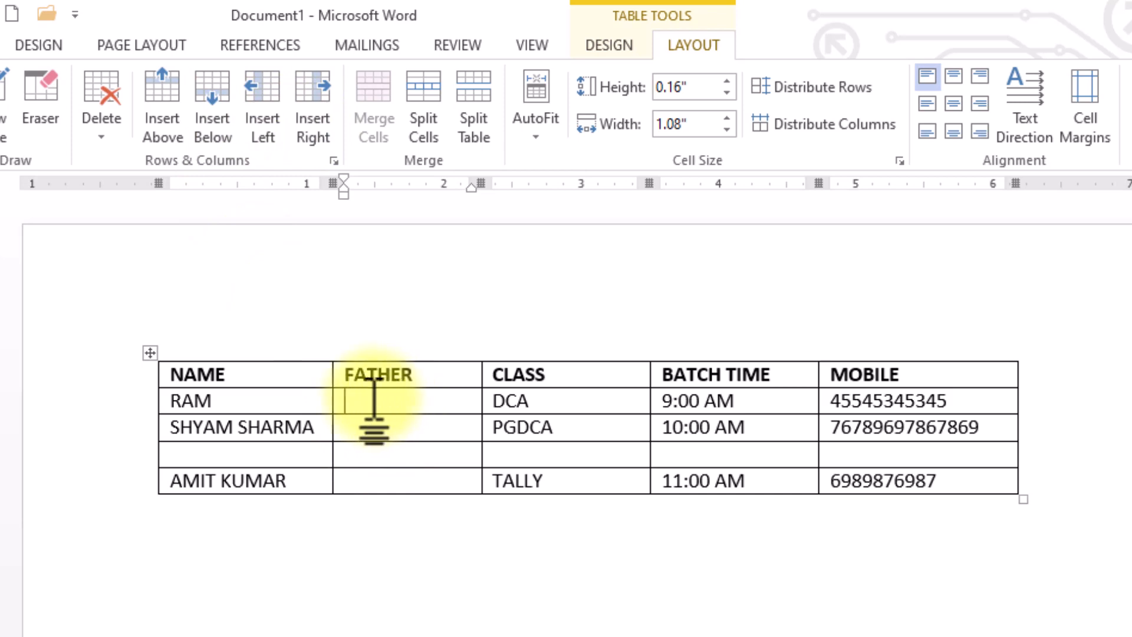
pyautogui.moveTo(337, 359)
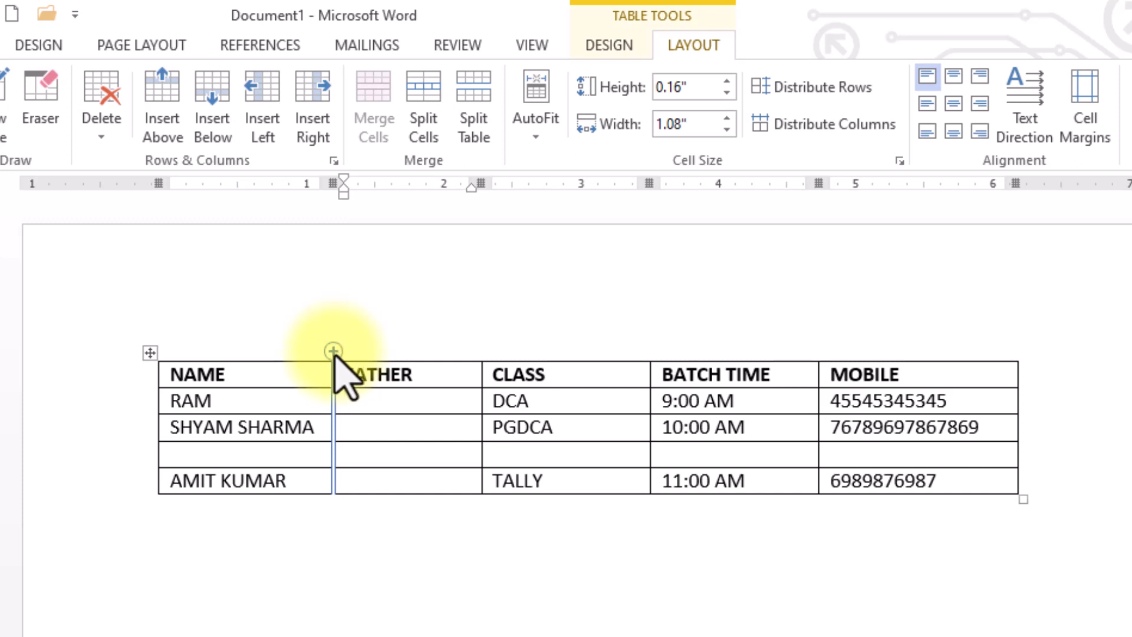
pyautogui.click(334, 351)
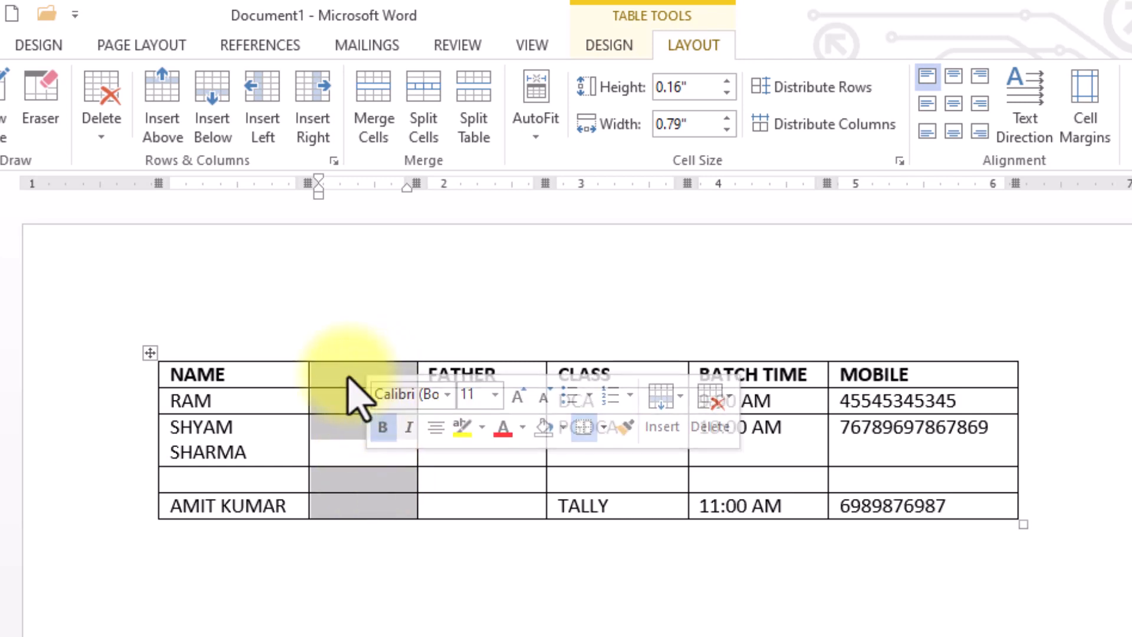
pyautogui.click(346, 371)
pyautogui.moveTo(347, 370); pyautogui.dragTo(354, 518)
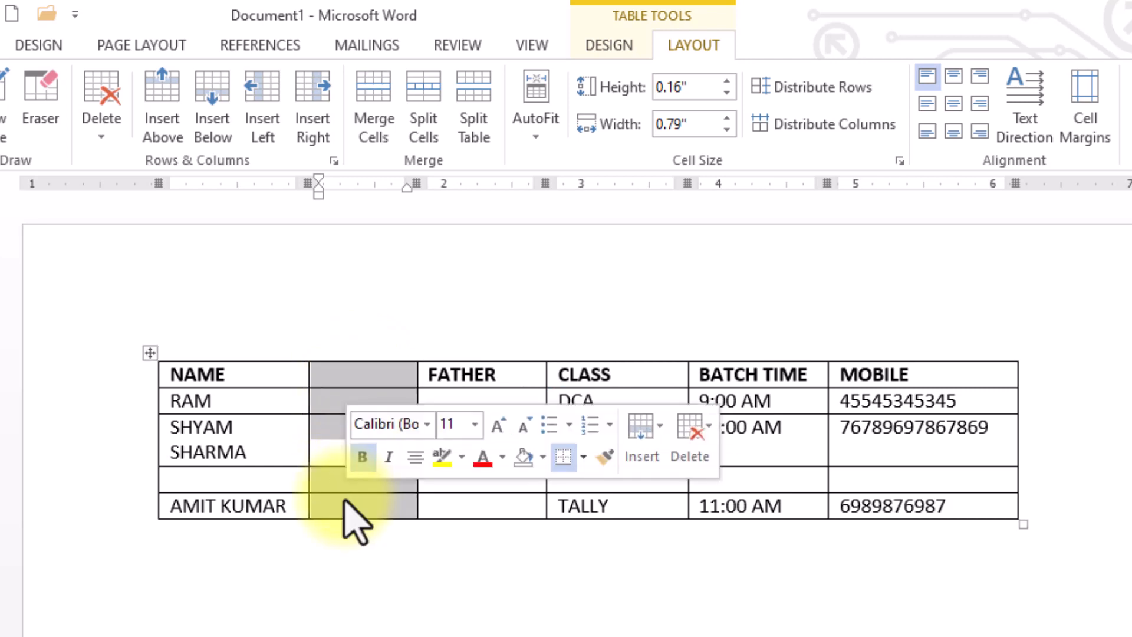
# Delete the empty column and then the FATHER column with Delete Columns.
pyautogui.click(99, 121)
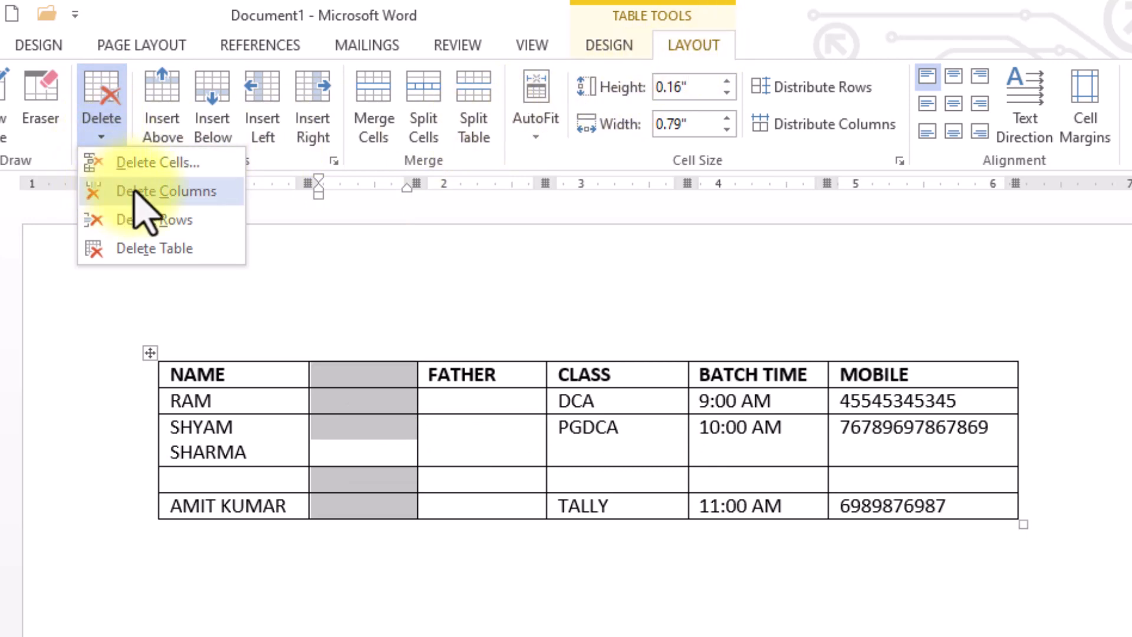
pyautogui.click(166, 191)
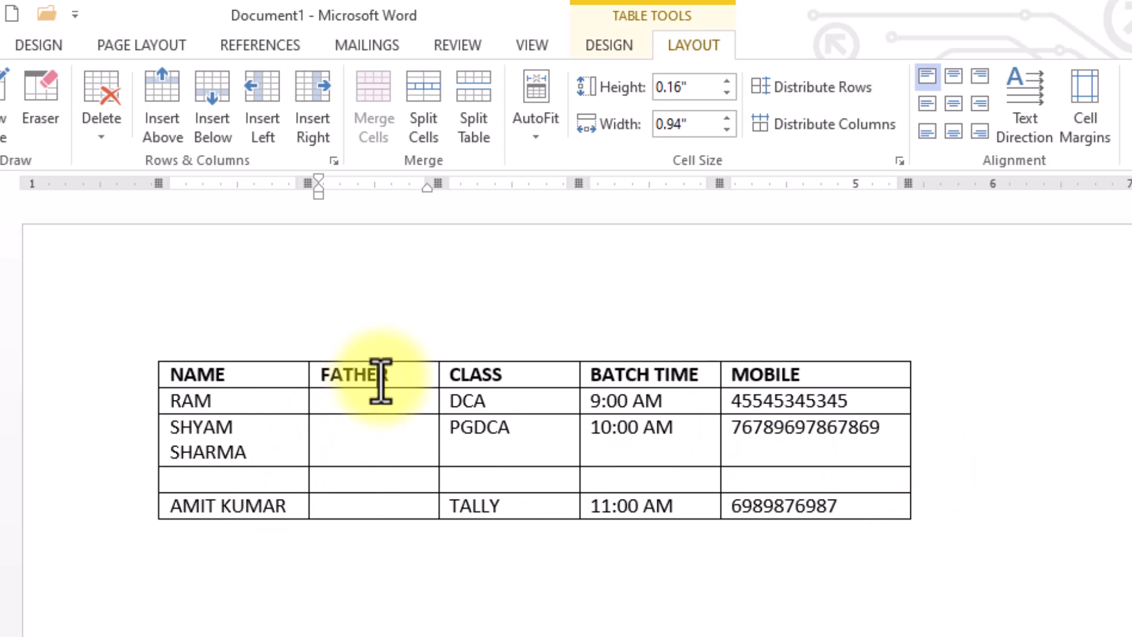
pyautogui.moveTo(381, 382); pyautogui.dragTo(368, 519)
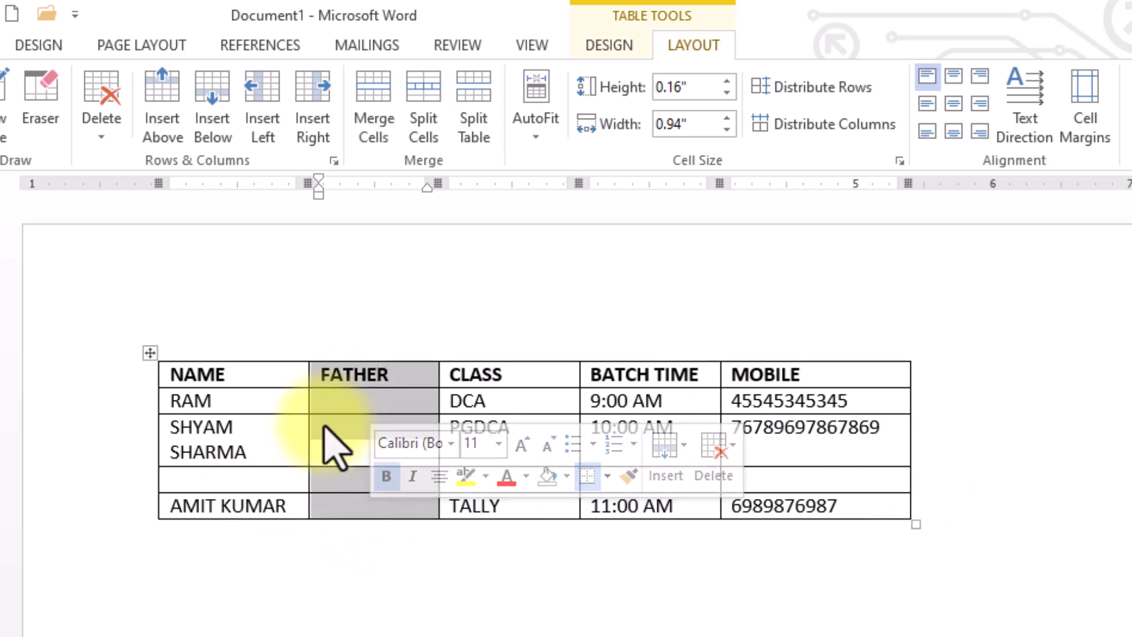
pyautogui.click(96, 133)
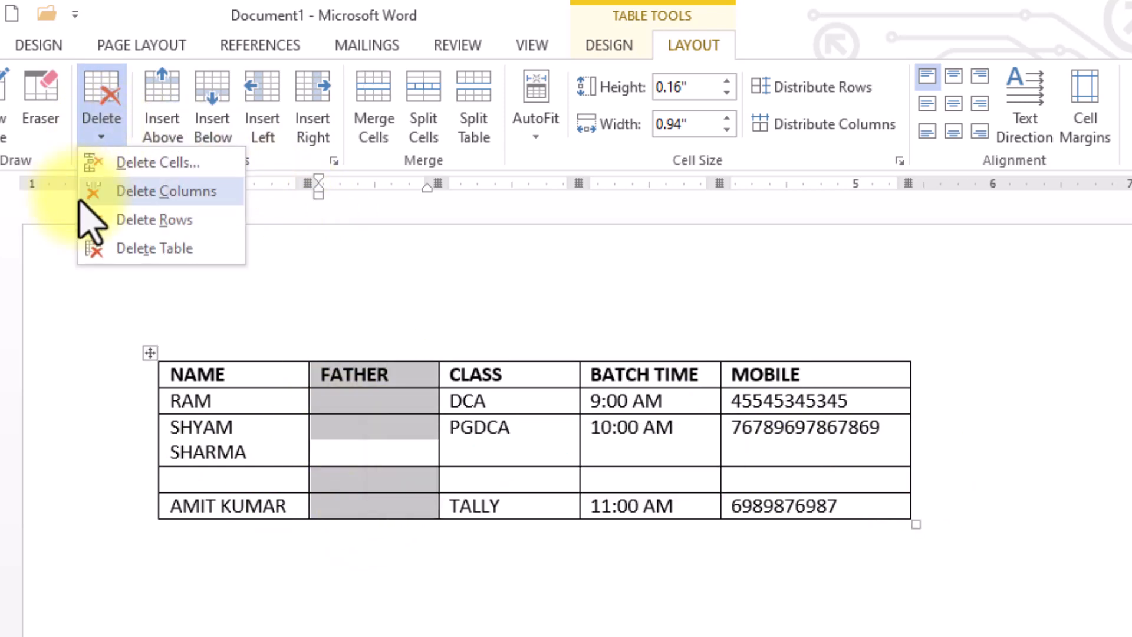
pyautogui.click(189, 200)
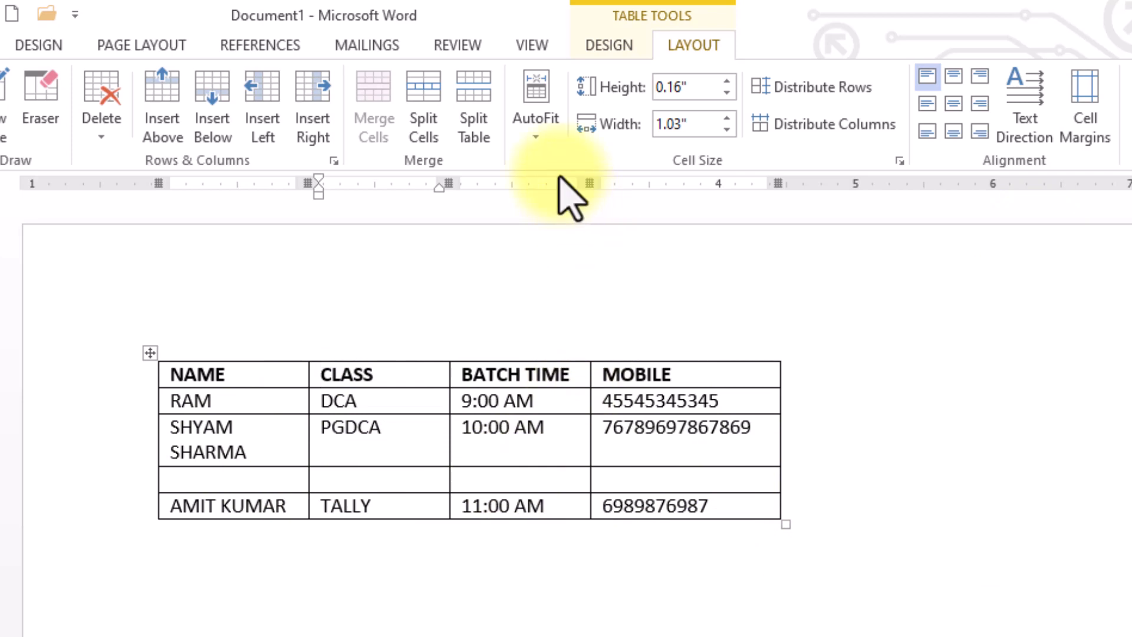
# Apply AutoFit Window to the student table.
pyautogui.click(538, 137)
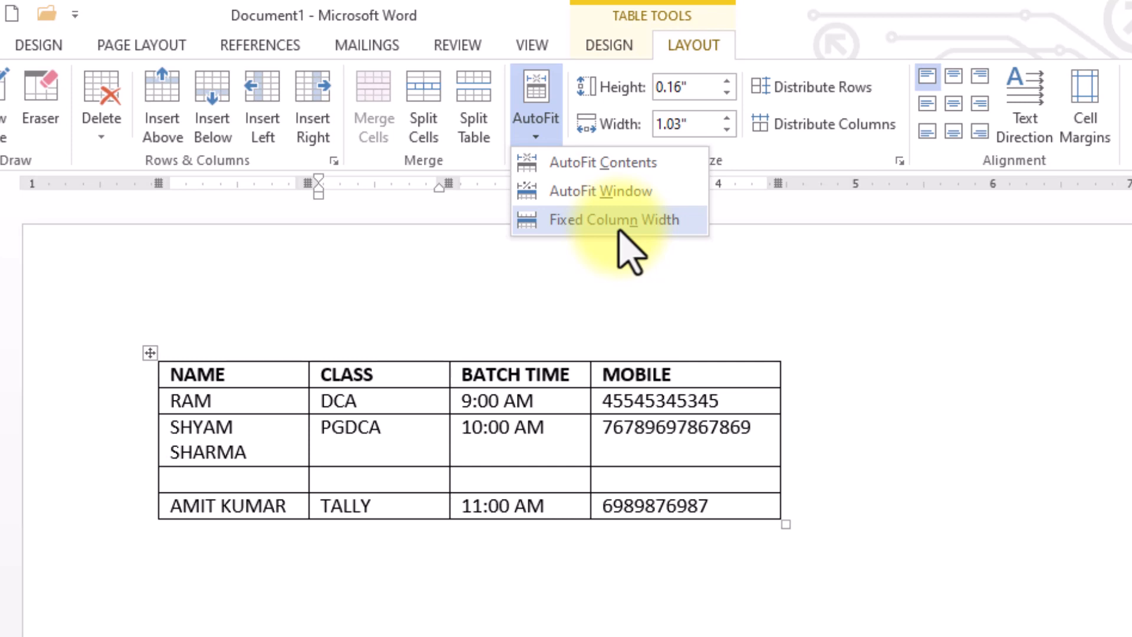
pyautogui.click(604, 195)
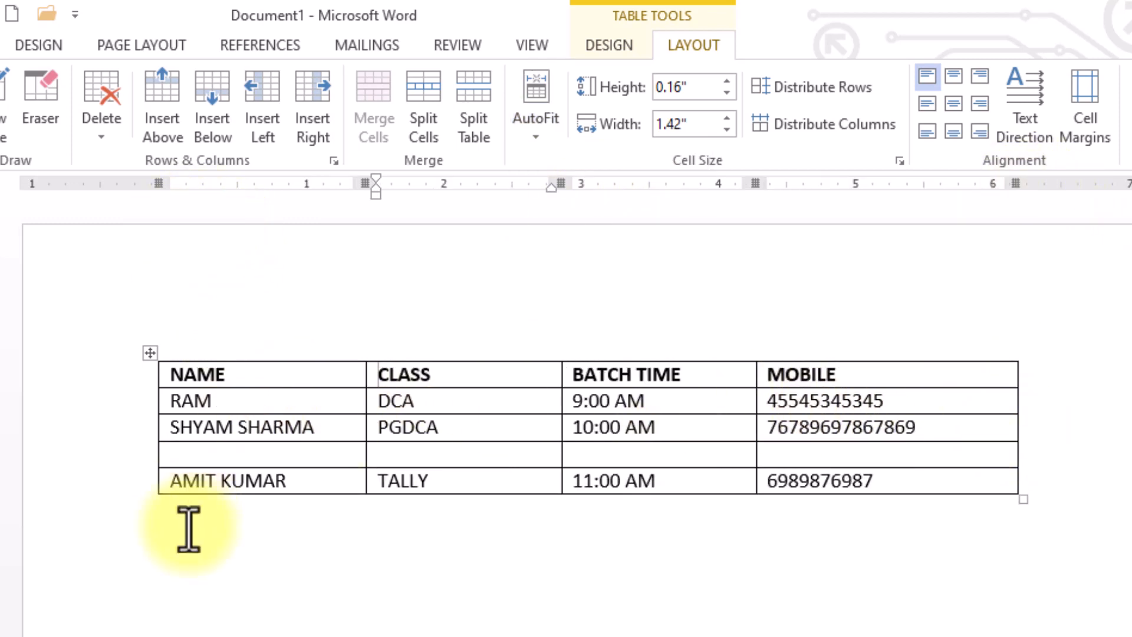
pyautogui.scroll(4, 189, 529)
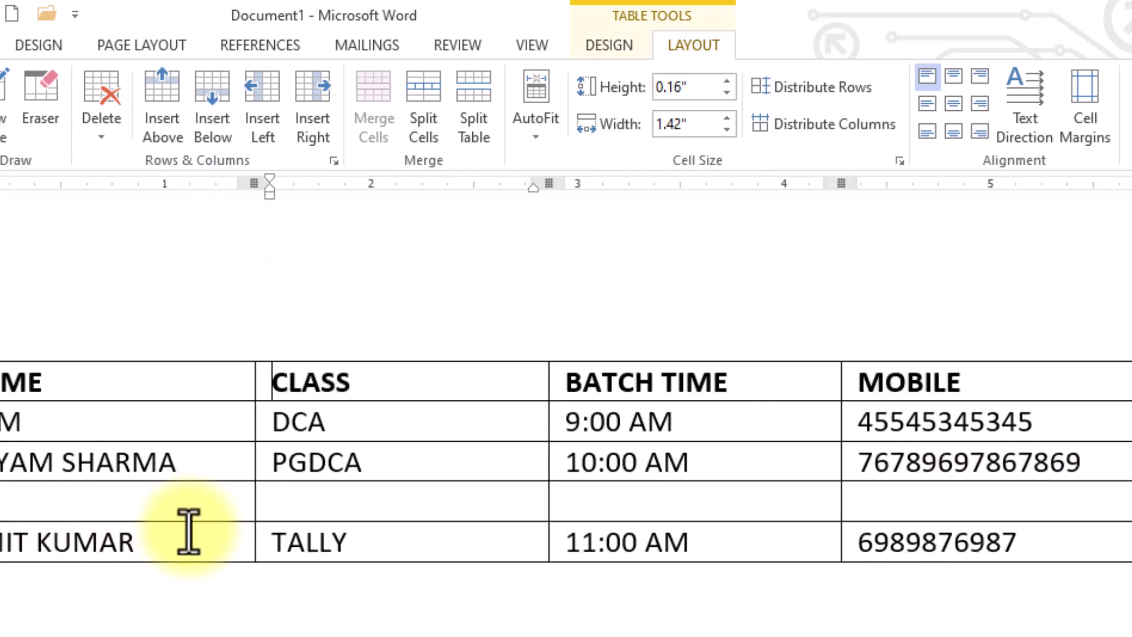
pyautogui.scroll(-1, 223, 485)
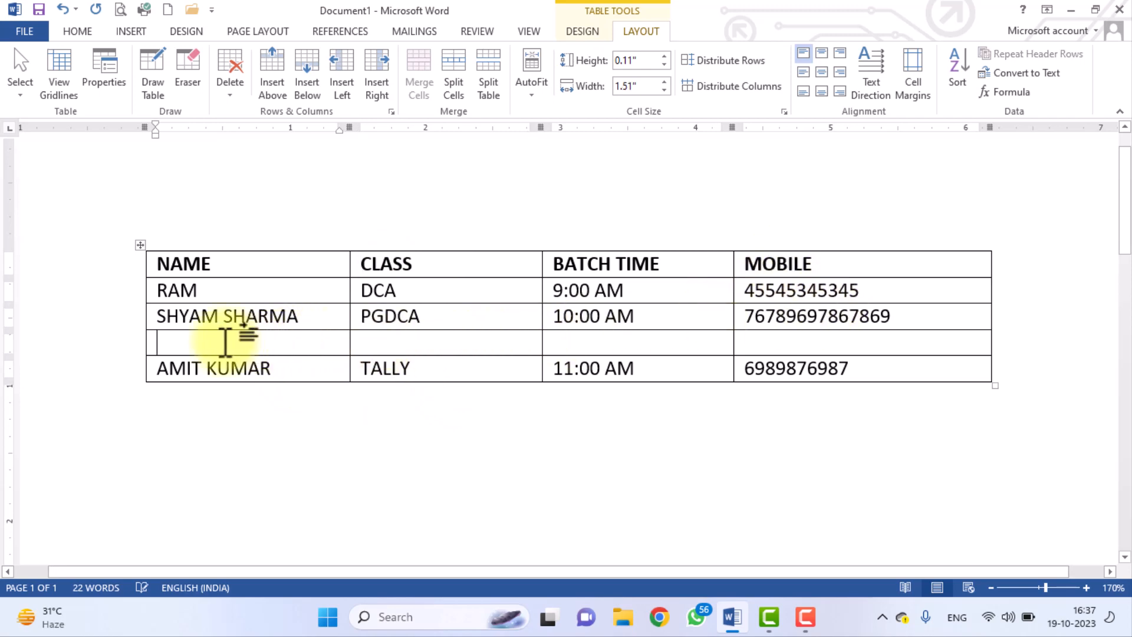
pyautogui.moveTo(220, 337); pyautogui.dragTo(834, 334)
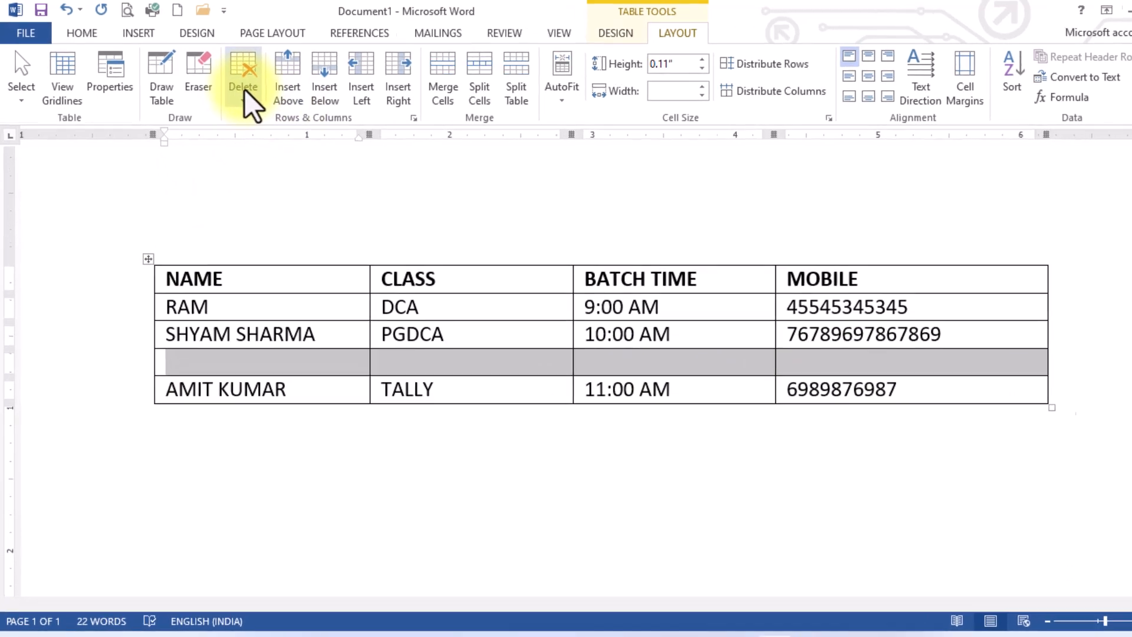
pyautogui.click(243, 95)
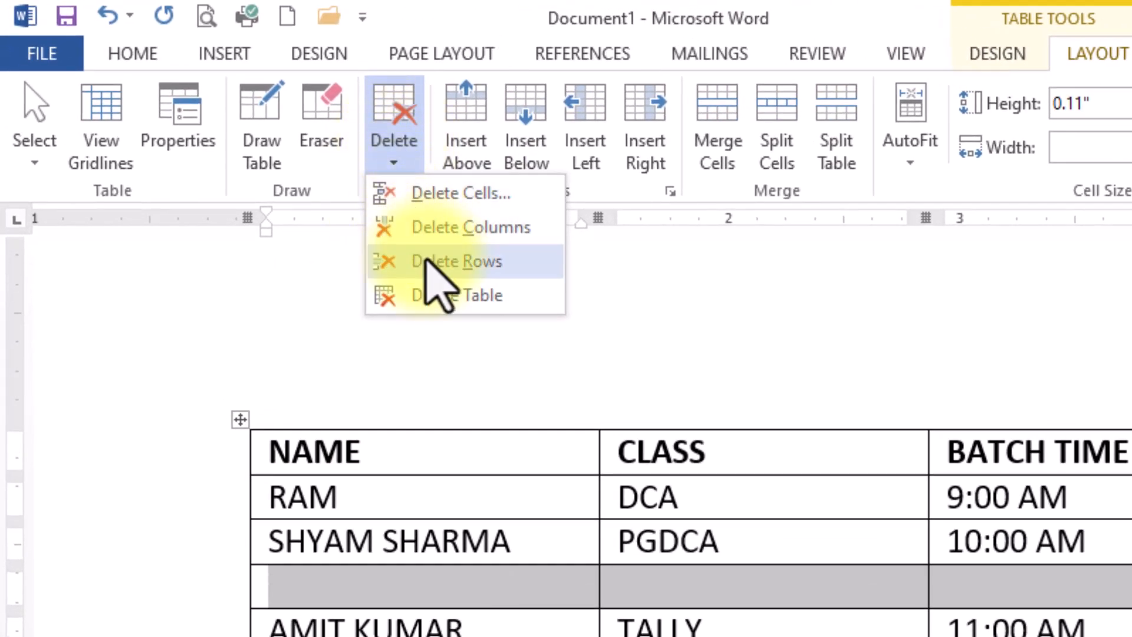
pyautogui.click(431, 260)
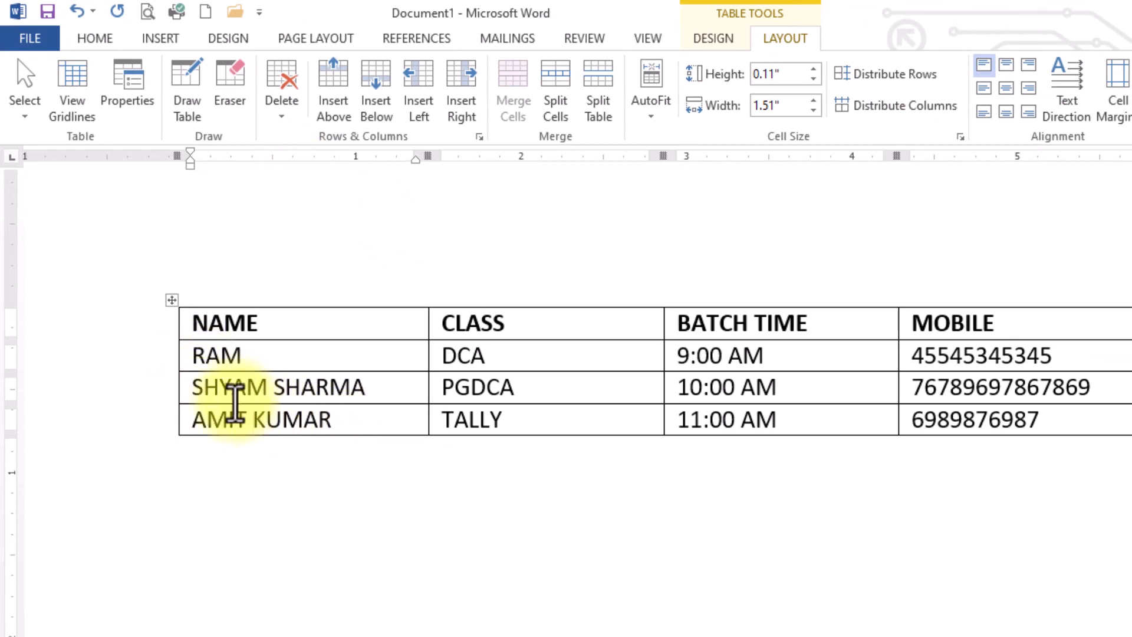
pyautogui.click(187, 396)
pyautogui.moveTo(186, 396); pyautogui.dragTo(1018, 399)
pyautogui.click(1036, 420)
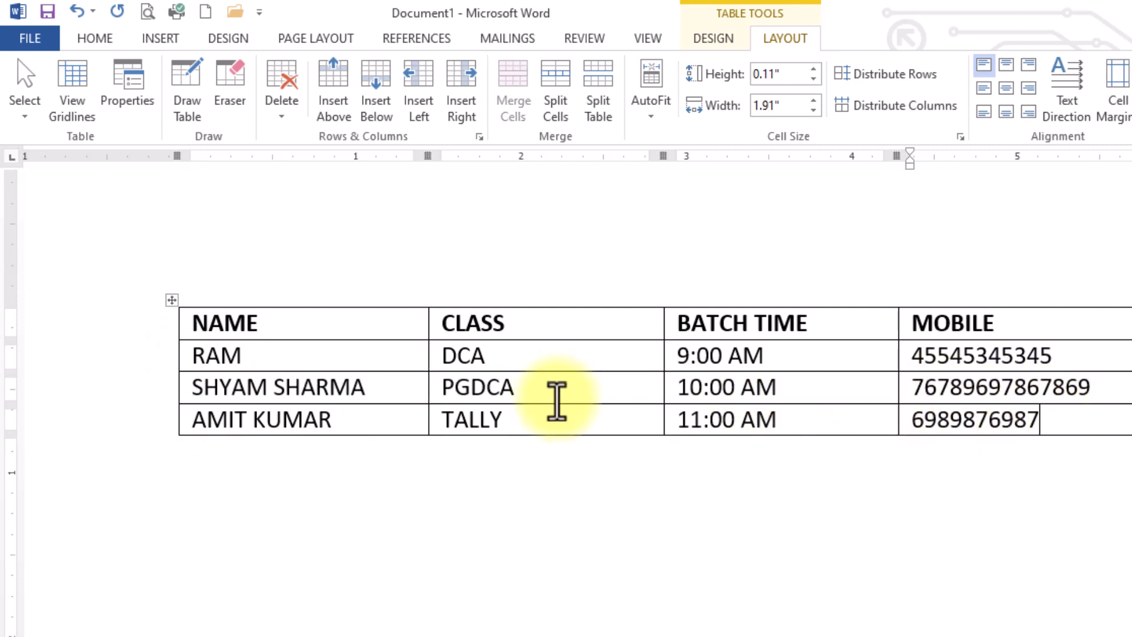
pyautogui.moveTo(198, 419); pyautogui.dragTo(340, 401)
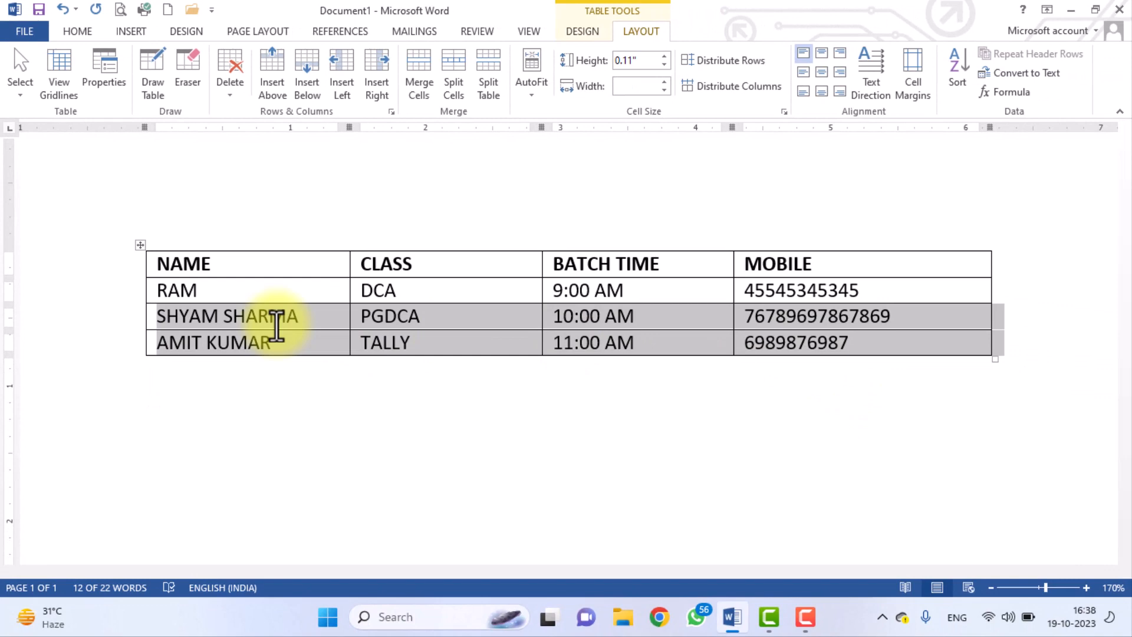
pyautogui.click(276, 326)
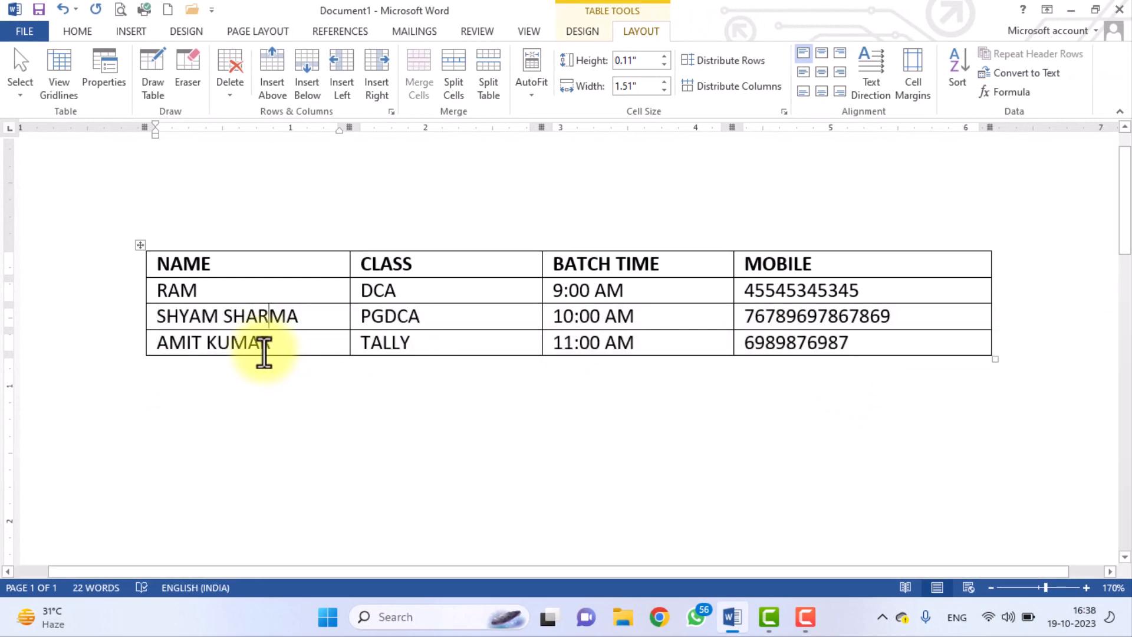
pyautogui.click(248, 342)
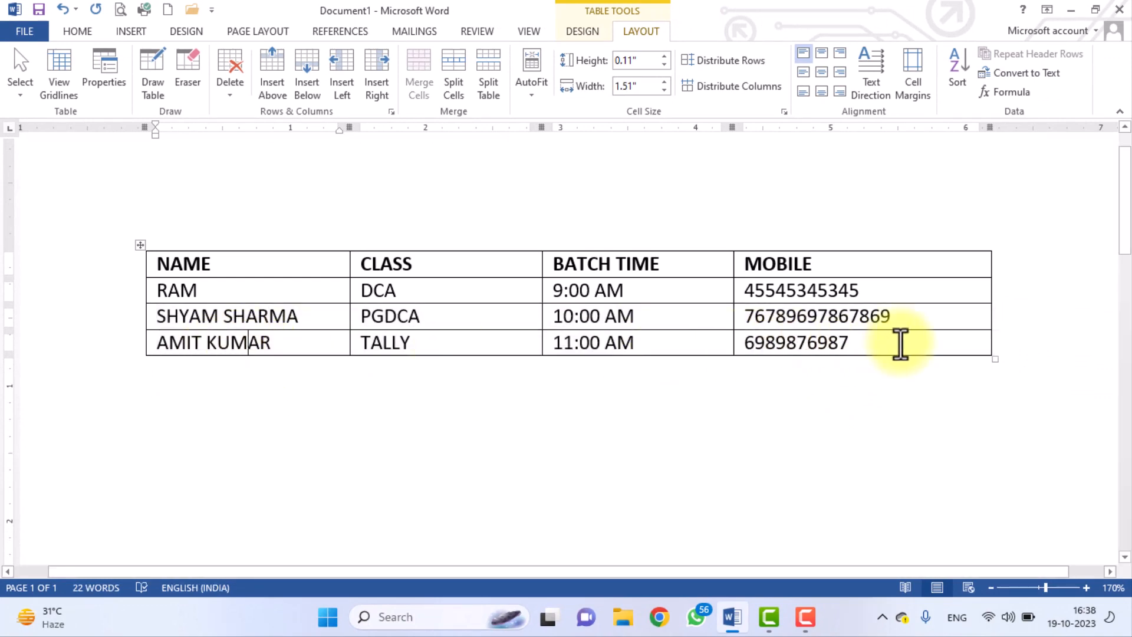
pyautogui.moveTo(889, 344); pyautogui.dragTo(265, 345)
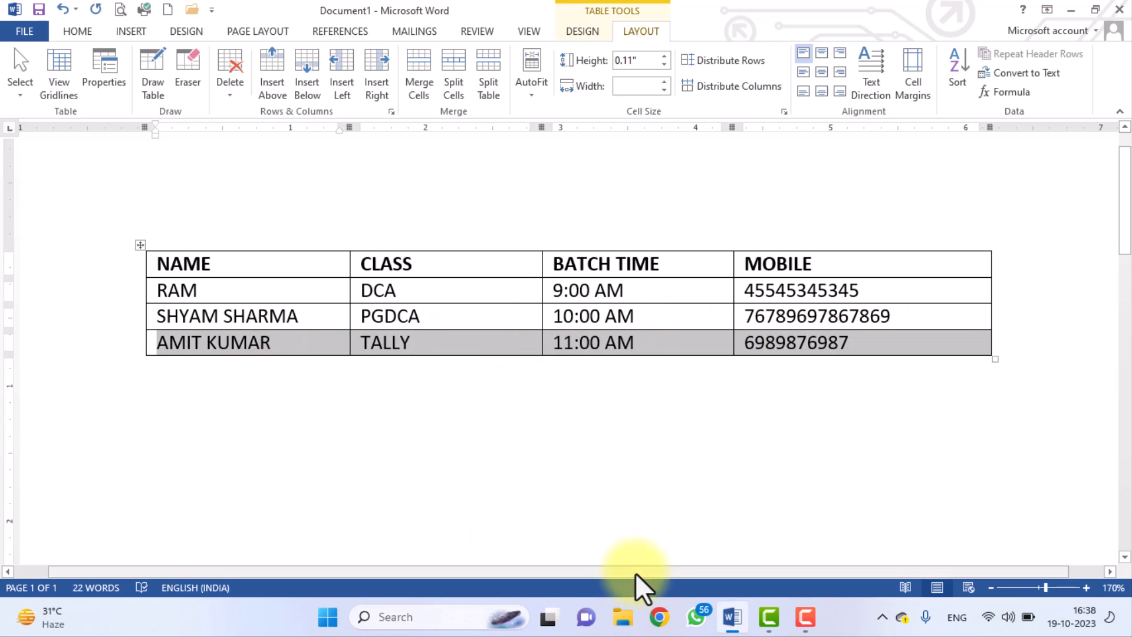
pyautogui.hotkey('alt', 'shift', 'Down')
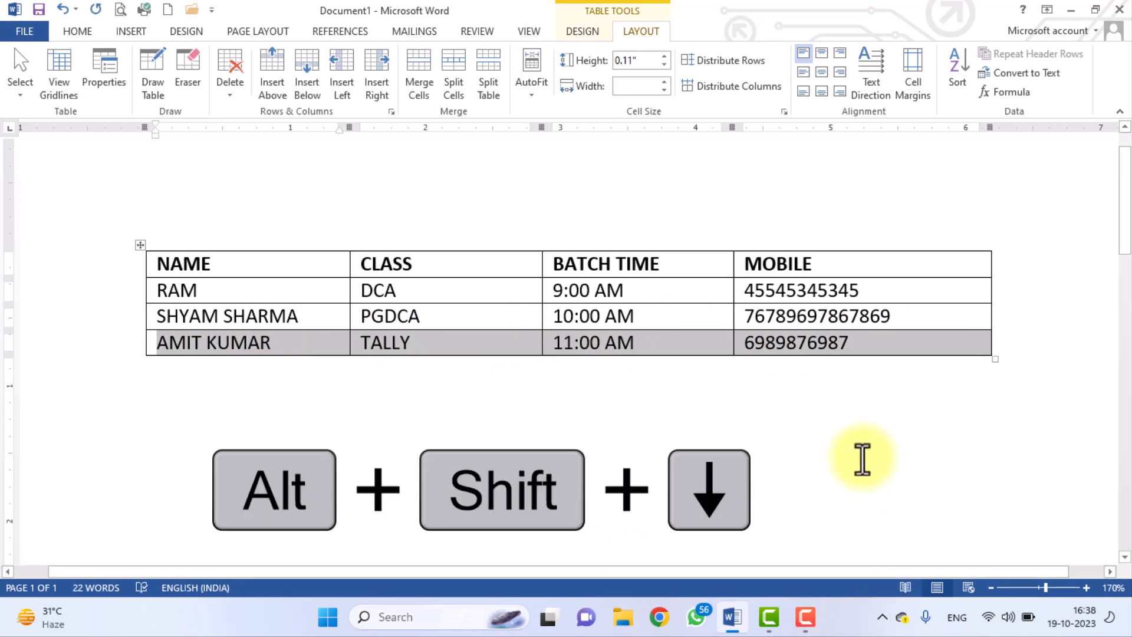
pyautogui.hotkey('alt', 'shift', 'Down')
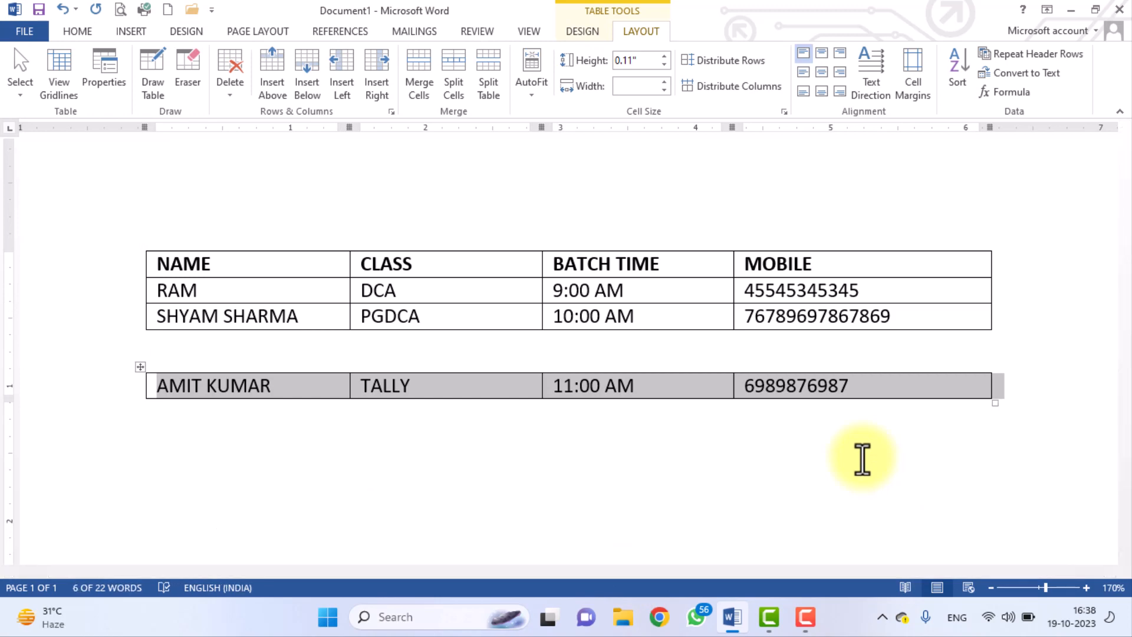
pyautogui.hotkey('alt', 'shift', 'Up')
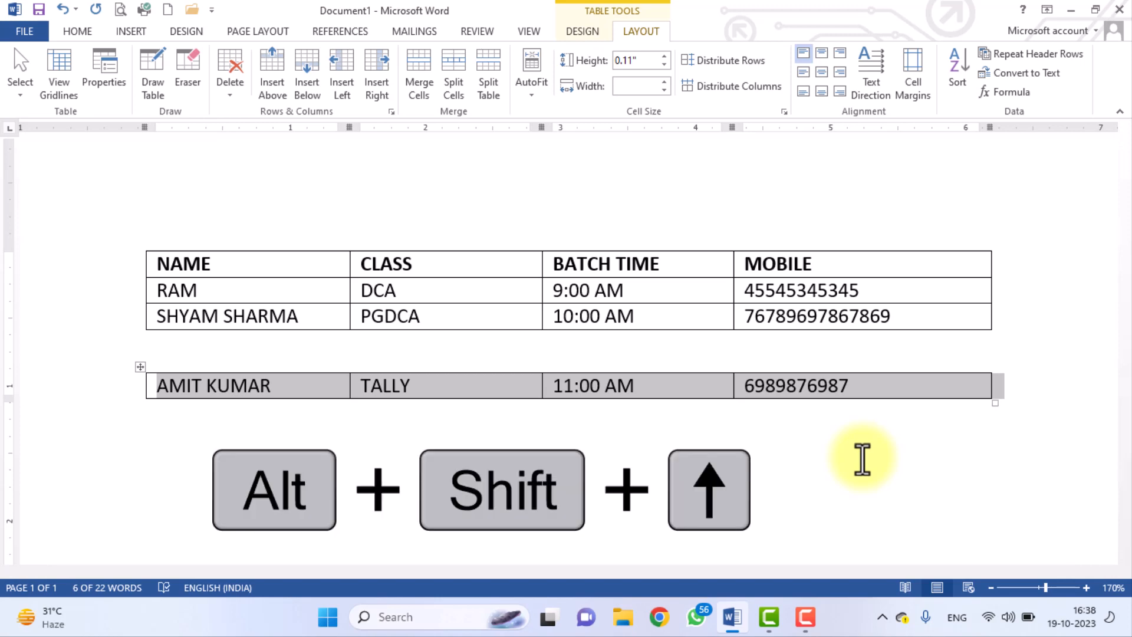
pyautogui.hotkey('alt', 'shift', 'Up')
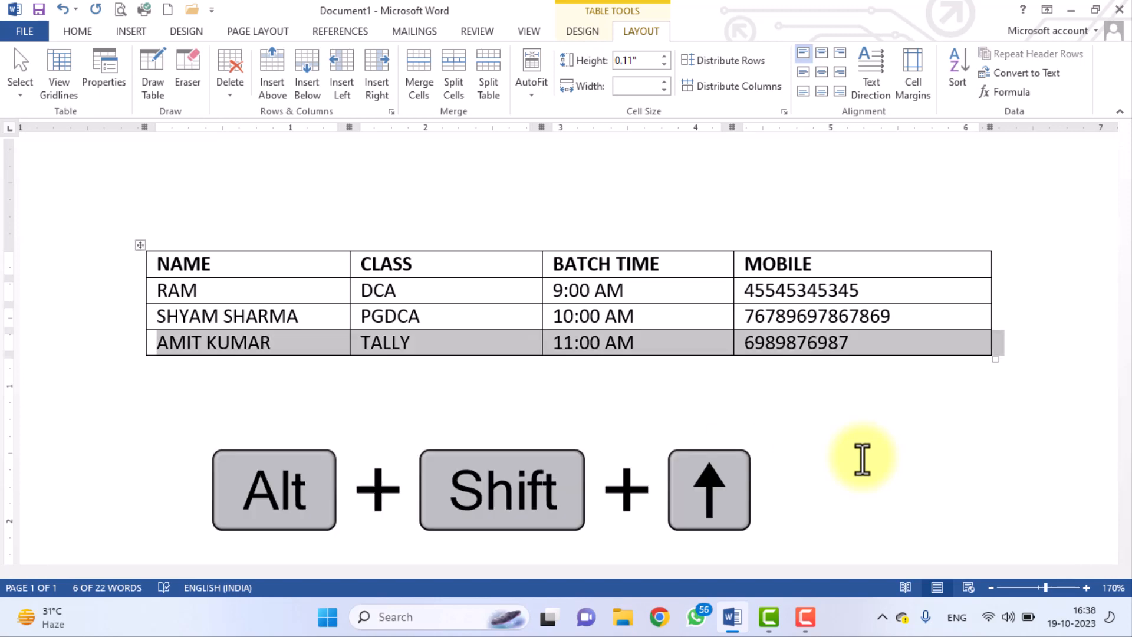
pyautogui.click(300, 317)
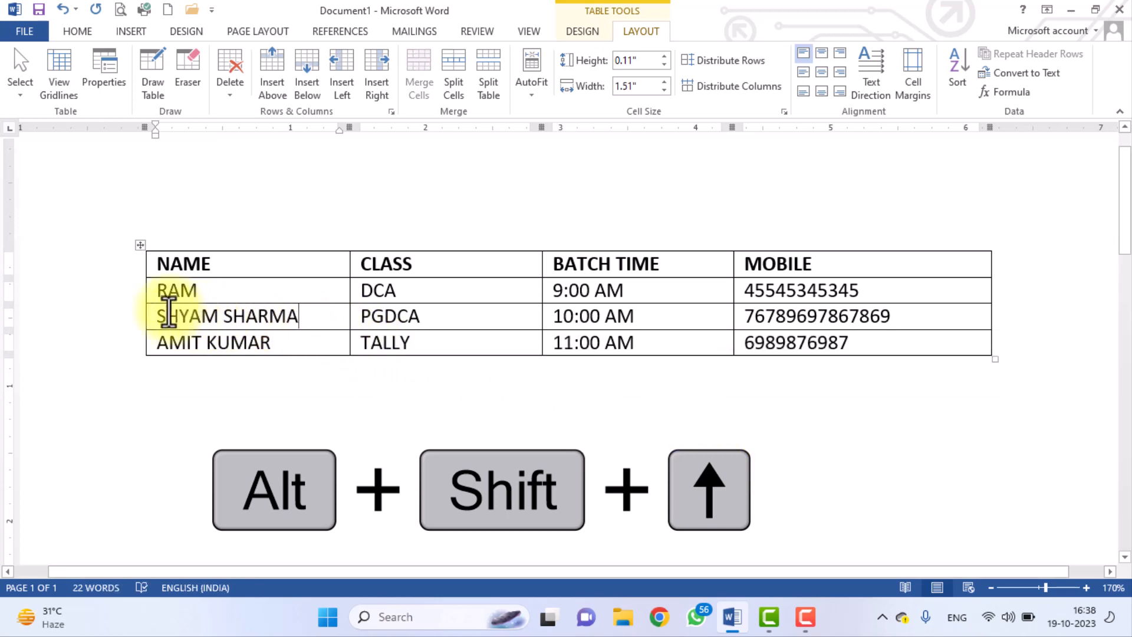
pyautogui.moveTo(150, 314); pyautogui.dragTo(748, 409)
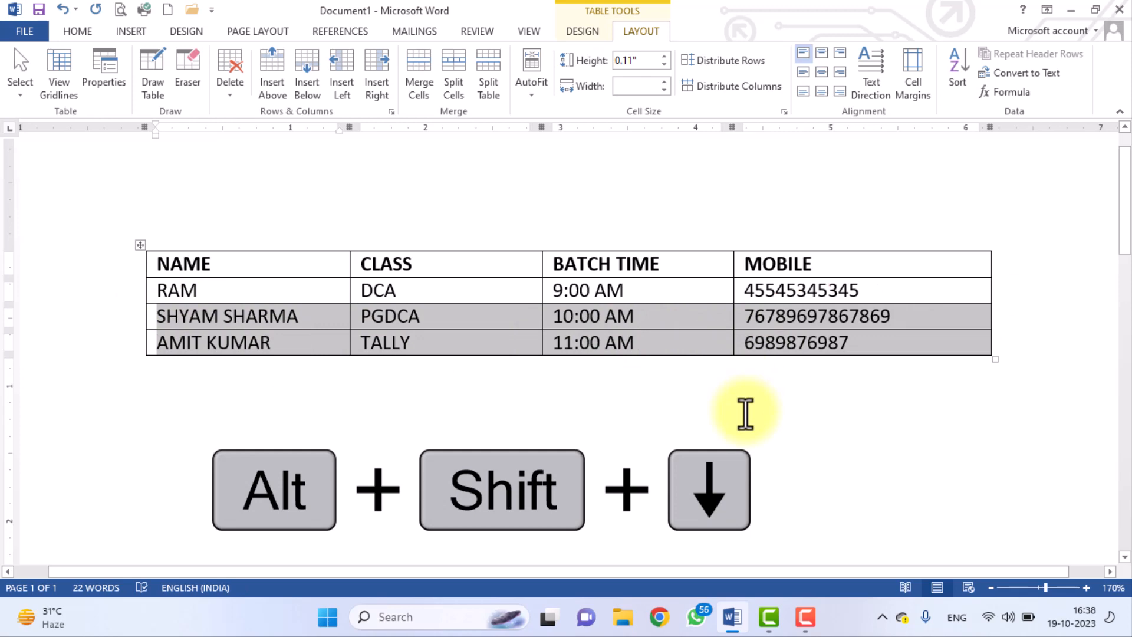
pyautogui.hotkey('alt', 'shift', 'Down')
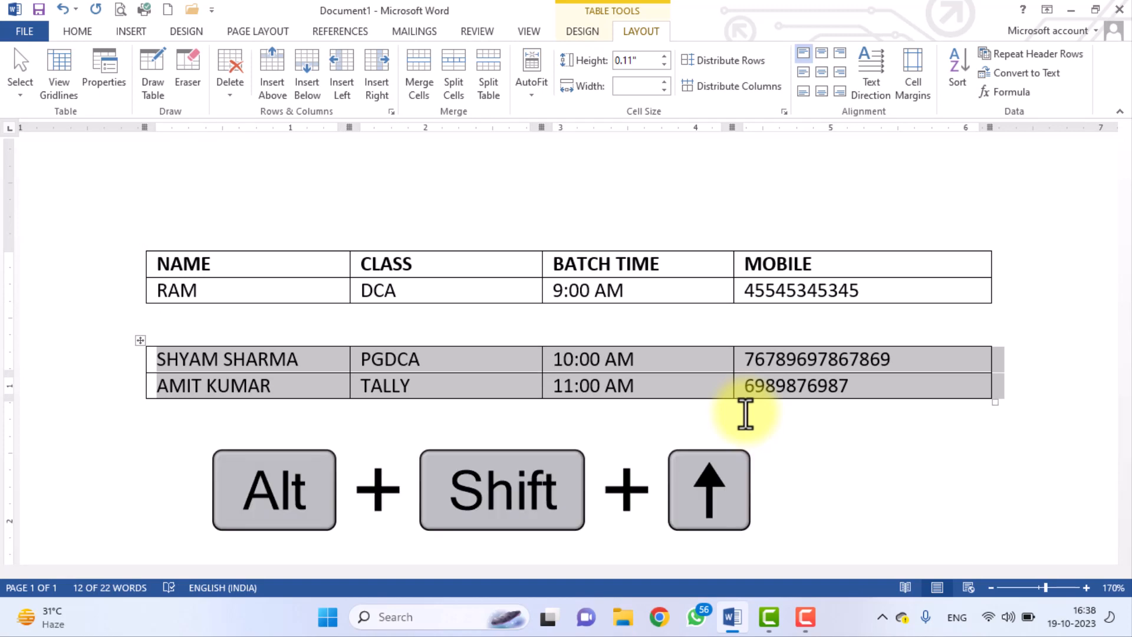
pyautogui.hotkey('alt', 'shift', 'Up')
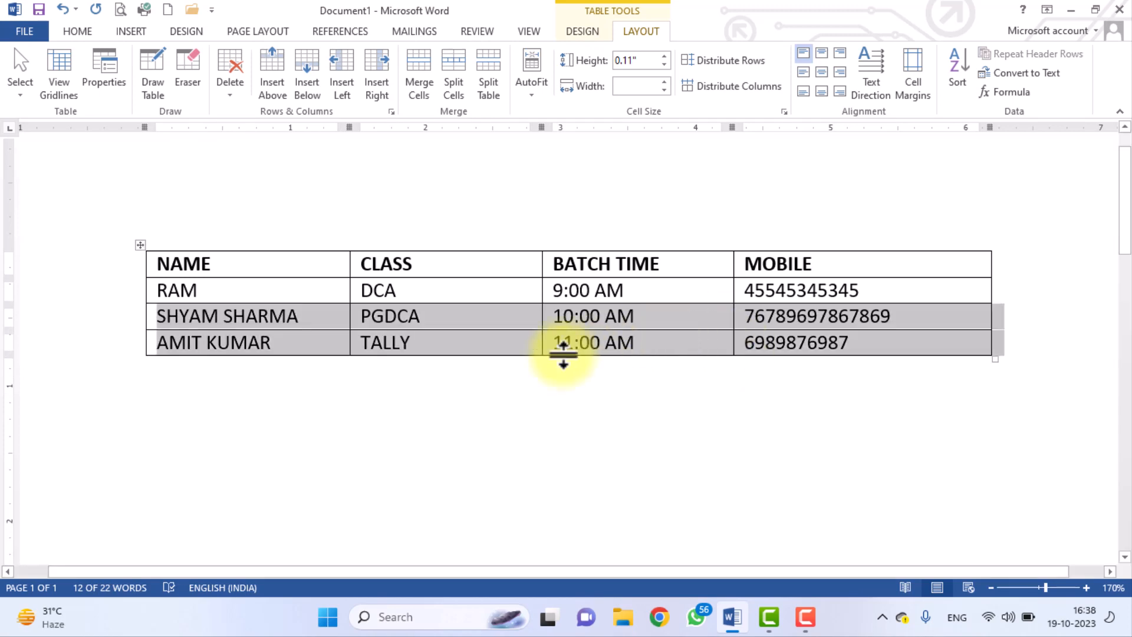
pyautogui.click(290, 311)
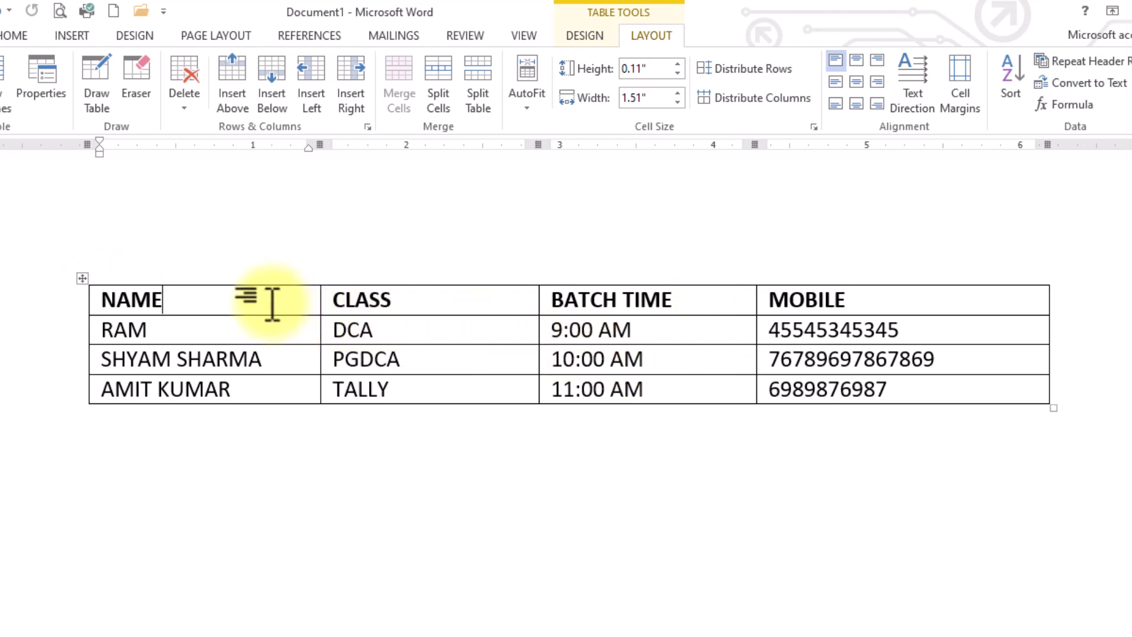
# Insert a blank row above the NAME header row and select its cells.
pyautogui.click(243, 108)
pyautogui.click(211, 306)
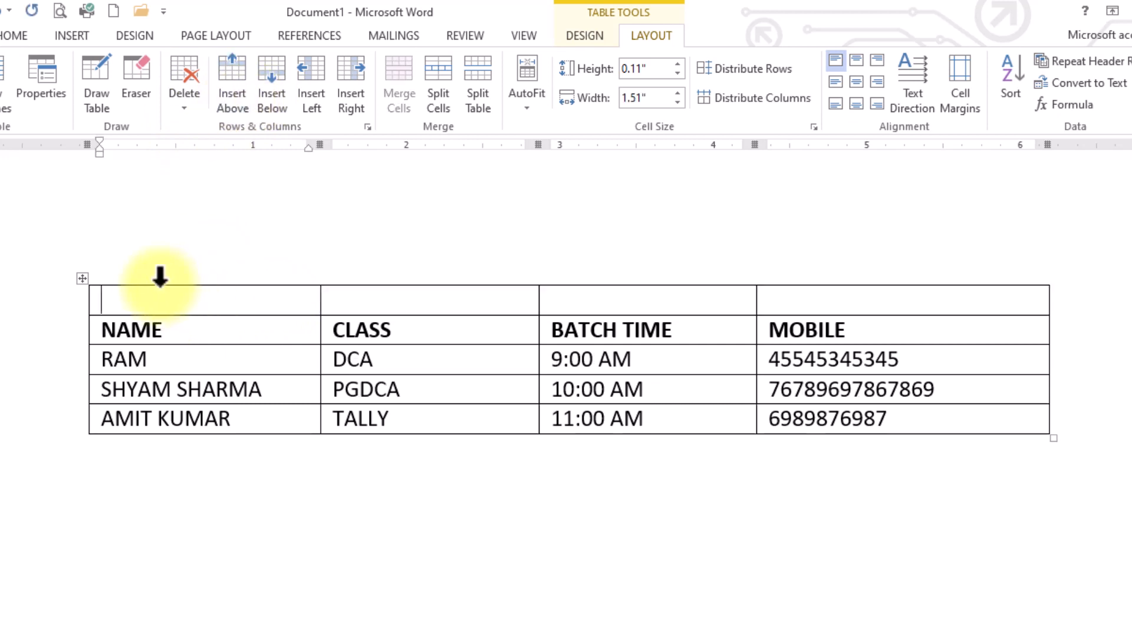
pyautogui.moveTo(214, 298); pyautogui.dragTo(792, 288)
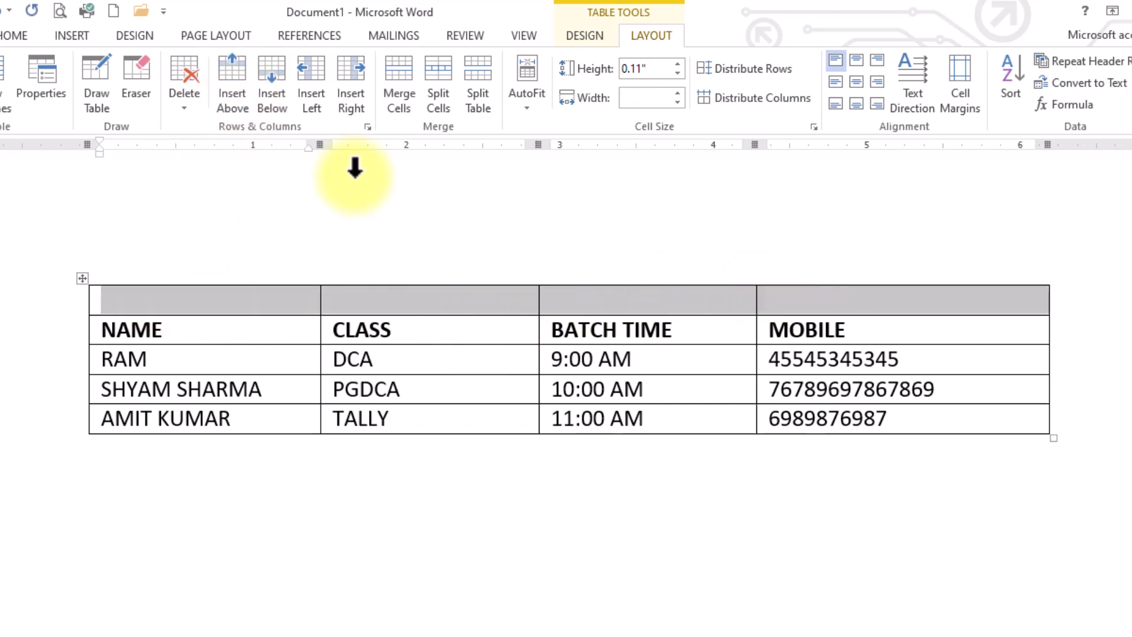
# Try merging the new top row, undo the merge, and reselect its four empty cells.
pyautogui.click(402, 94)
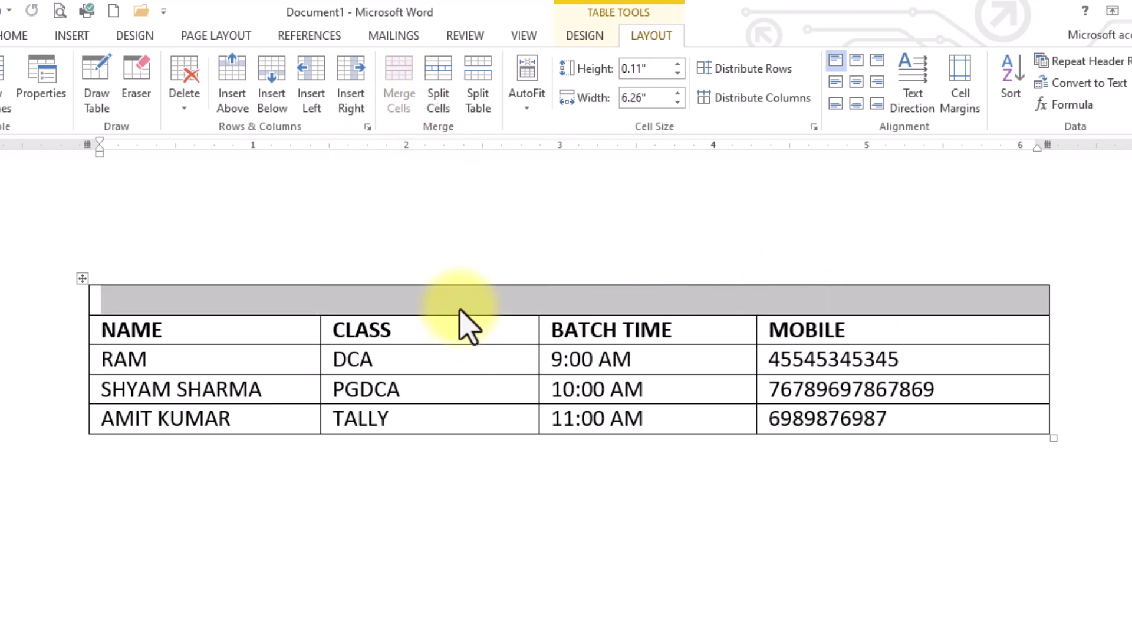
pyautogui.click(398, 303)
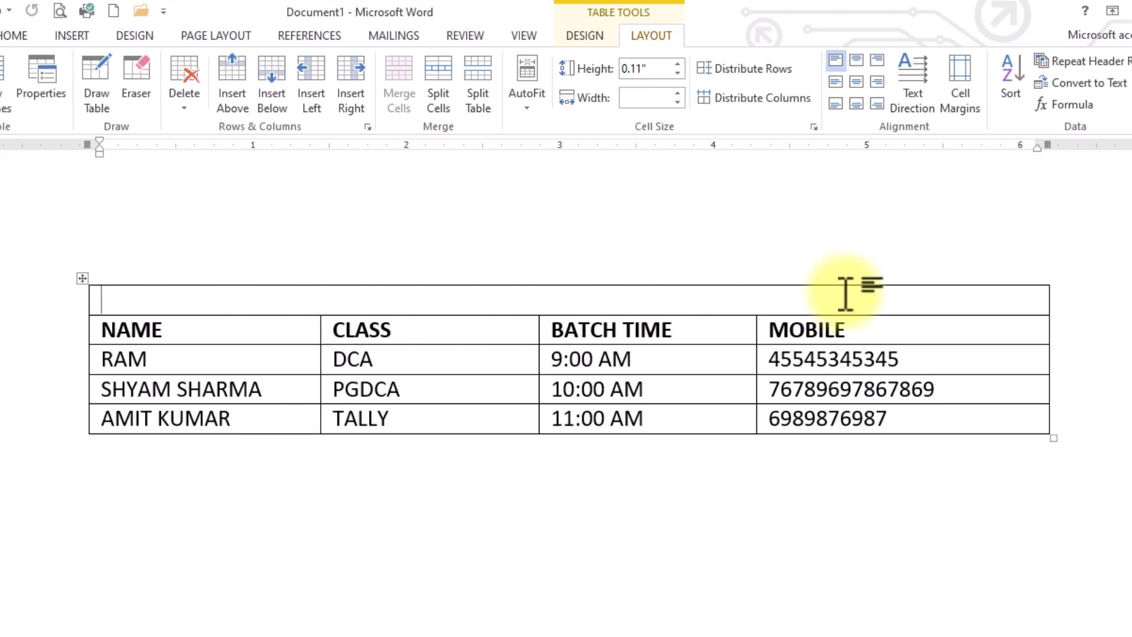
pyautogui.click(1, 12)
pyautogui.click(668, 303)
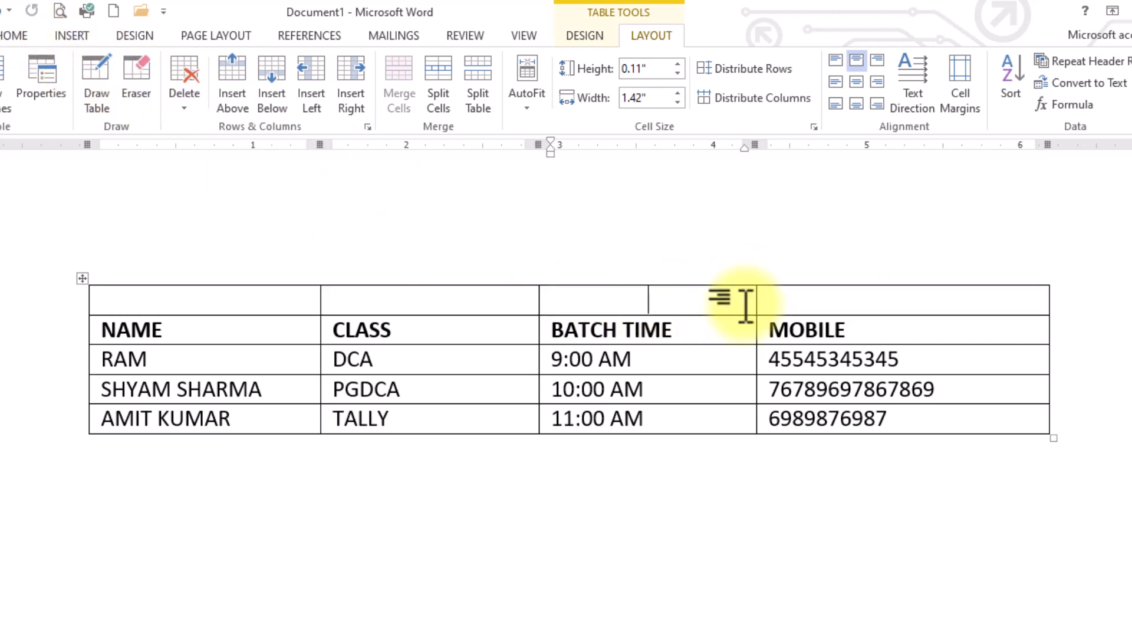
pyautogui.moveTo(796, 298); pyautogui.dragTo(283, 299)
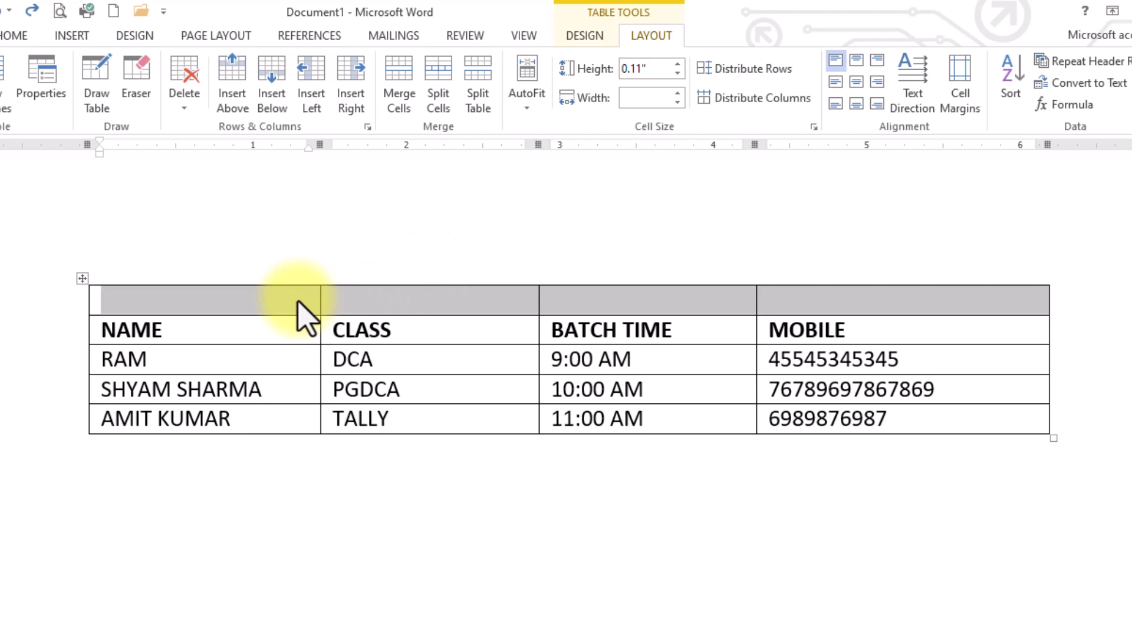
pyautogui.moveTo(262, 298); pyautogui.dragTo(775, 303)
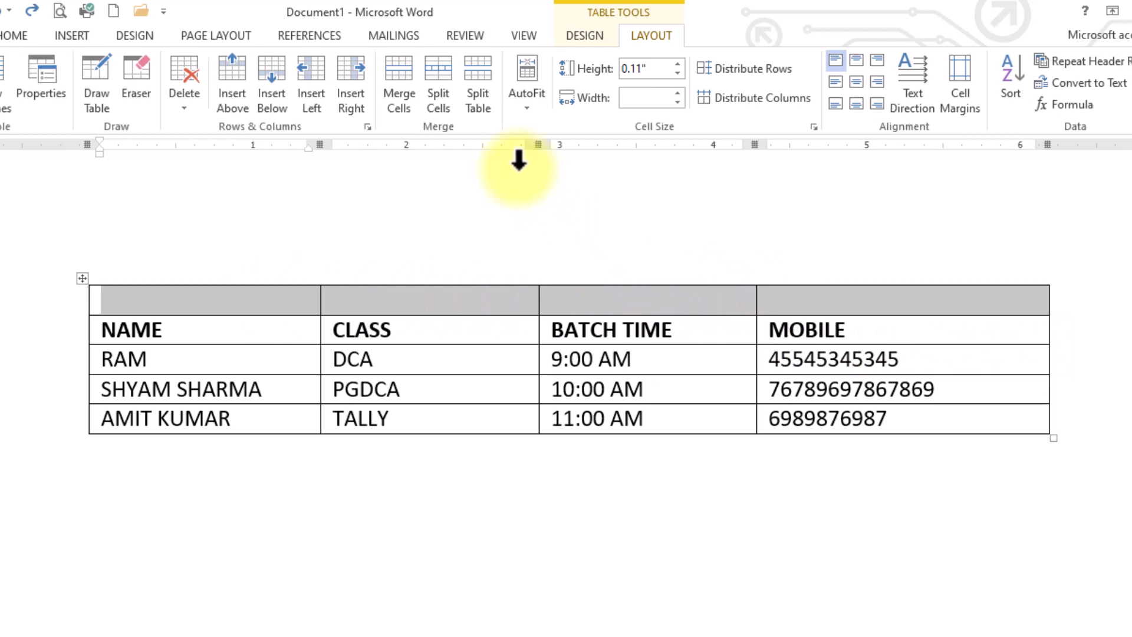
# Merge the top row into one cell and type the title STUDENT BATCH TIME TABLE.
pyautogui.click(396, 92)
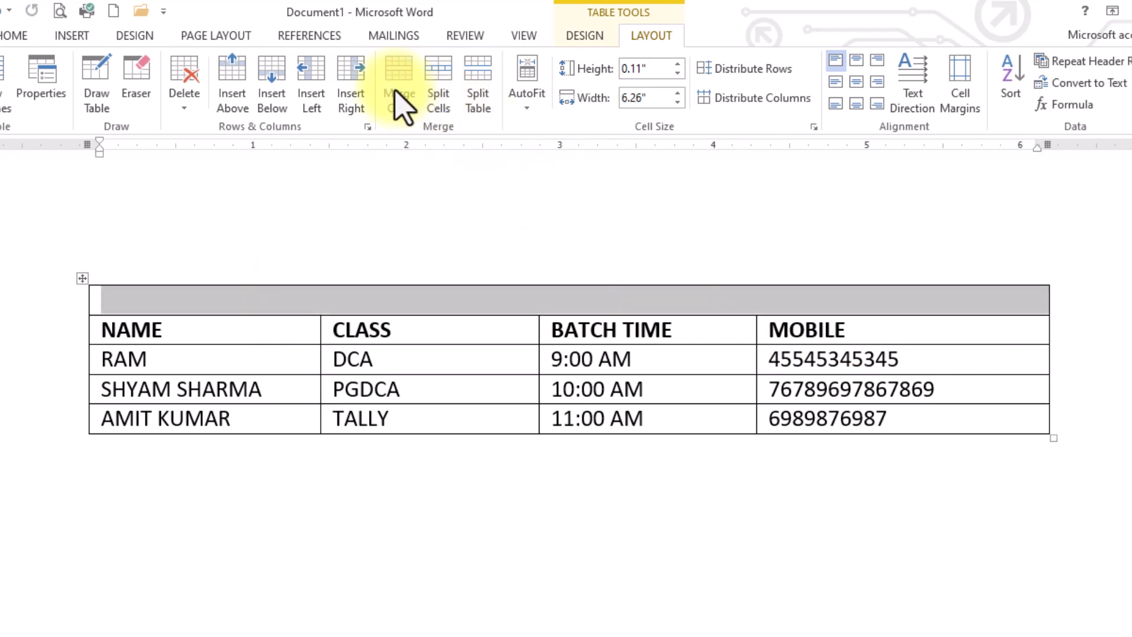
pyautogui.click(407, 302)
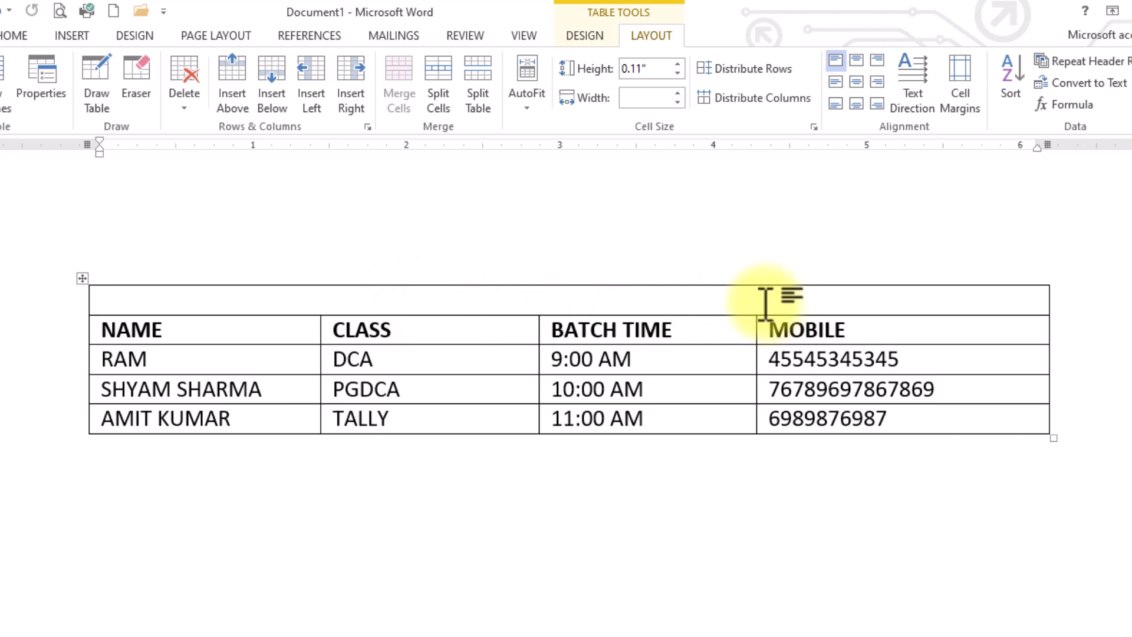
pyautogui.write('STUDENT BATCH TIME TABE')
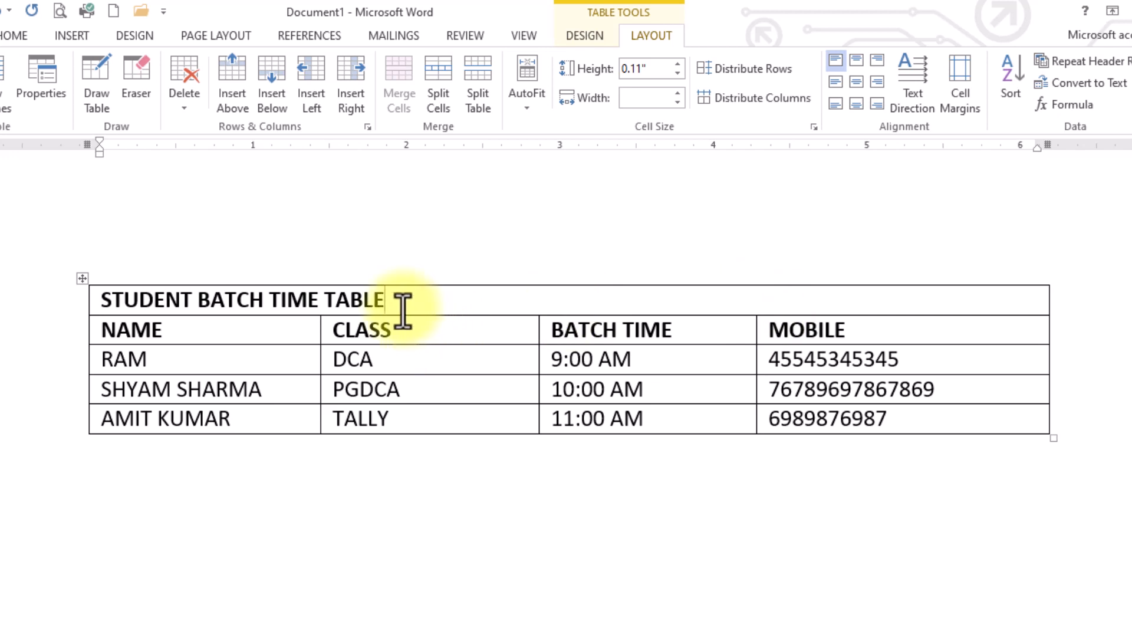
# Centre the title, make its row taller, and try bottom and top alignment.
pyautogui.moveTo(405, 309); pyautogui.dragTo(115, 292)
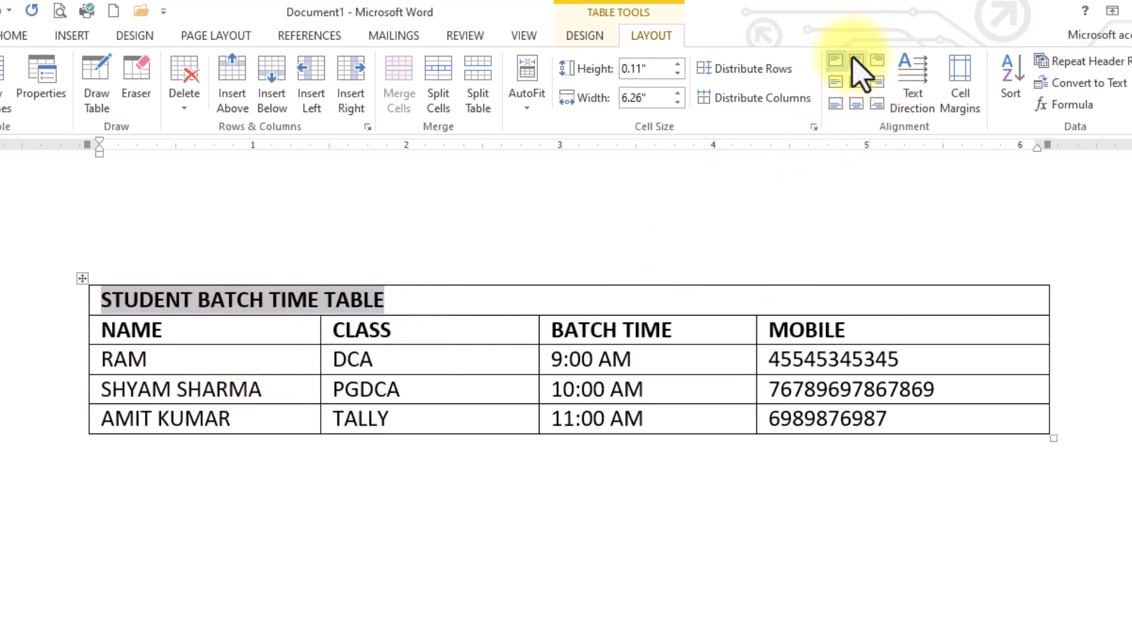
pyautogui.click(856, 83)
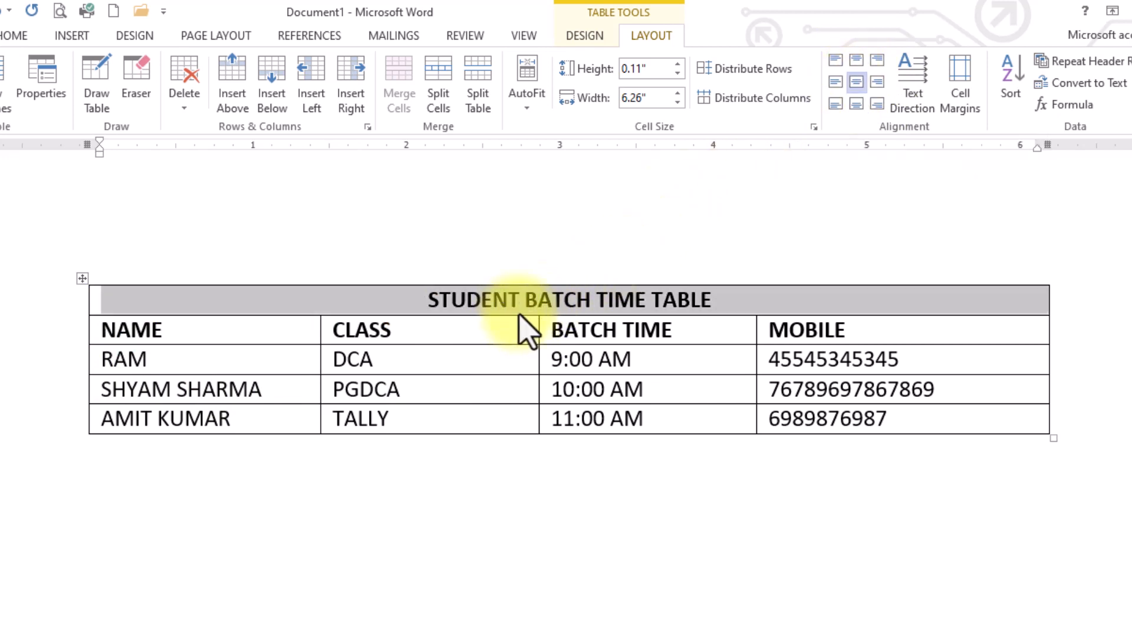
pyautogui.moveTo(522, 315); pyautogui.dragTo(524, 364)
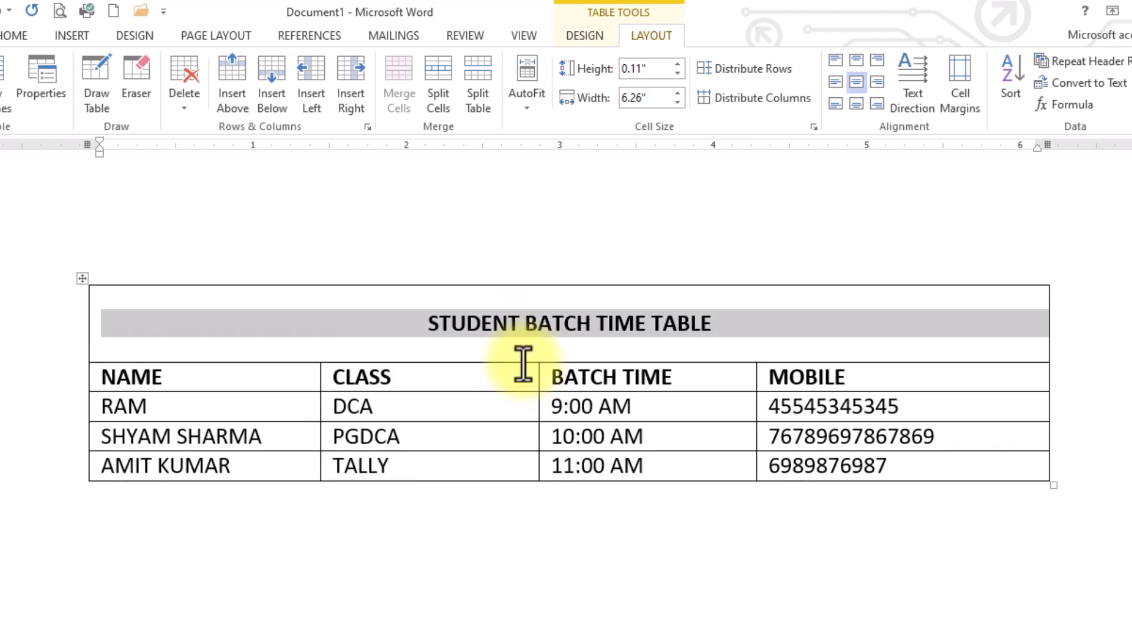
pyautogui.click(856, 104)
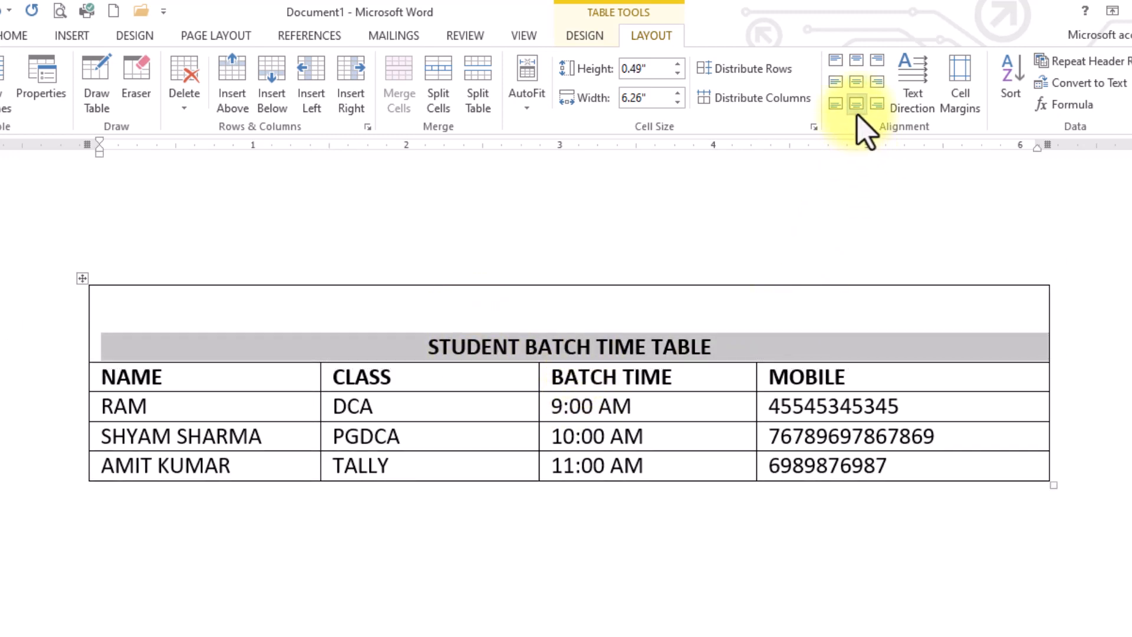
pyautogui.click(856, 61)
# Try the cell alignment options, settle on Align Center, and shorten the title row to 0.31".
pyautogui.click(834, 82)
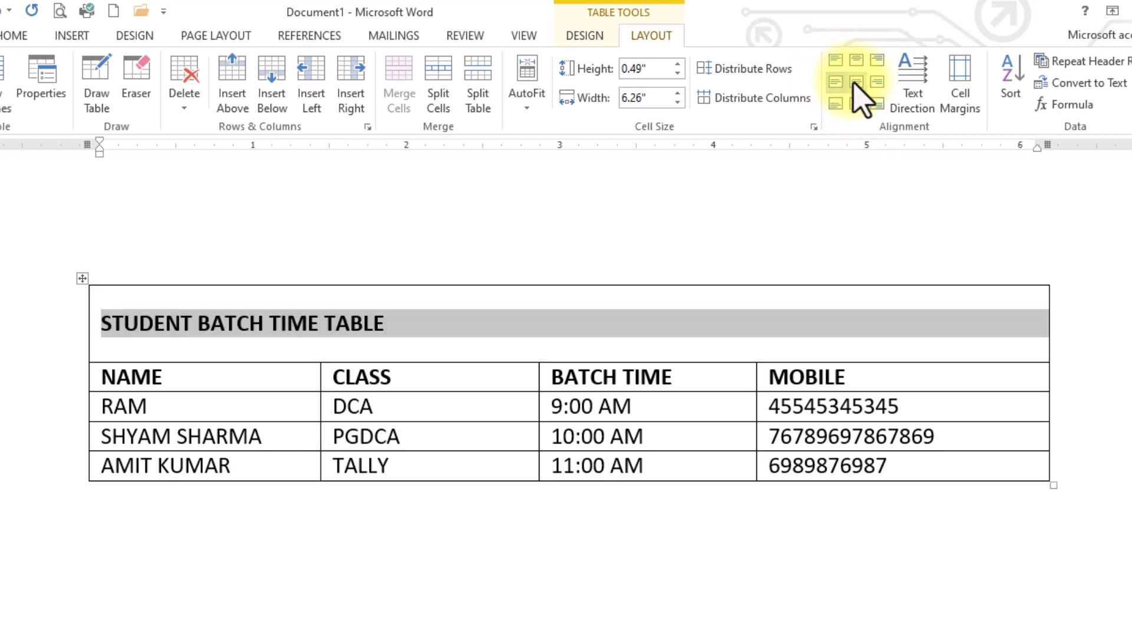
pyautogui.click(878, 82)
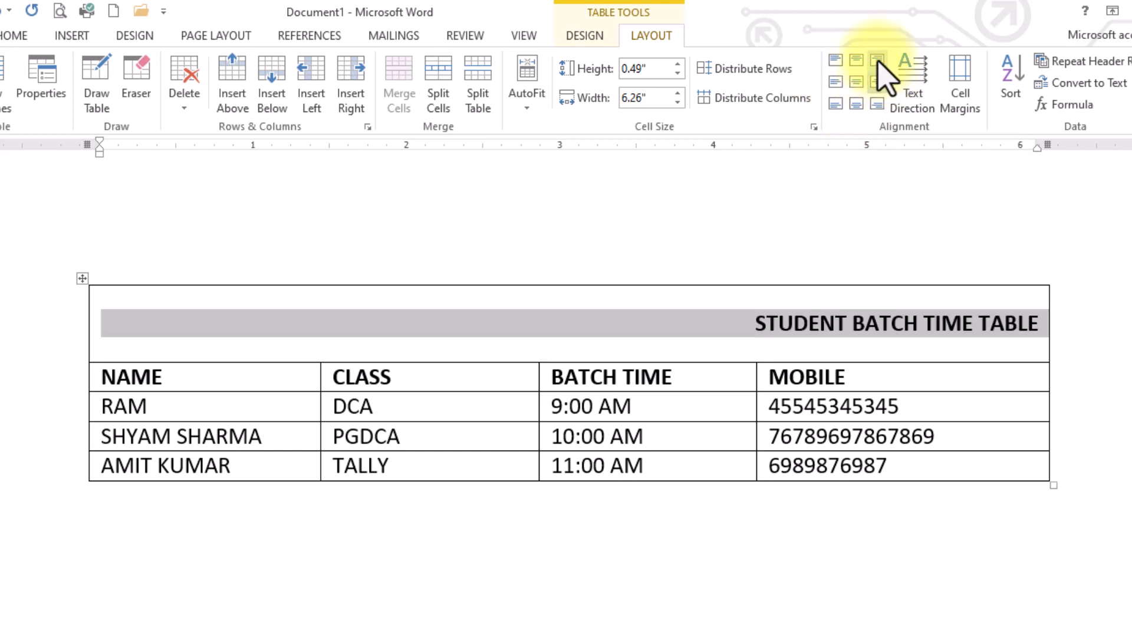
pyautogui.click(878, 61)
pyautogui.click(876, 105)
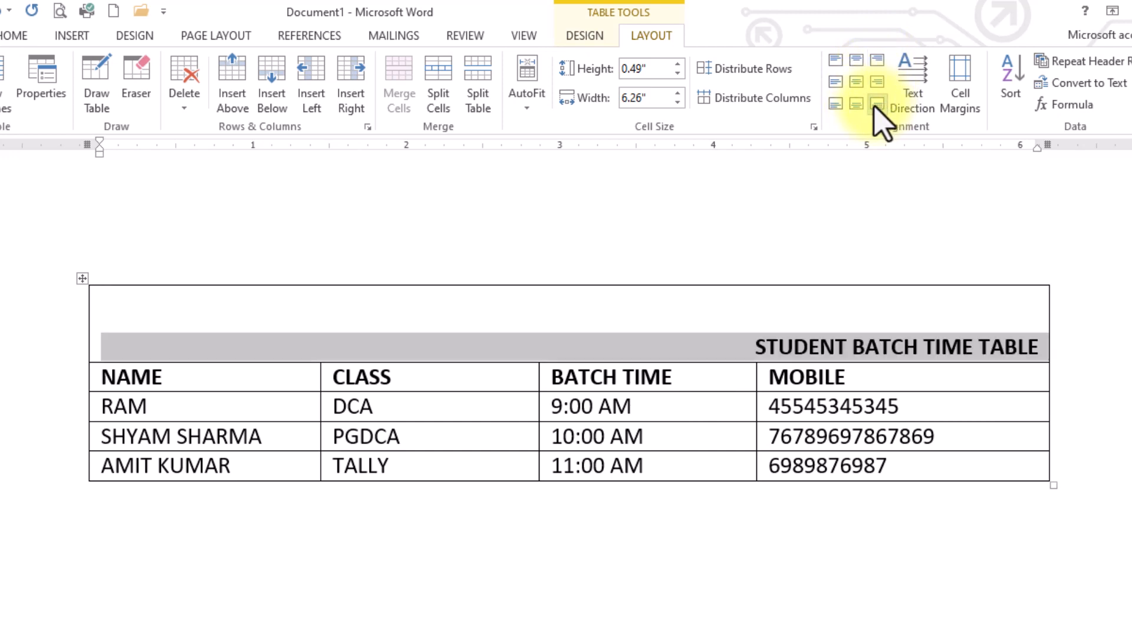
pyautogui.click(835, 105)
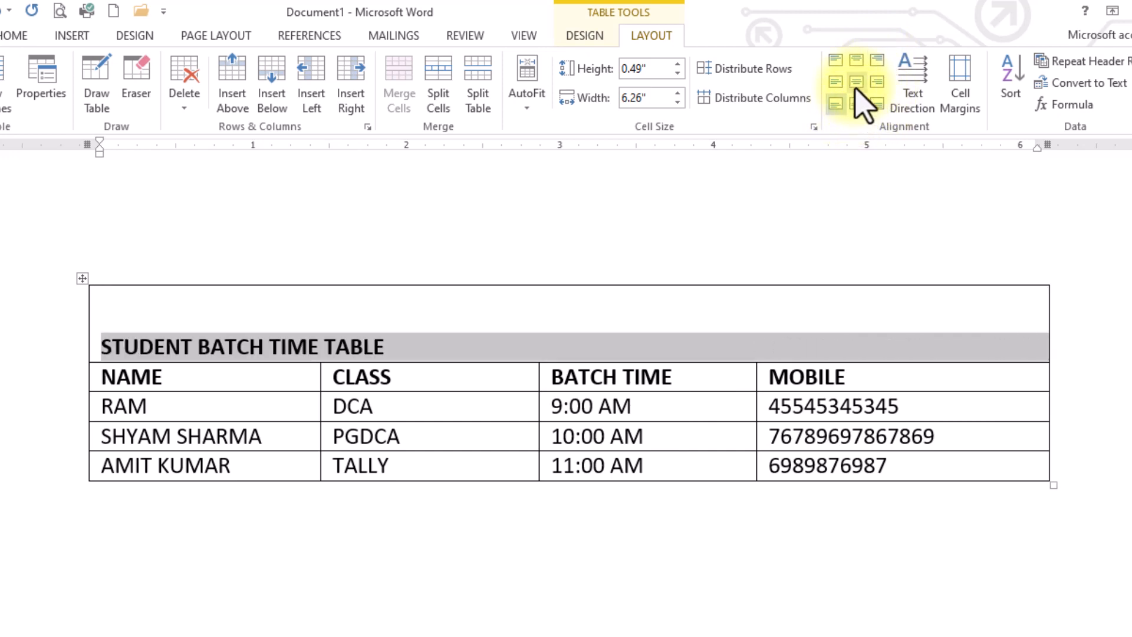
pyautogui.click(855, 82)
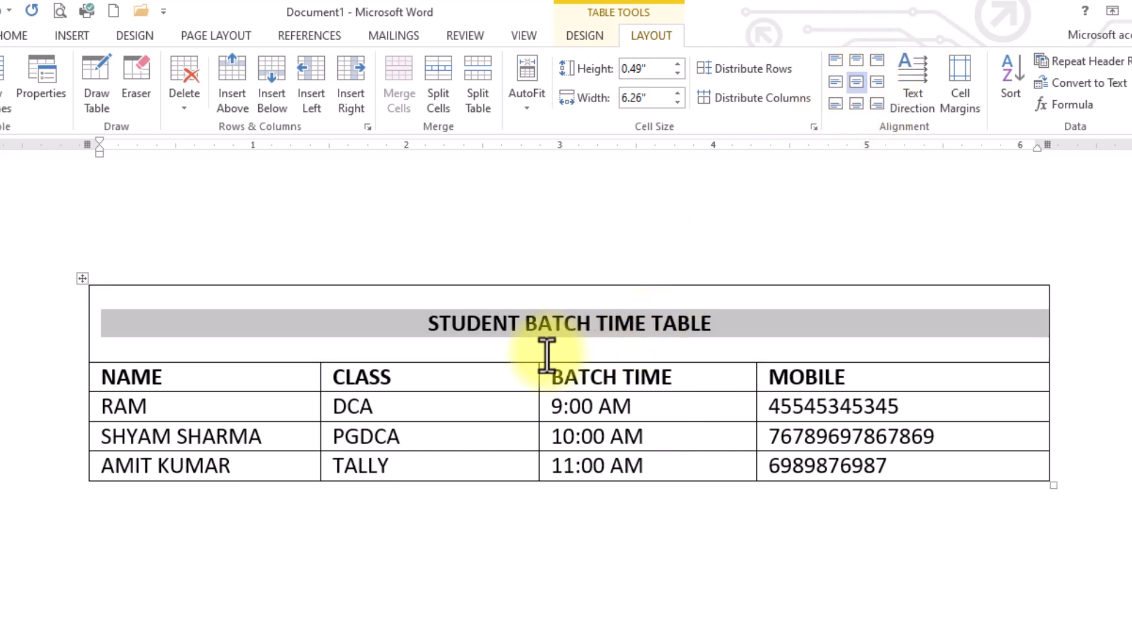
pyautogui.moveTo(518, 363); pyautogui.dragTo(521, 332)
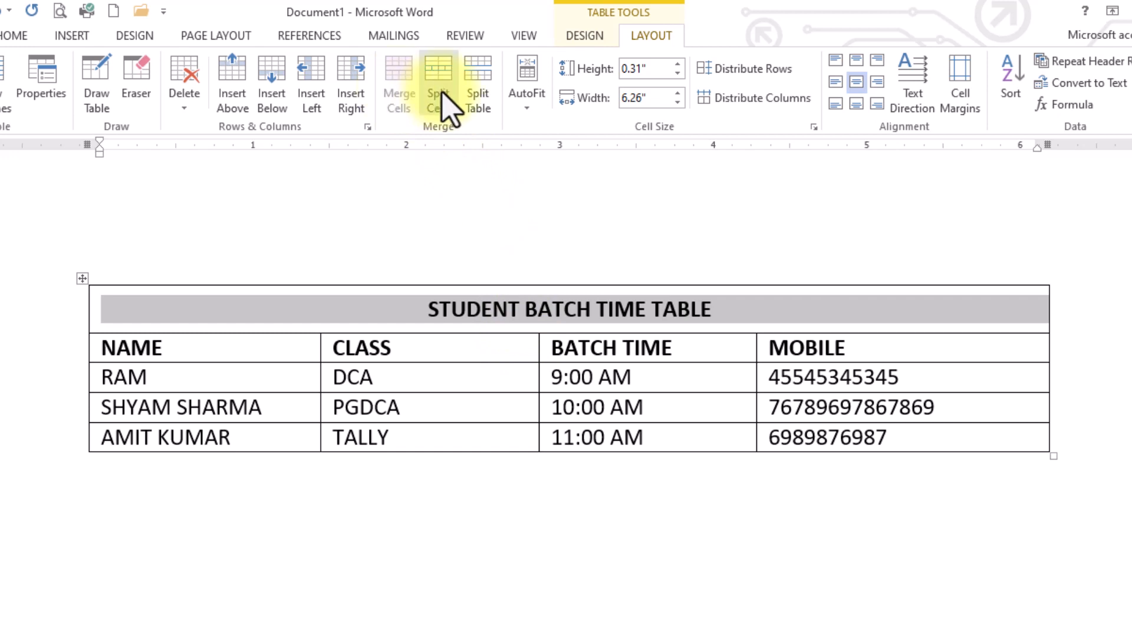
pyautogui.click(411, 353)
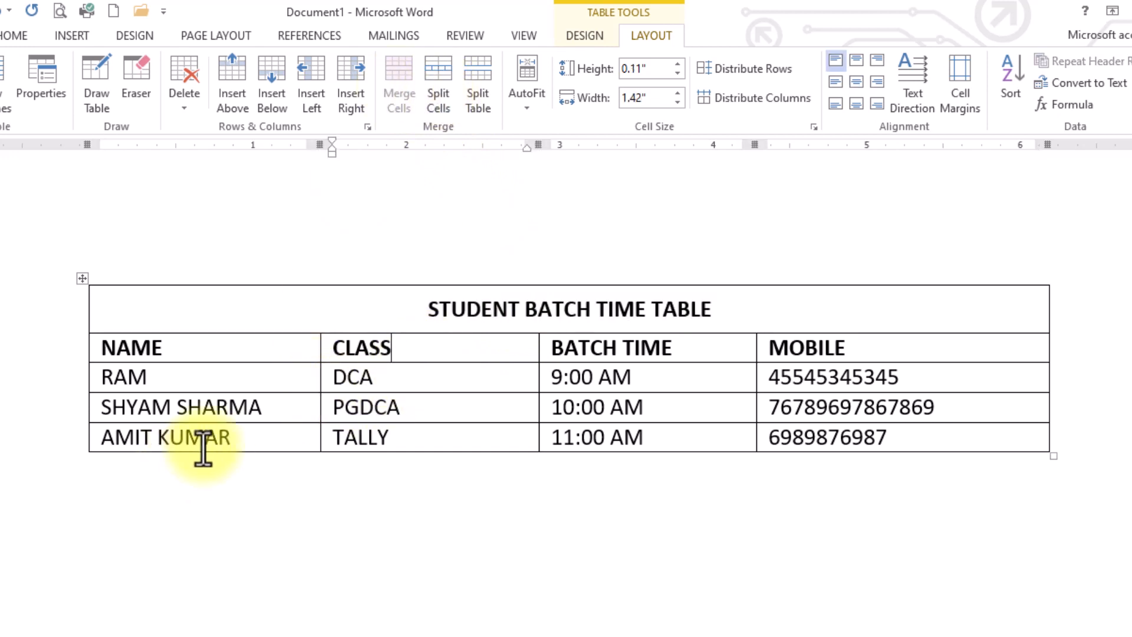
pyautogui.click(258, 437)
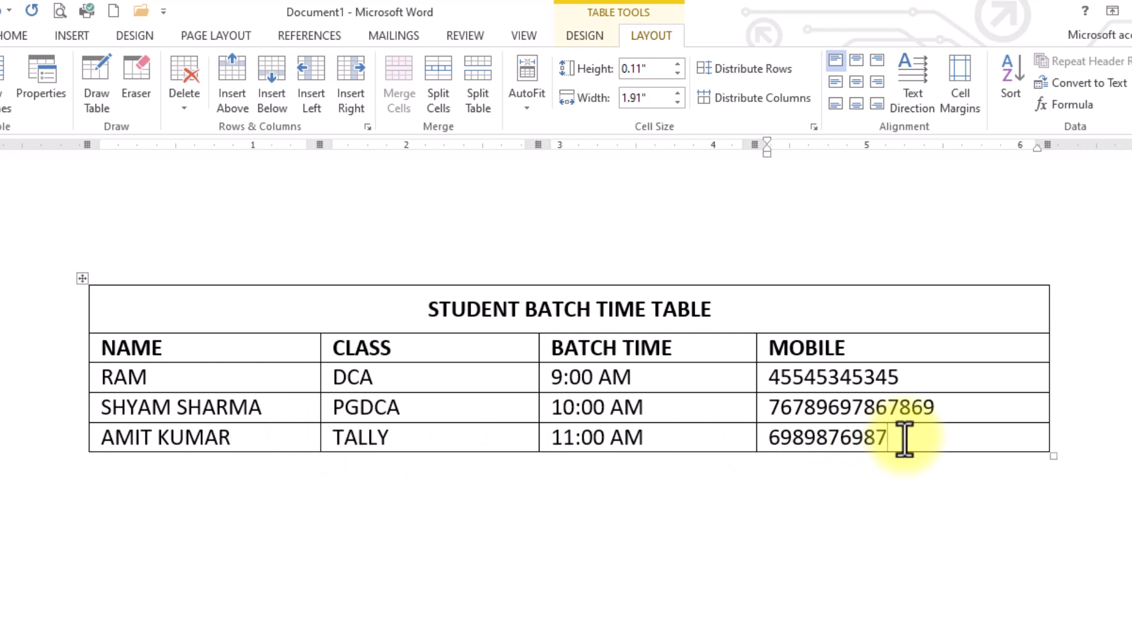
pyautogui.press('Tab')
pyautogui.click(601, 468)
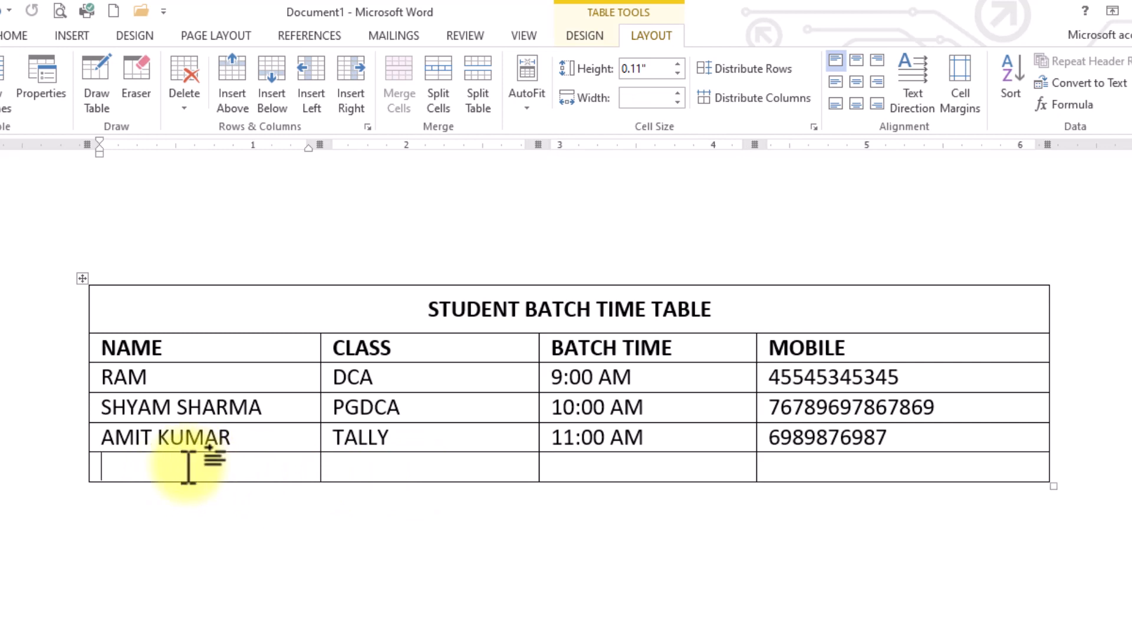
# Split the new row's first cell into 2 columns, then toggle the Eraser on and off.
pyautogui.click(437, 120)
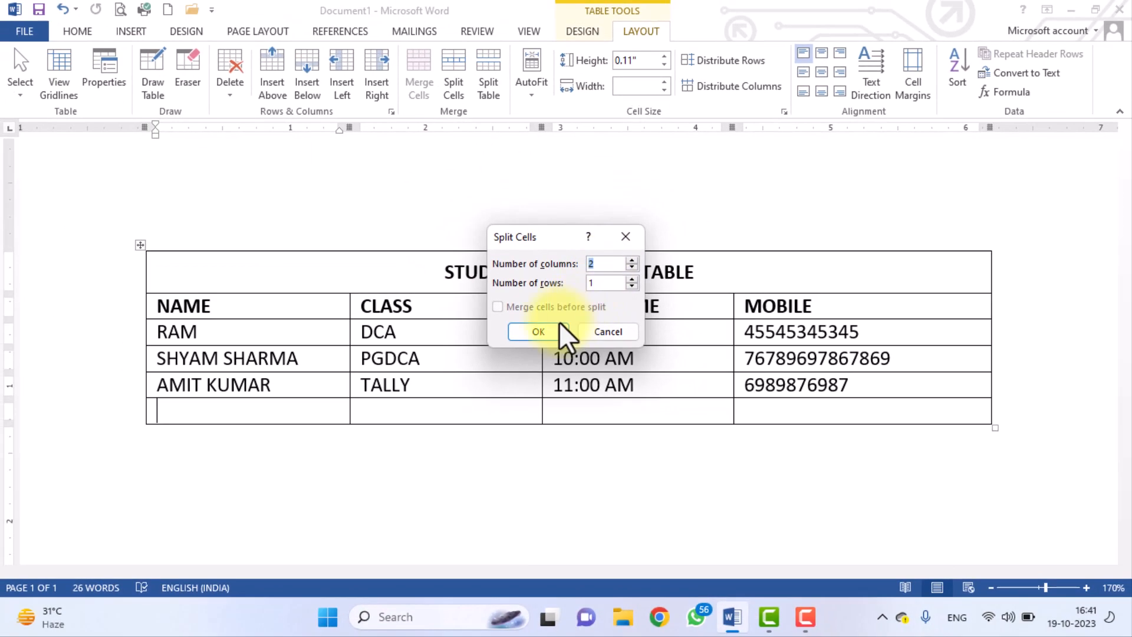
pyautogui.click(553, 329)
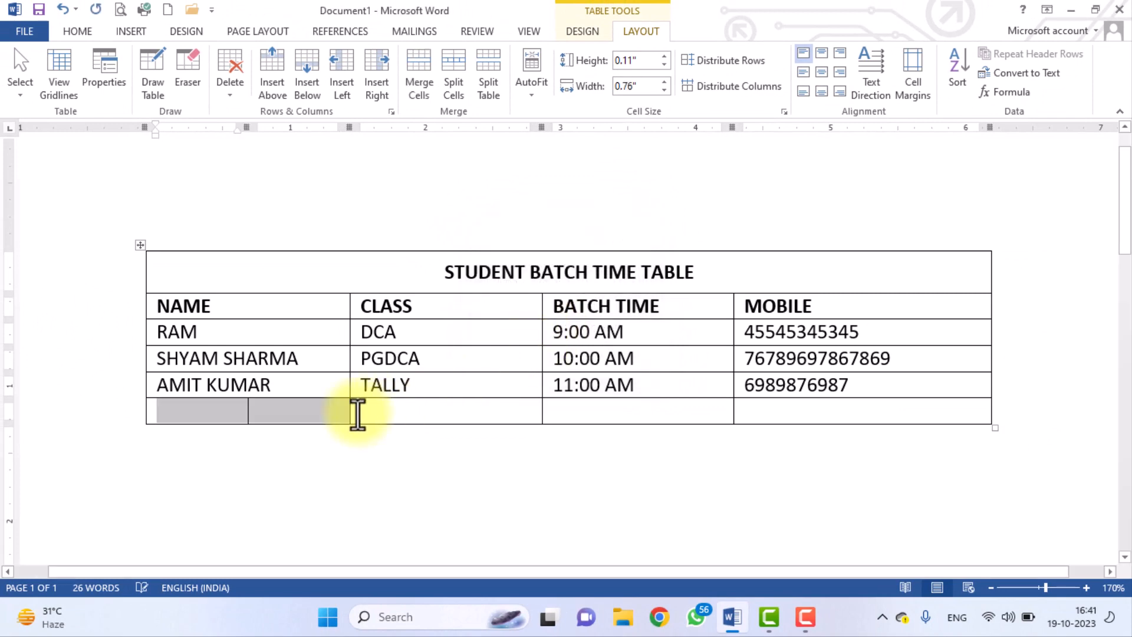
pyautogui.click(209, 416)
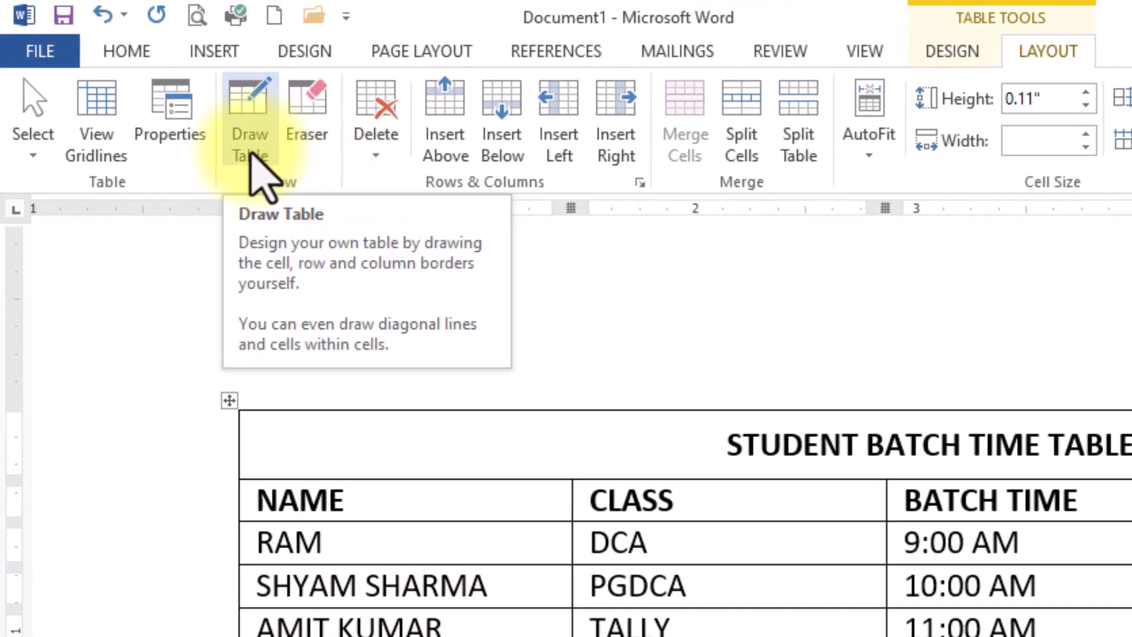
pyautogui.click(310, 121)
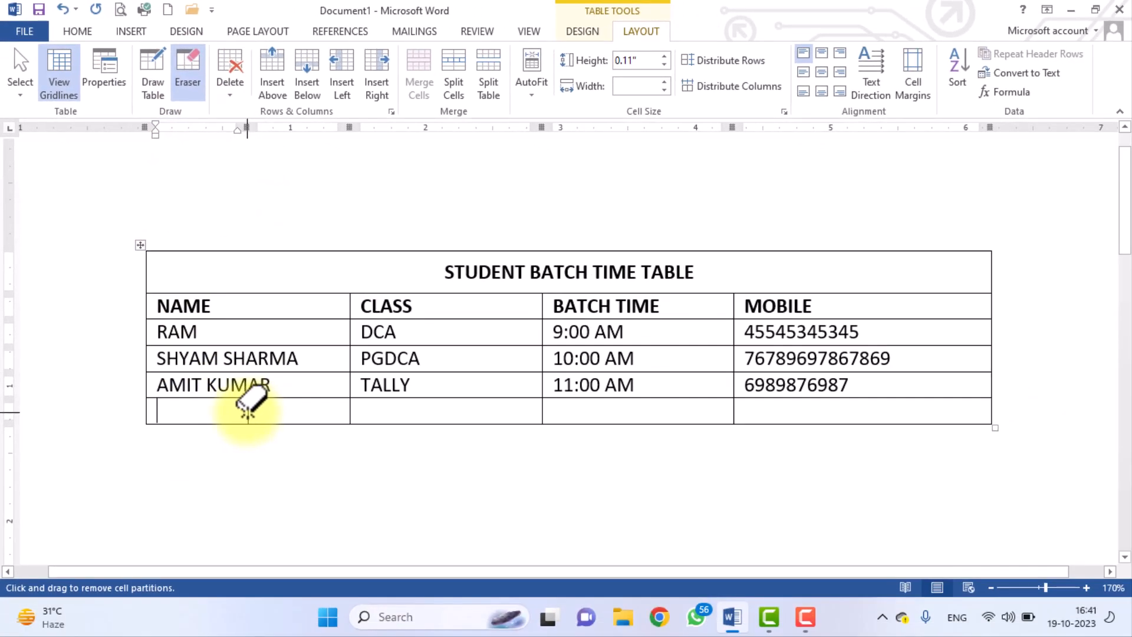
pyautogui.click(196, 81)
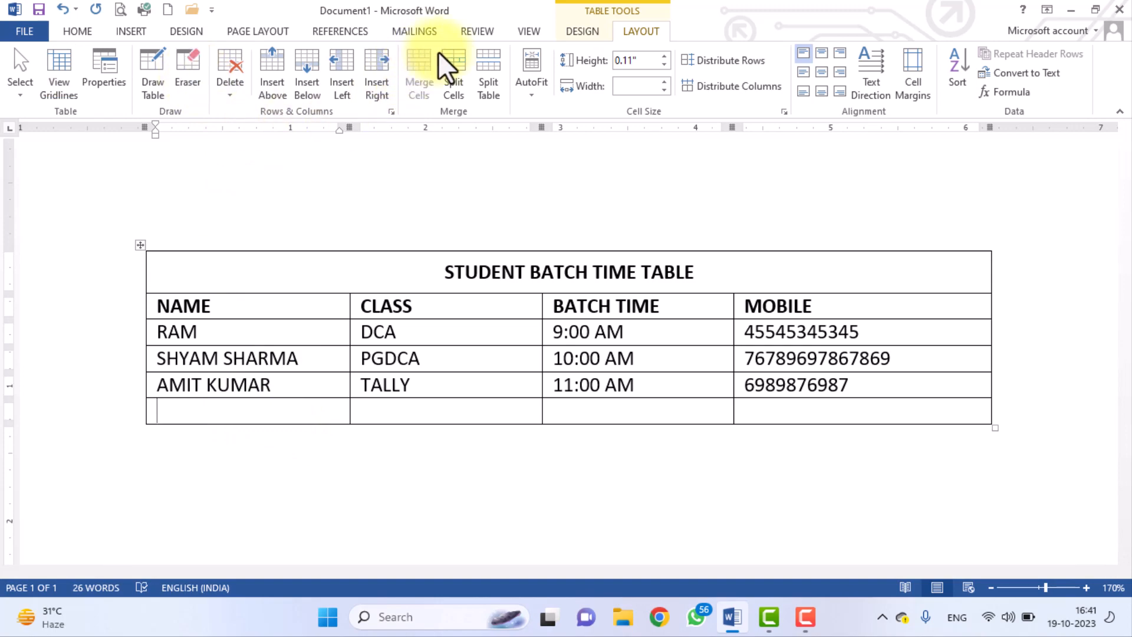
# Split the bottom-left cell into two columns, merge it back, and bring up the Delete options.
pyautogui.click(456, 74)
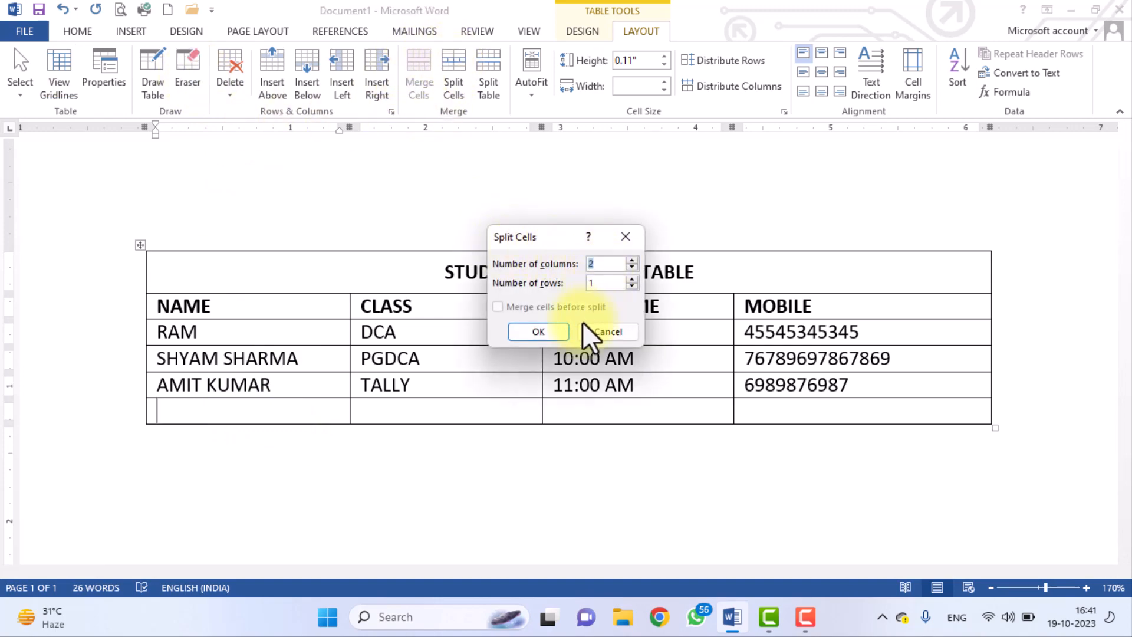
pyautogui.click(561, 333)
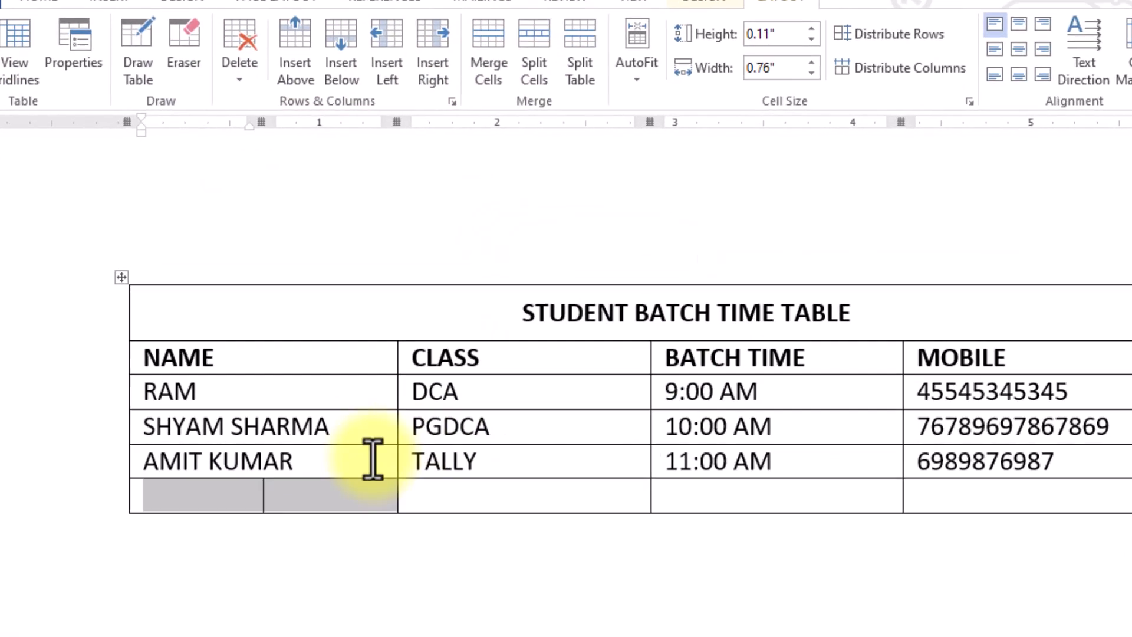
pyautogui.moveTo(340, 492); pyautogui.dragTo(191, 486)
pyautogui.click(534, 62)
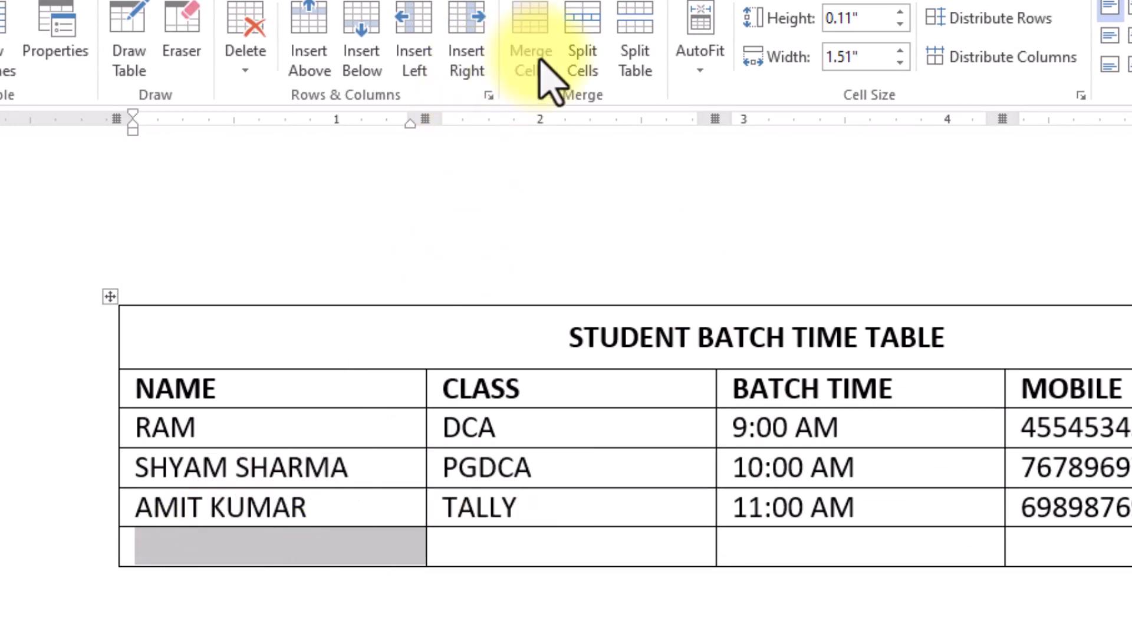
pyautogui.click(314, 546)
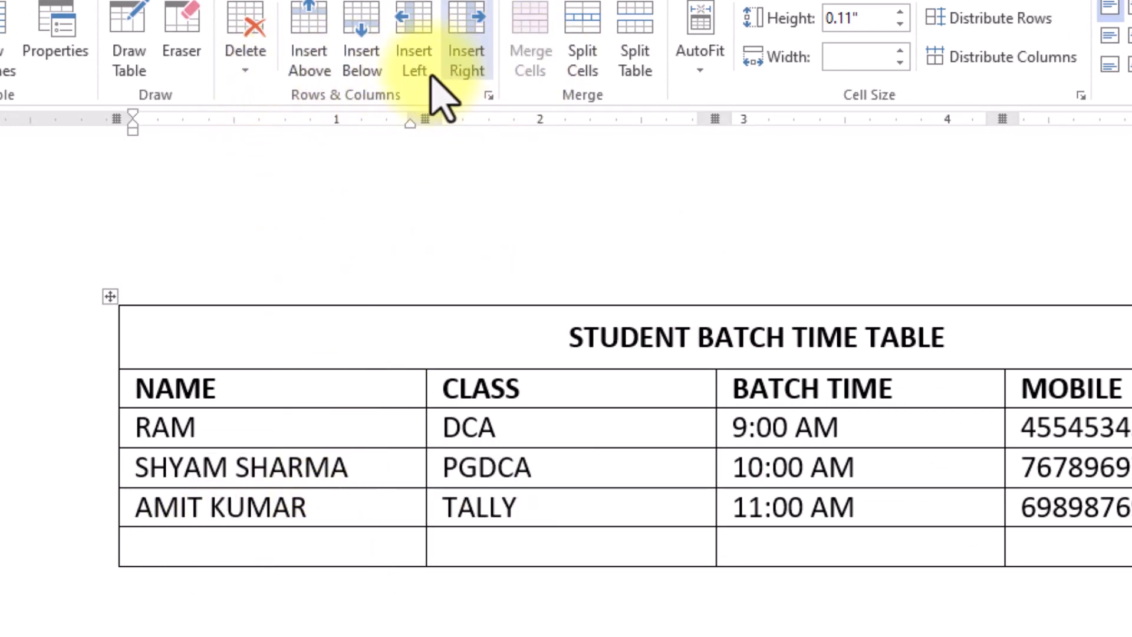
pyautogui.click(245, 66)
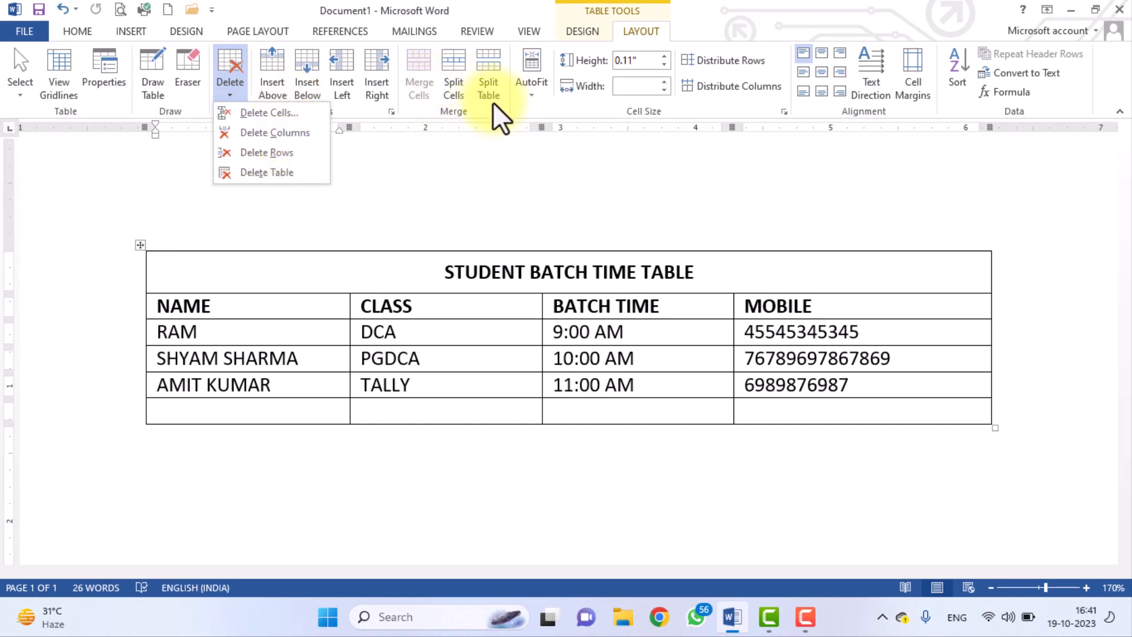
pyautogui.click(310, 360)
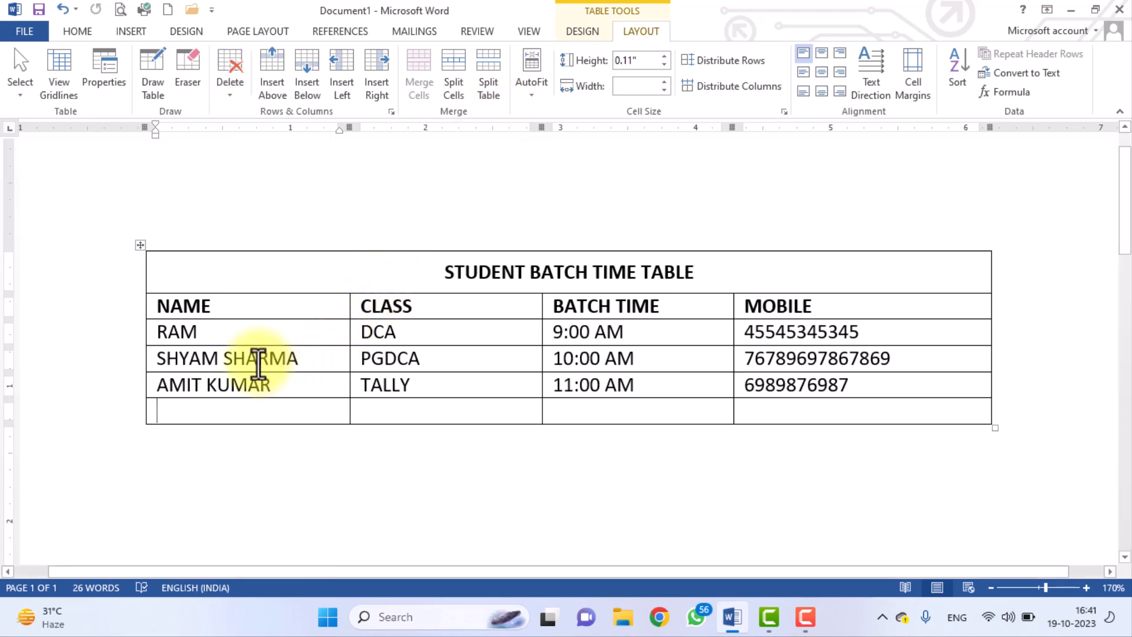
pyautogui.click(244, 359)
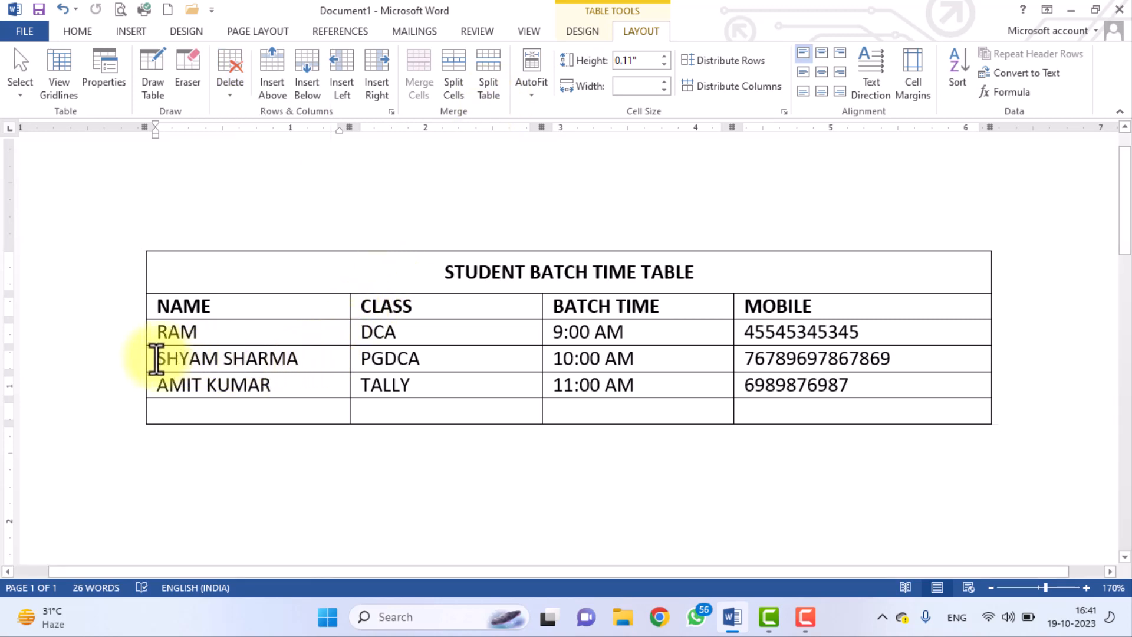
pyautogui.moveTo(156, 359); pyautogui.dragTo(849, 407)
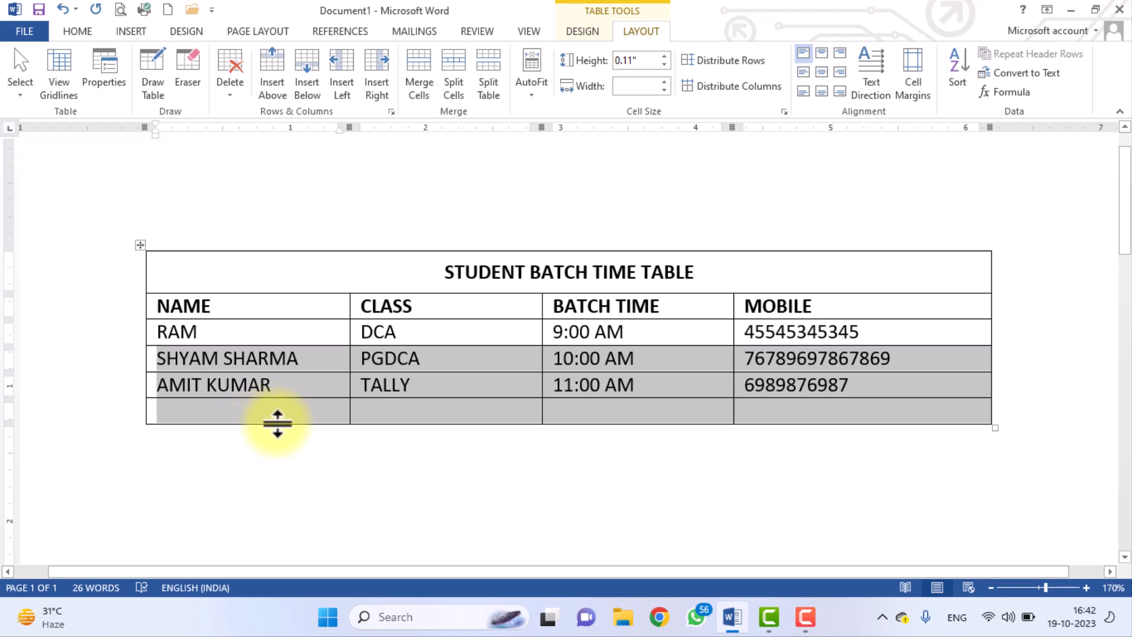
pyautogui.hotkey('ctrl', 'shift', 'Return')
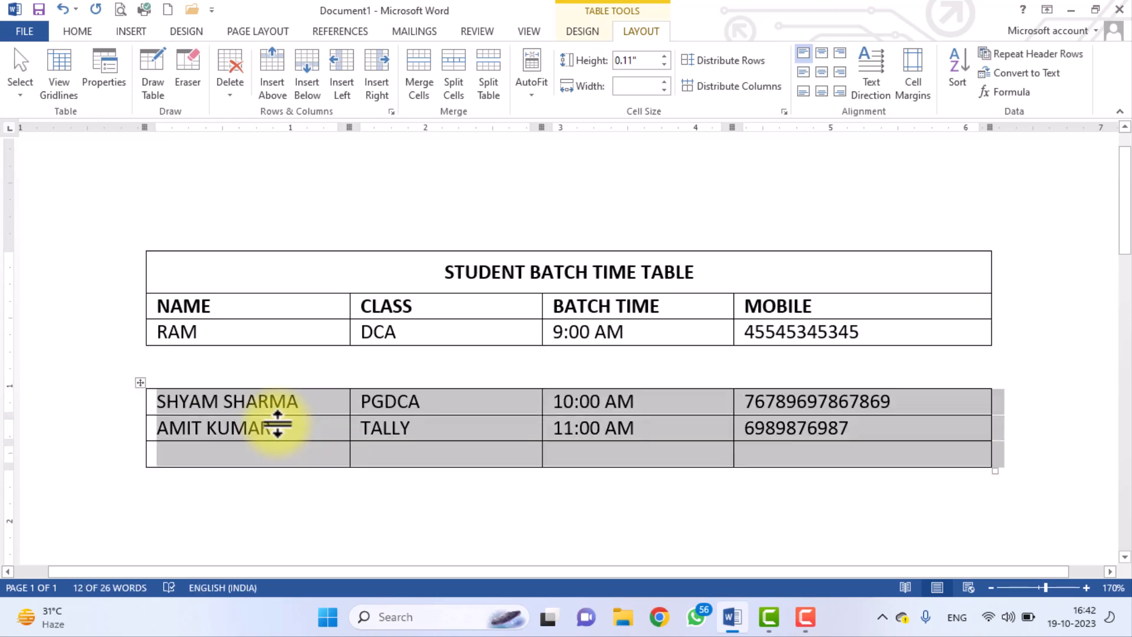
pyautogui.hotkey('alt', 'shift')
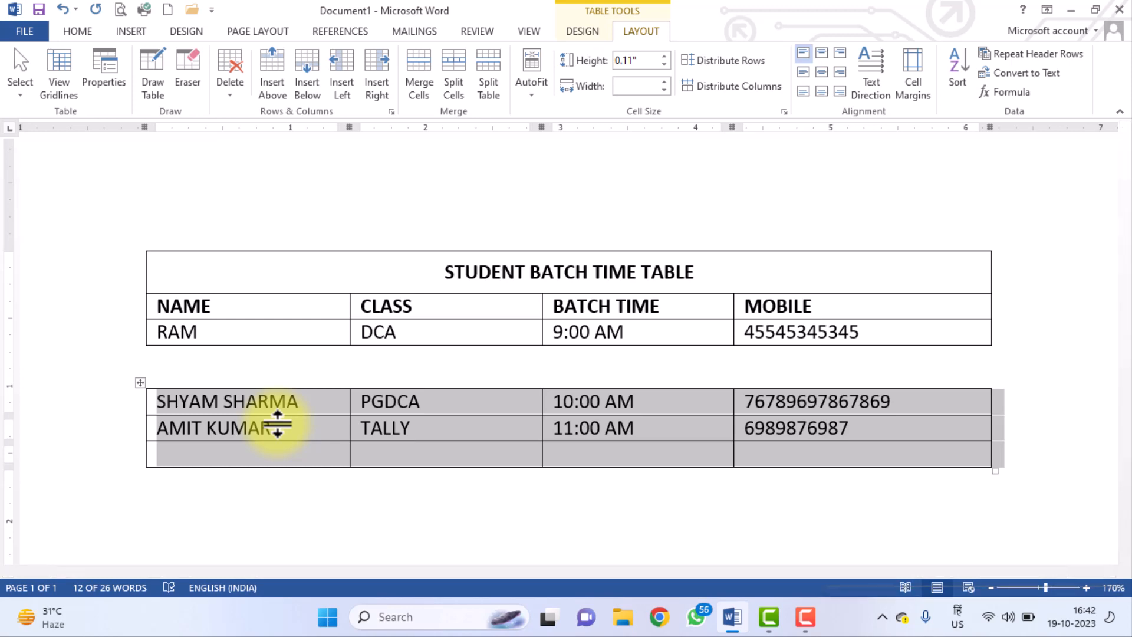
pyautogui.hotkey('ctrl', 'z')
pyautogui.press('super+space')
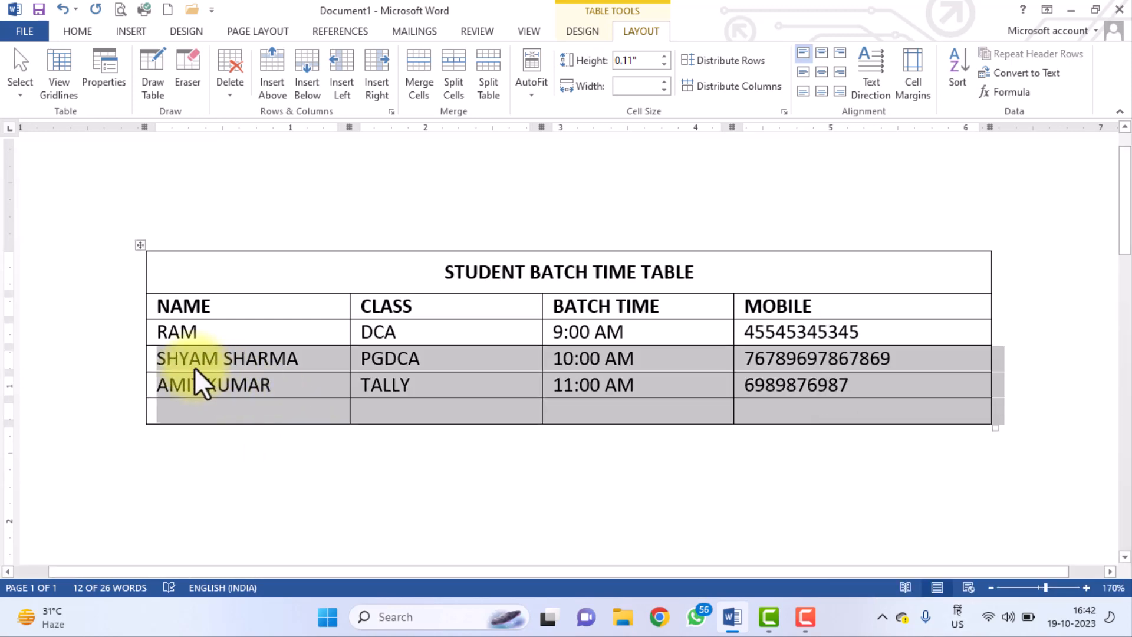
pyautogui.click(161, 367)
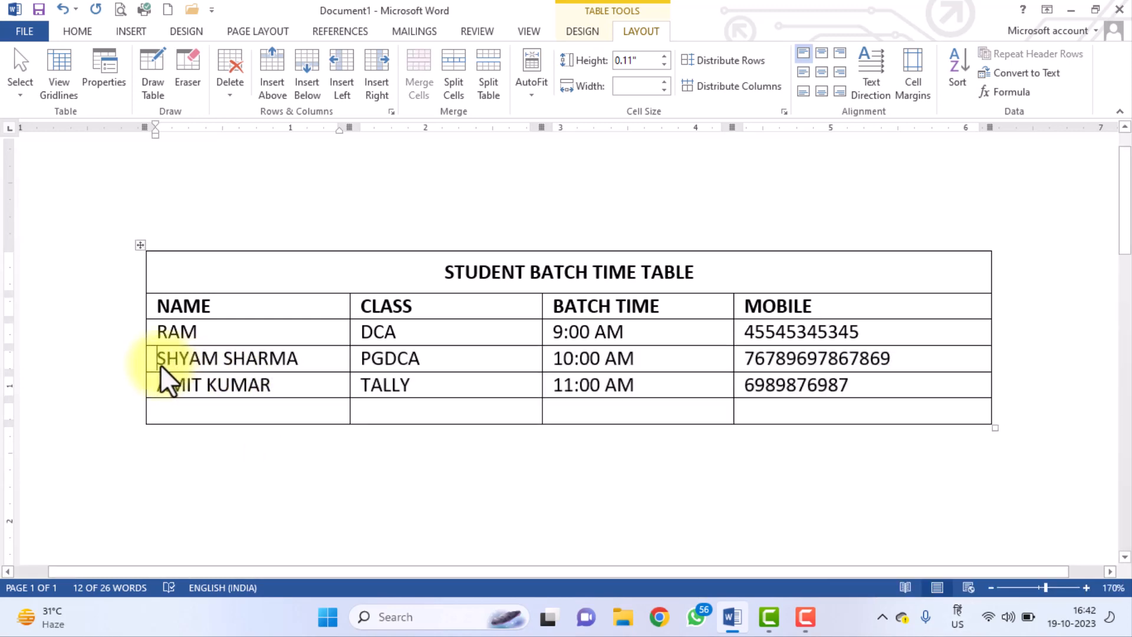
pyautogui.click(484, 90)
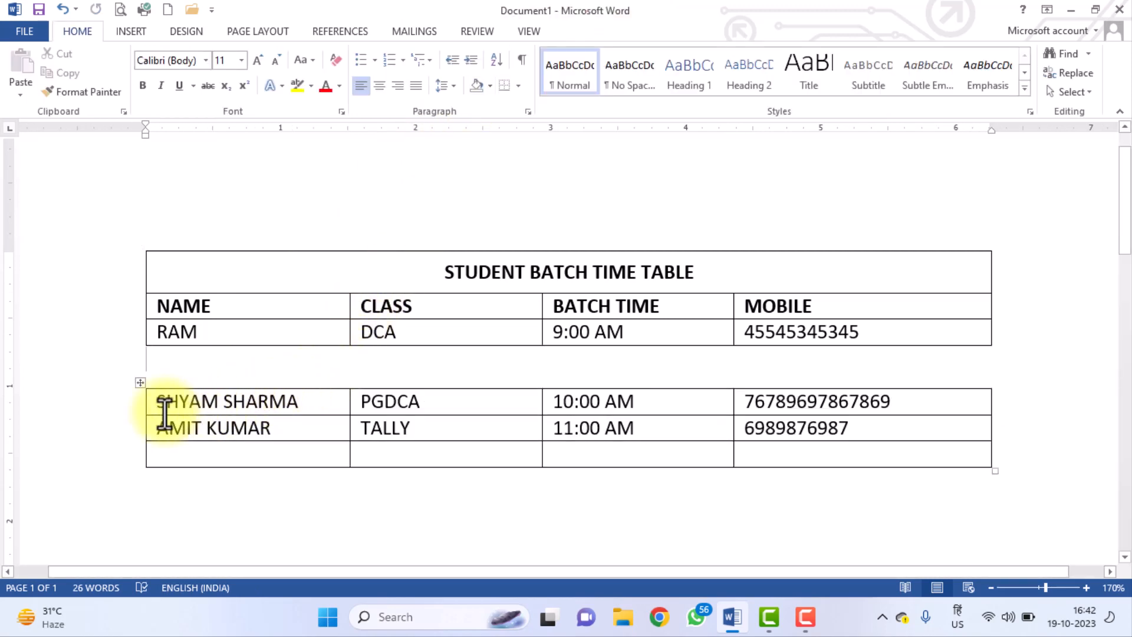
pyautogui.moveTo(149, 407); pyautogui.dragTo(786, 461)
pyautogui.hotkey('alt', 'shift', 'Up')
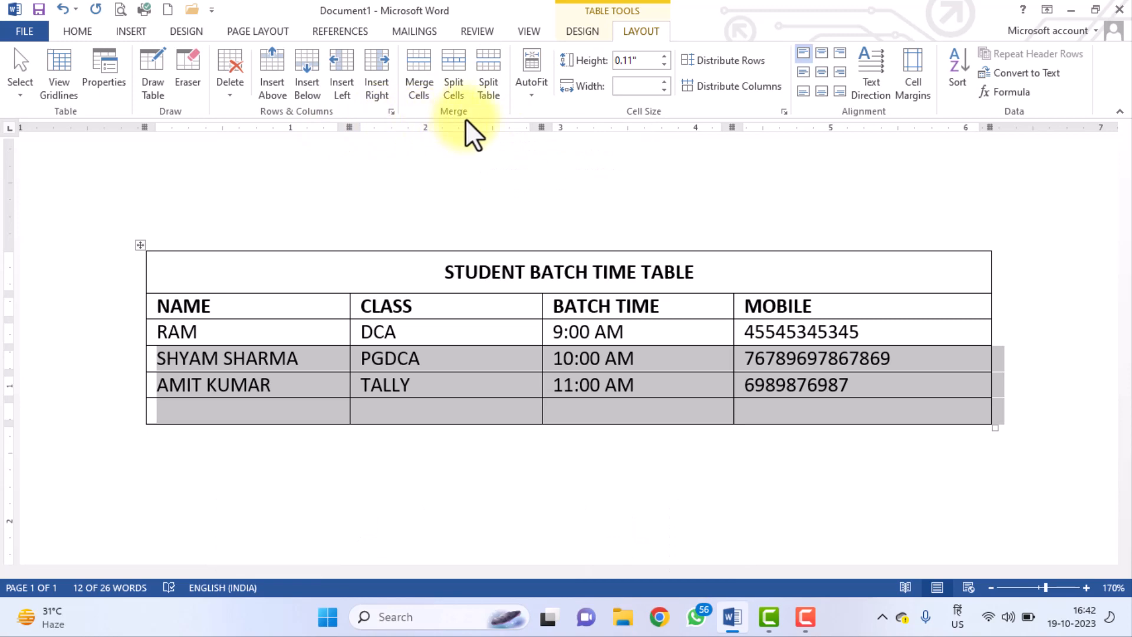
# Try AutoFit Contents, then apply AutoFit Window so the table spans the page width.
pyautogui.click(533, 97)
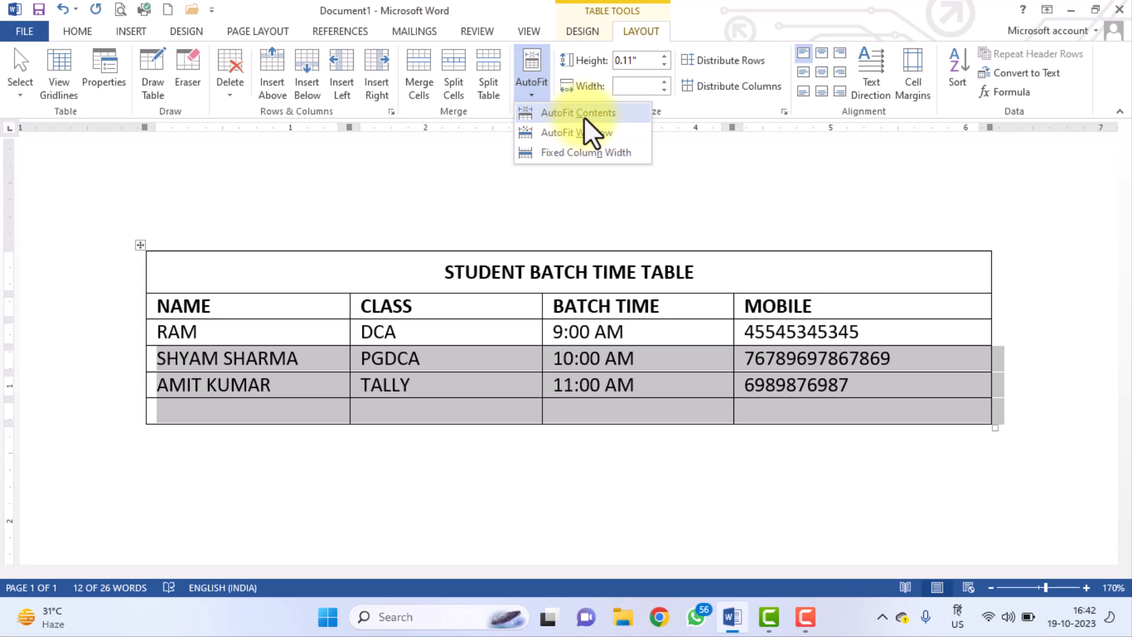
pyautogui.click(585, 120)
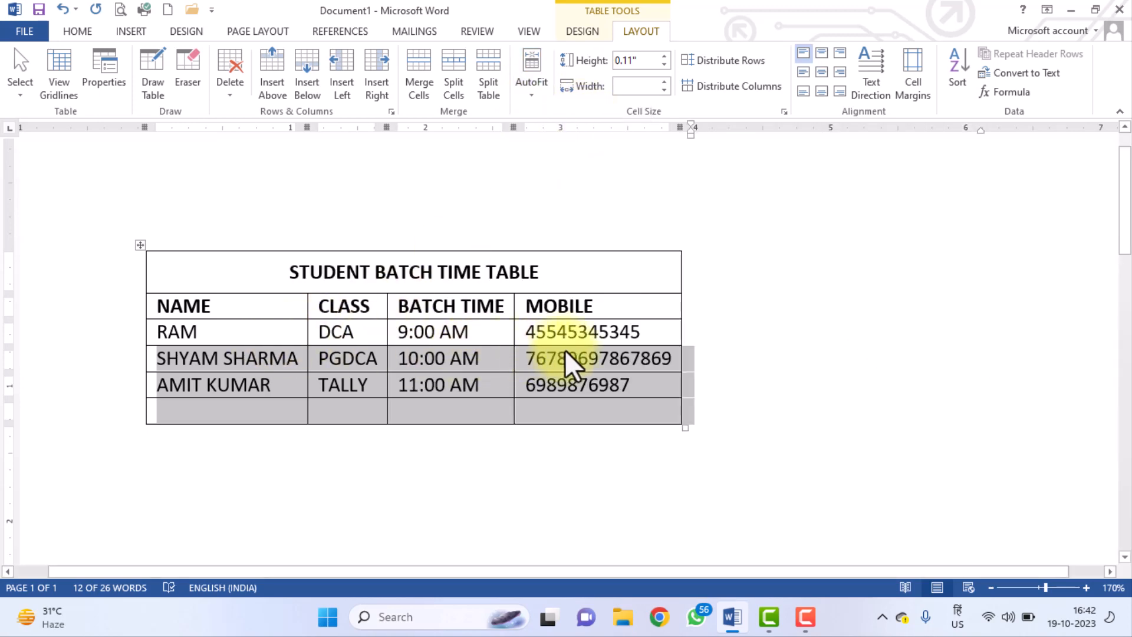
pyautogui.scroll(-1, 565, 349)
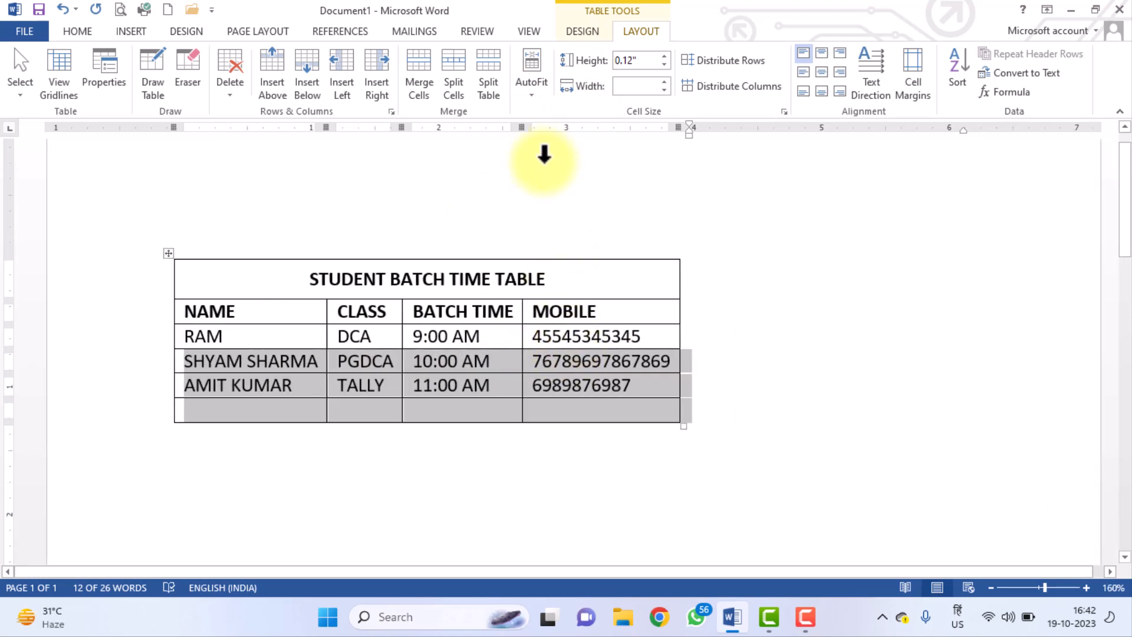
pyautogui.click(537, 88)
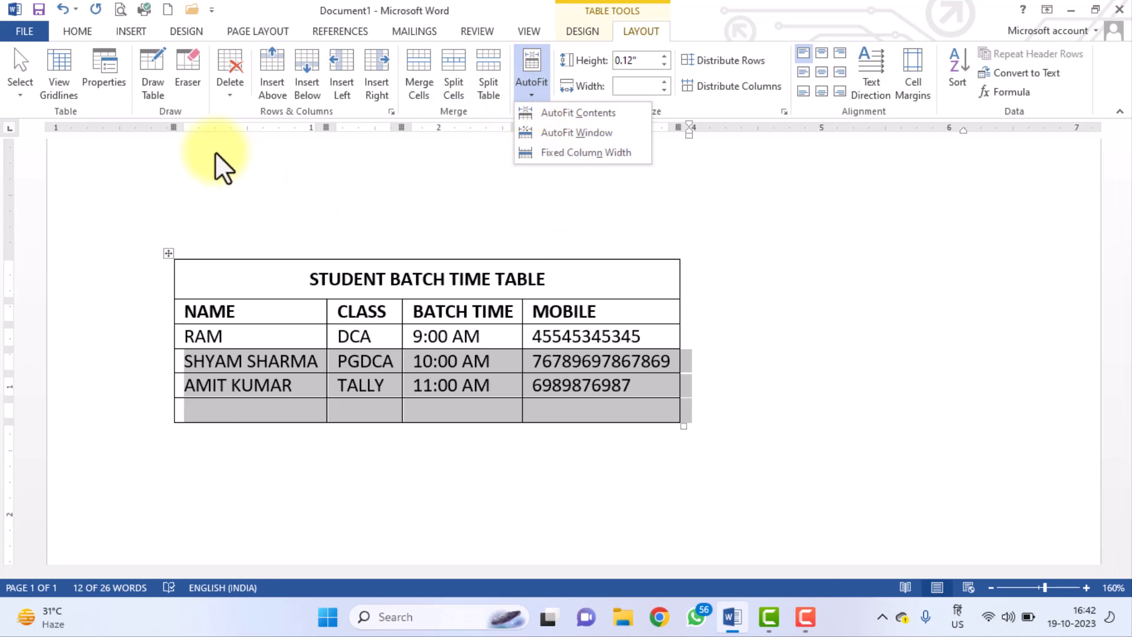
pyautogui.click(601, 139)
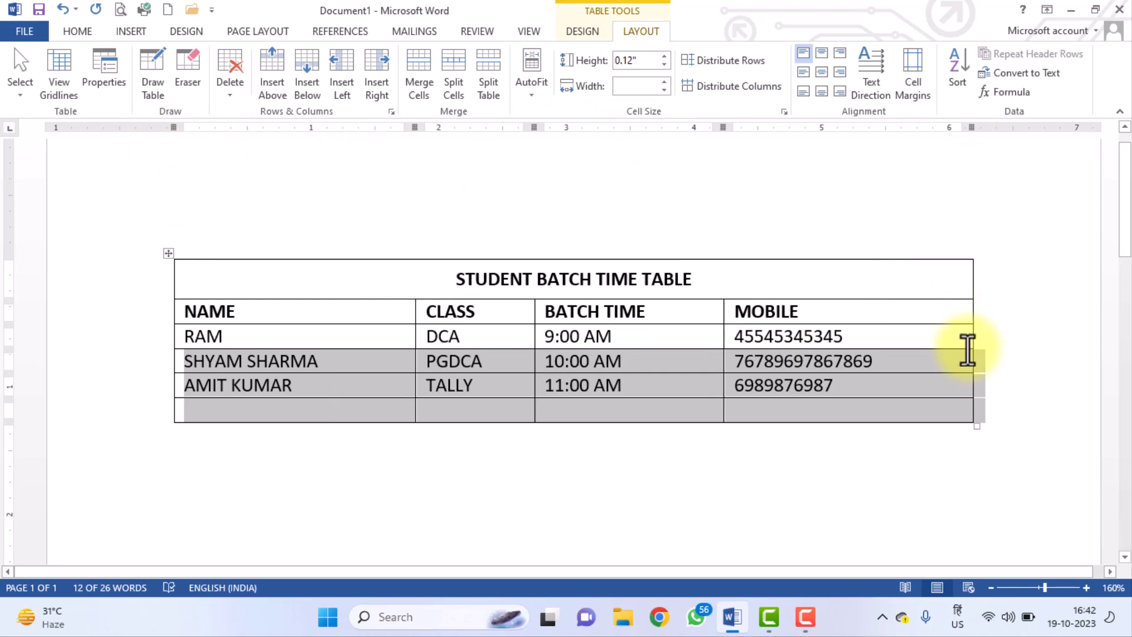
pyautogui.click(365, 361)
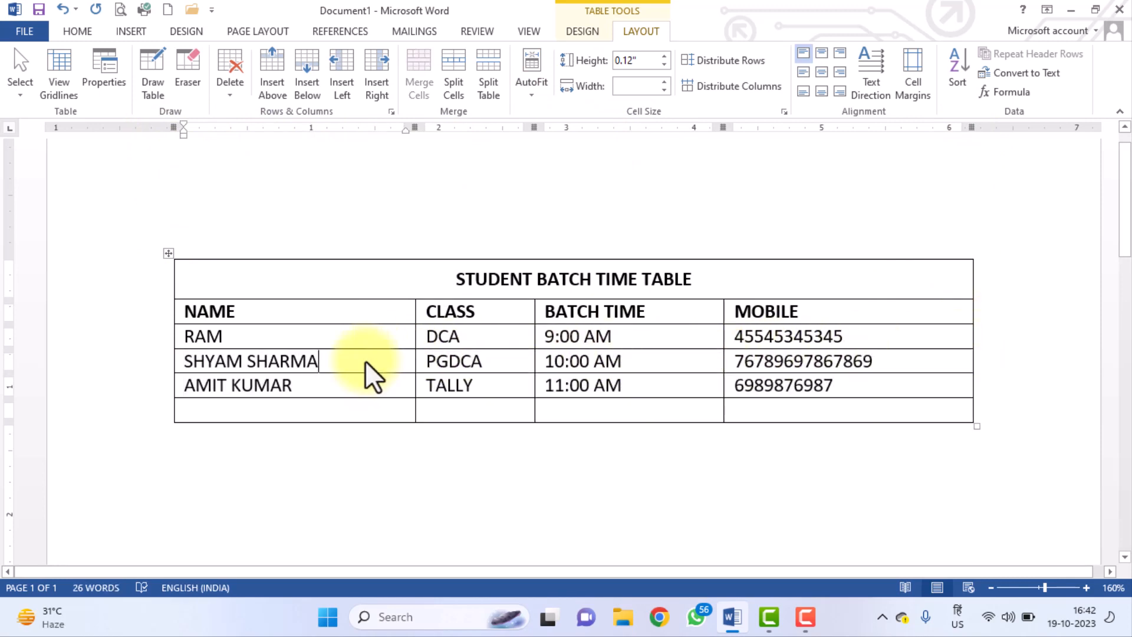
pyautogui.write('DFSDFDSFDSF')
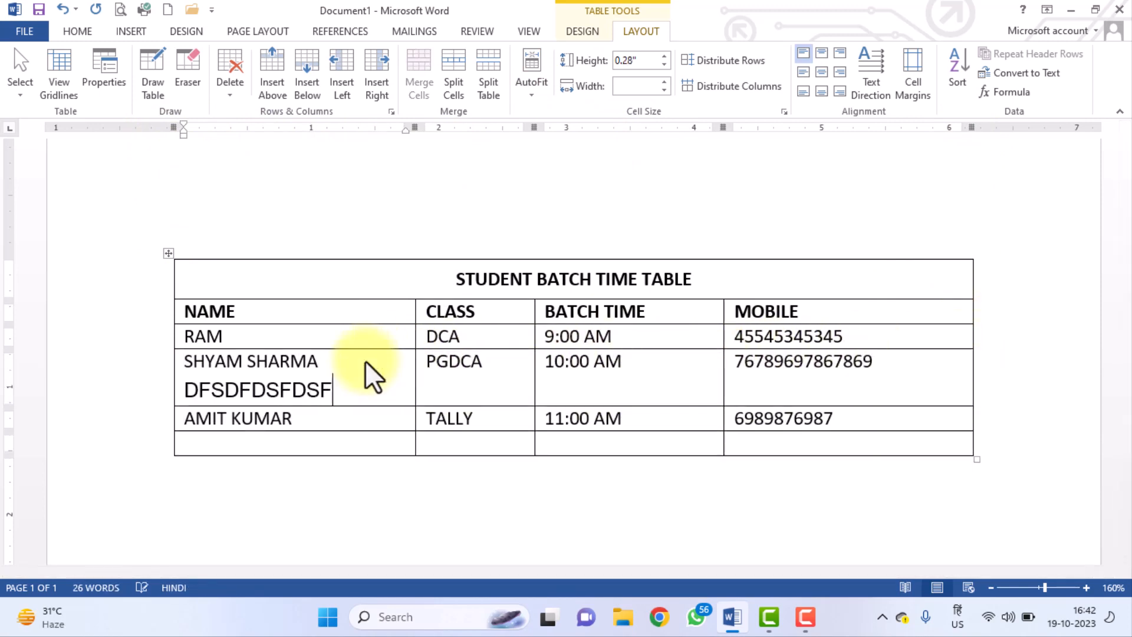
pyautogui.moveTo(333, 389); pyautogui.dragTo(182, 392)
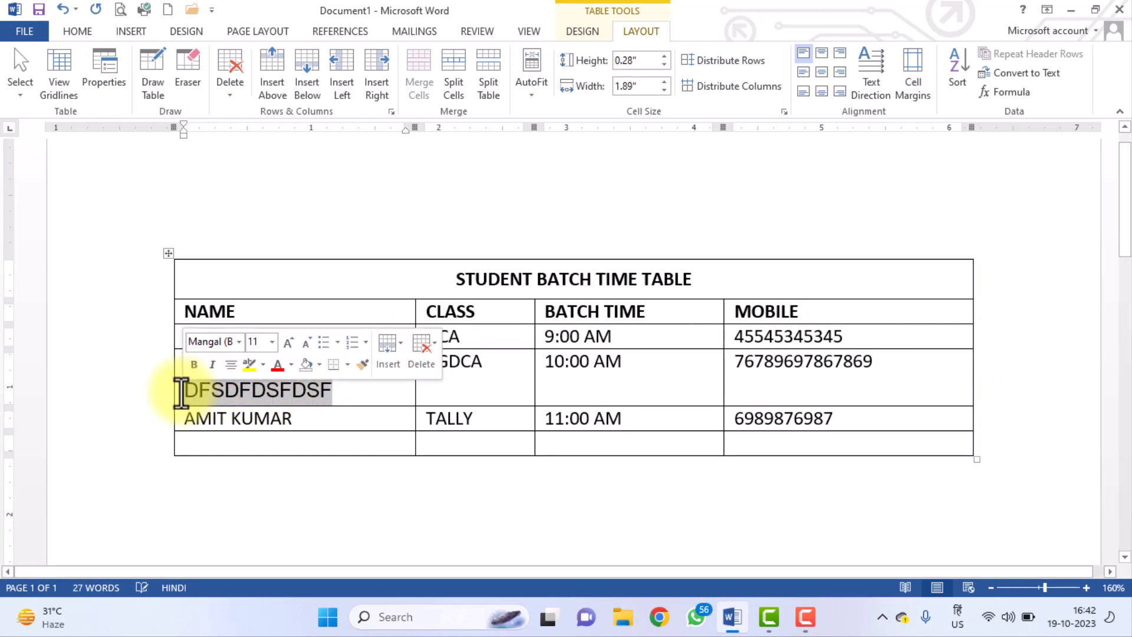
pyautogui.press('BackSpace')
pyautogui.write('DFDASFADFDS')
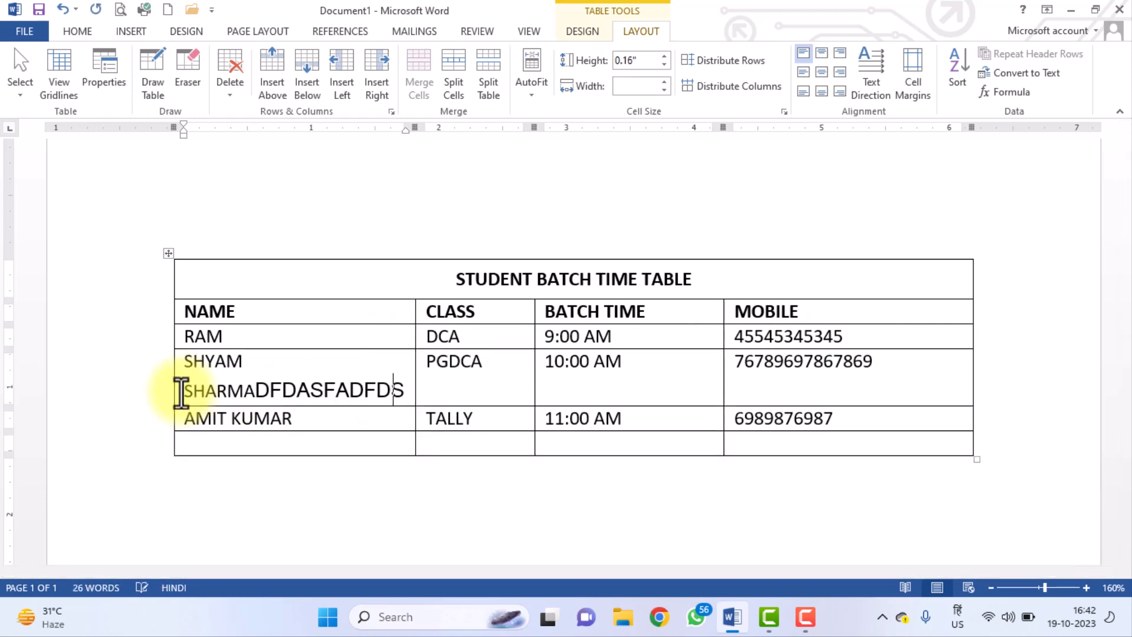
pyautogui.write('FDSFDSFDSFDFDFDSF')
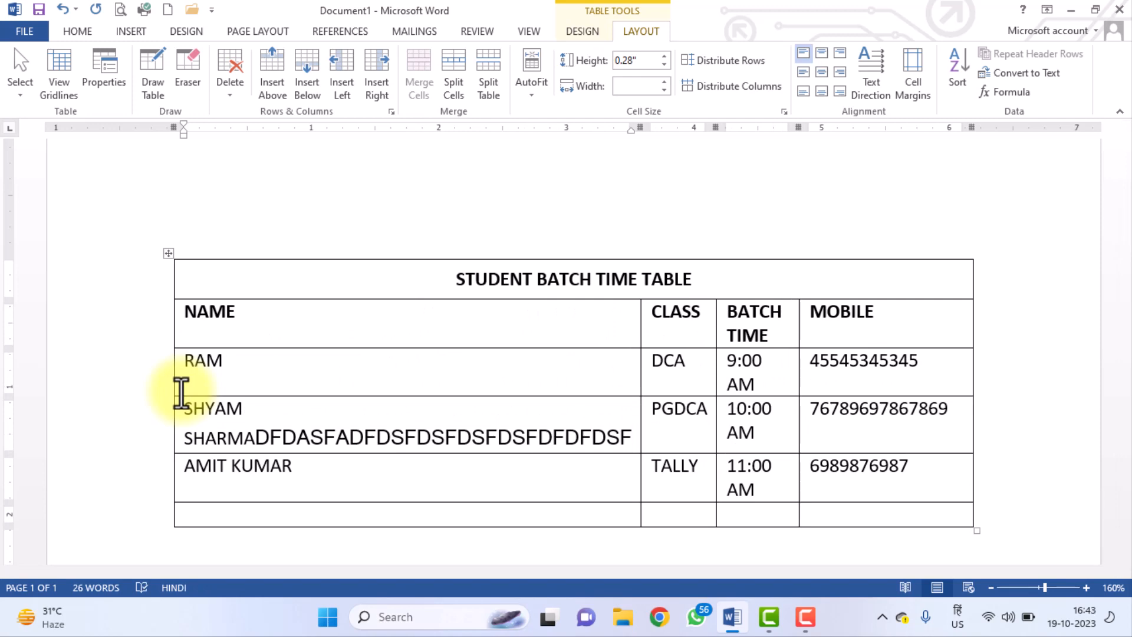
pyautogui.press('BackSpace')
pyautogui.press('BackSpace')
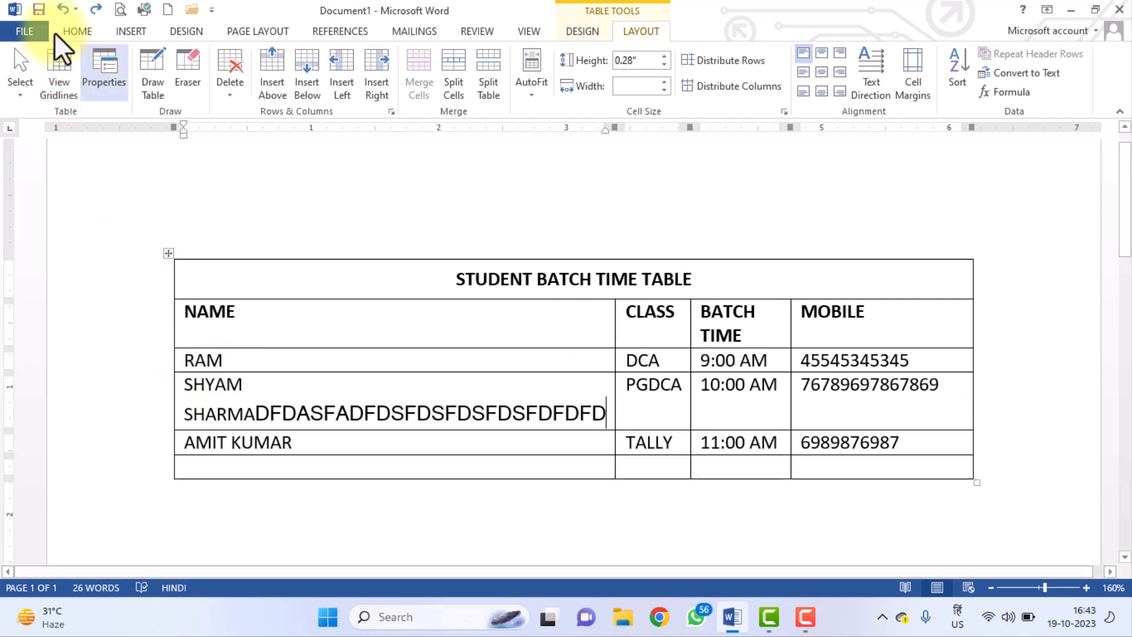
pyautogui.click(62, 8)
pyautogui.click(62, 9)
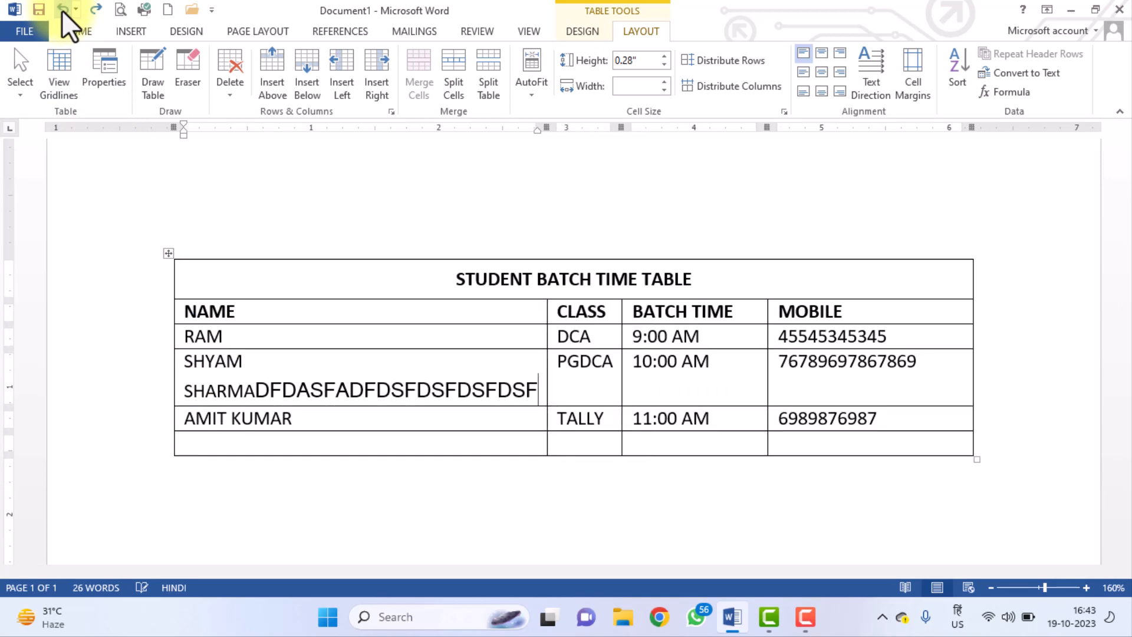
pyautogui.click(61, 9)
pyautogui.click(61, 10)
pyautogui.click(62, 10)
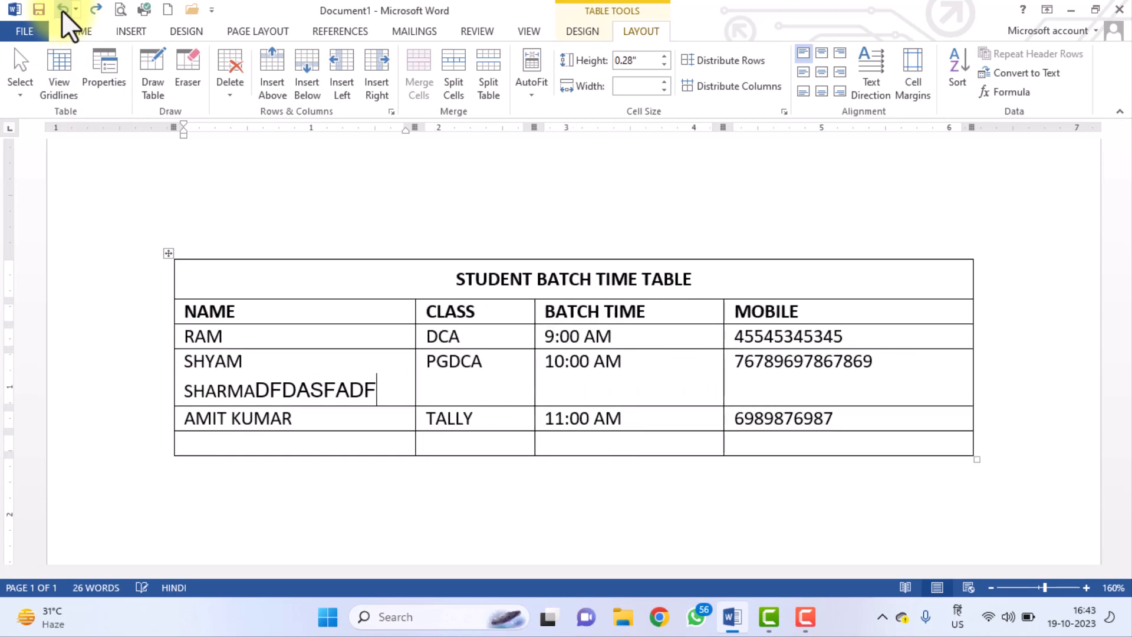
pyautogui.click(61, 10)
pyautogui.click(62, 10)
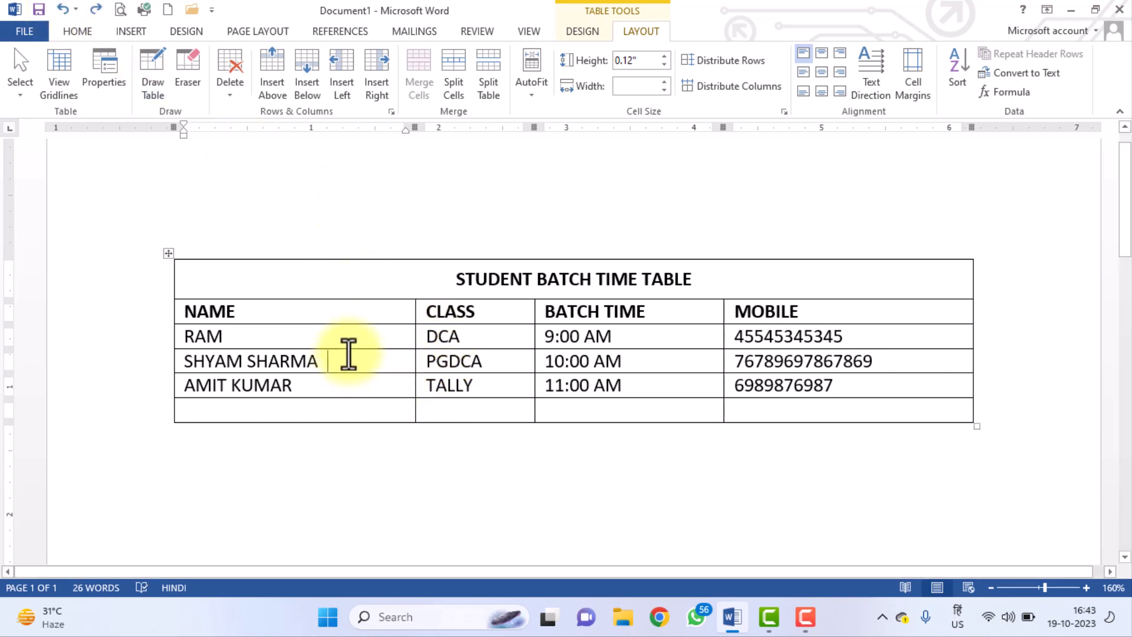
# Set AutoFit to Fixed Column Width, test with long text in the name cell, then delete it.
pyautogui.moveTo(278, 311); pyautogui.dragTo(592, 336)
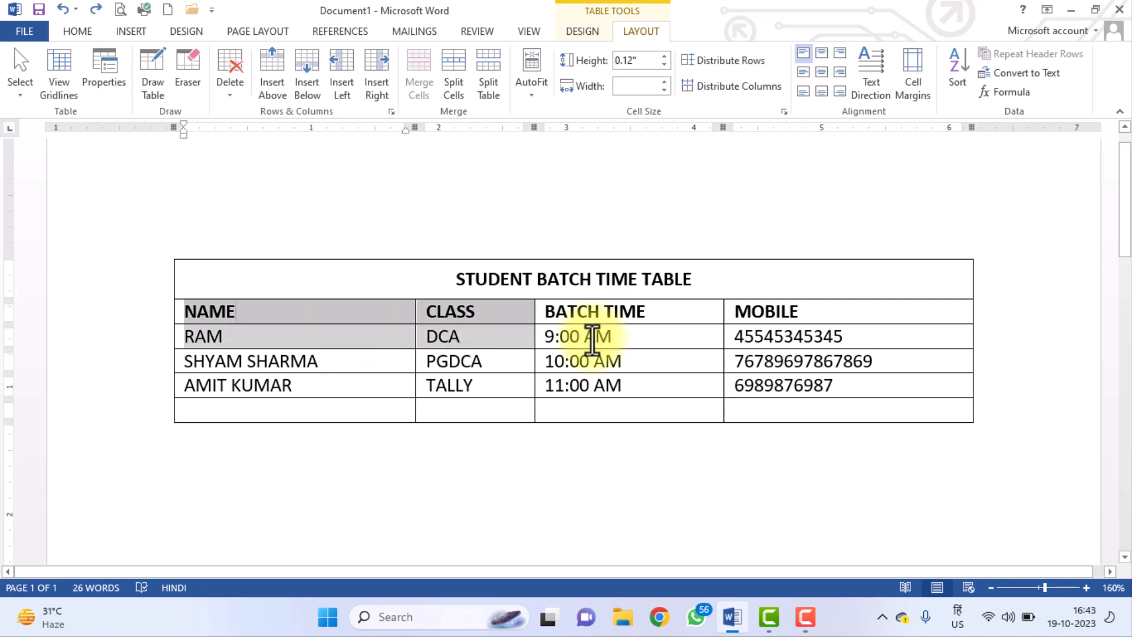
pyautogui.click(371, 366)
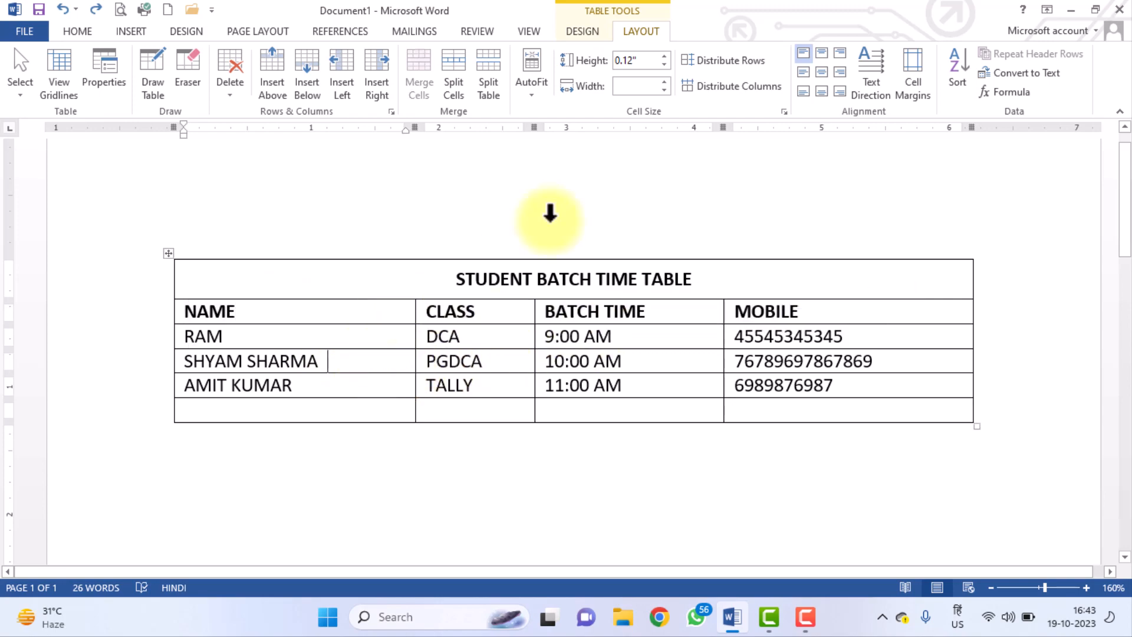
pyautogui.click(526, 96)
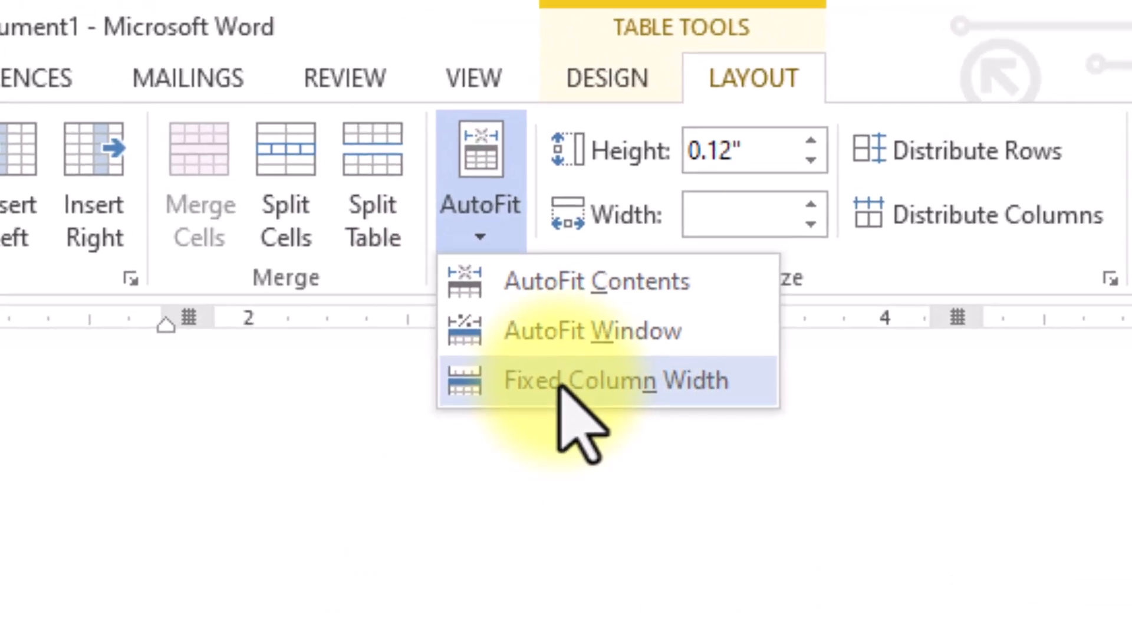
pyautogui.click(562, 322)
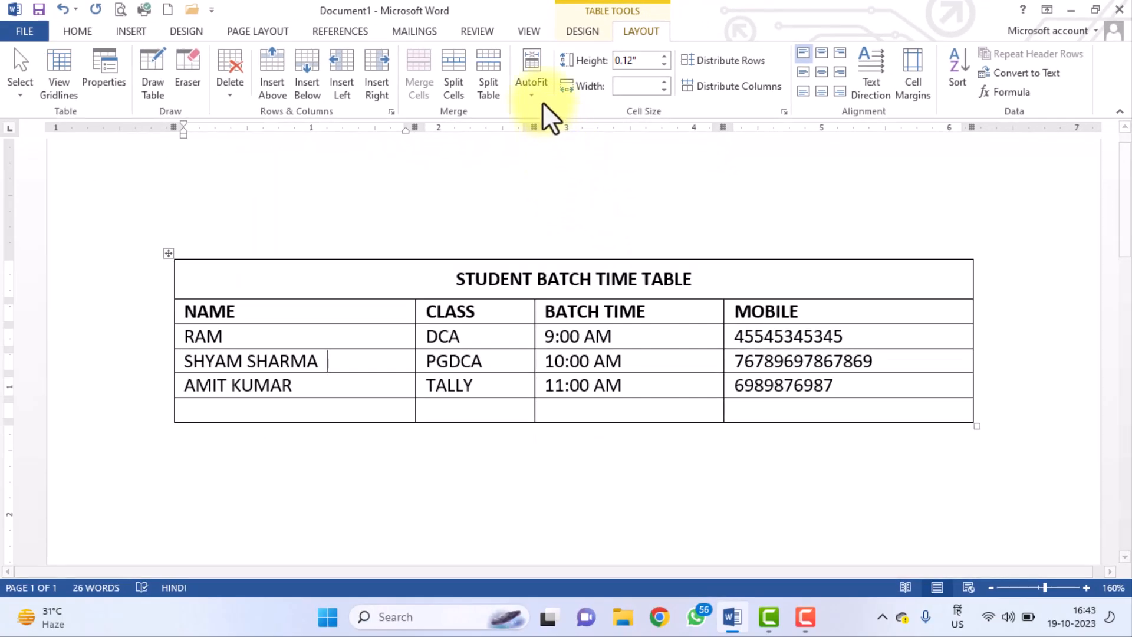
pyautogui.click(532, 88)
pyautogui.click(565, 152)
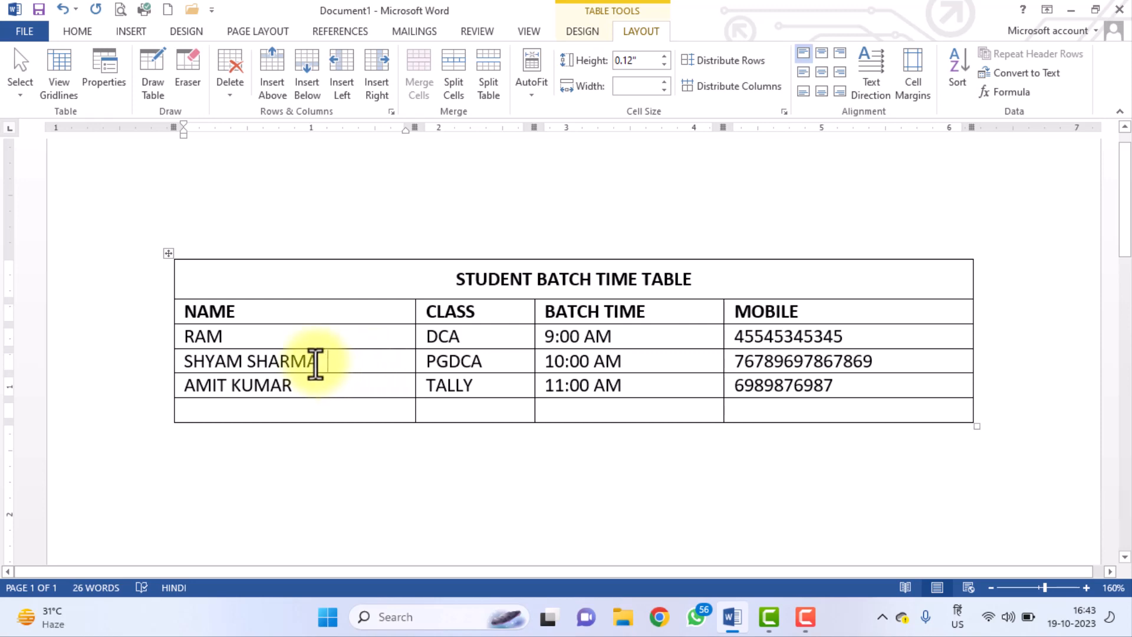
pyautogui.write('DSFDSFDSFDFDS')
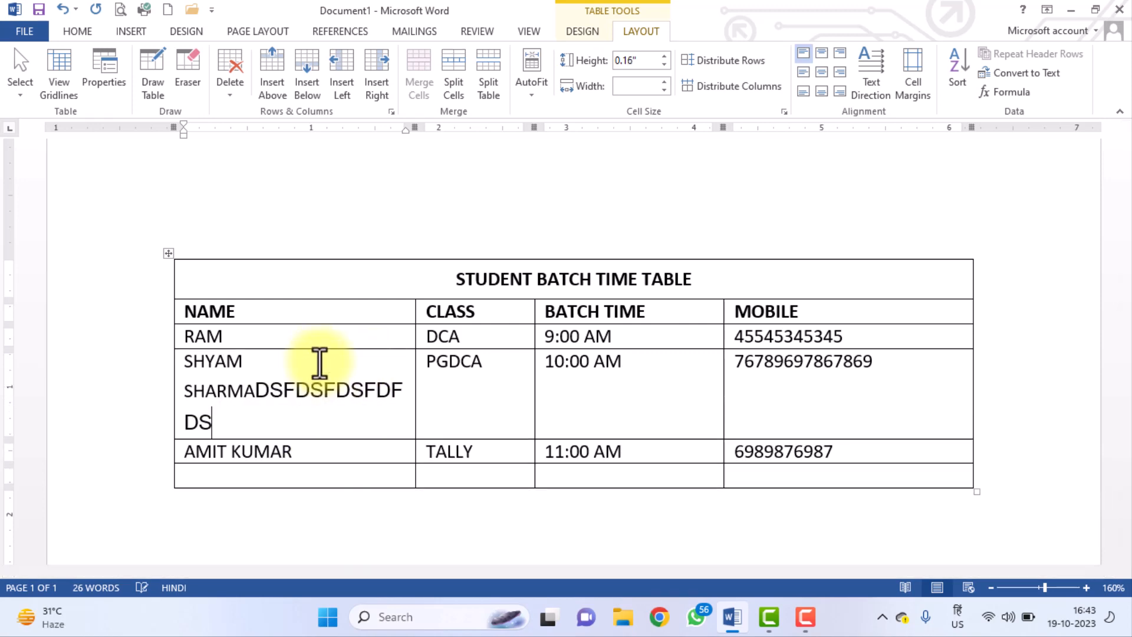
pyautogui.write('FSFDSFDFDSFDFDFDDFDFDFDFDSF')
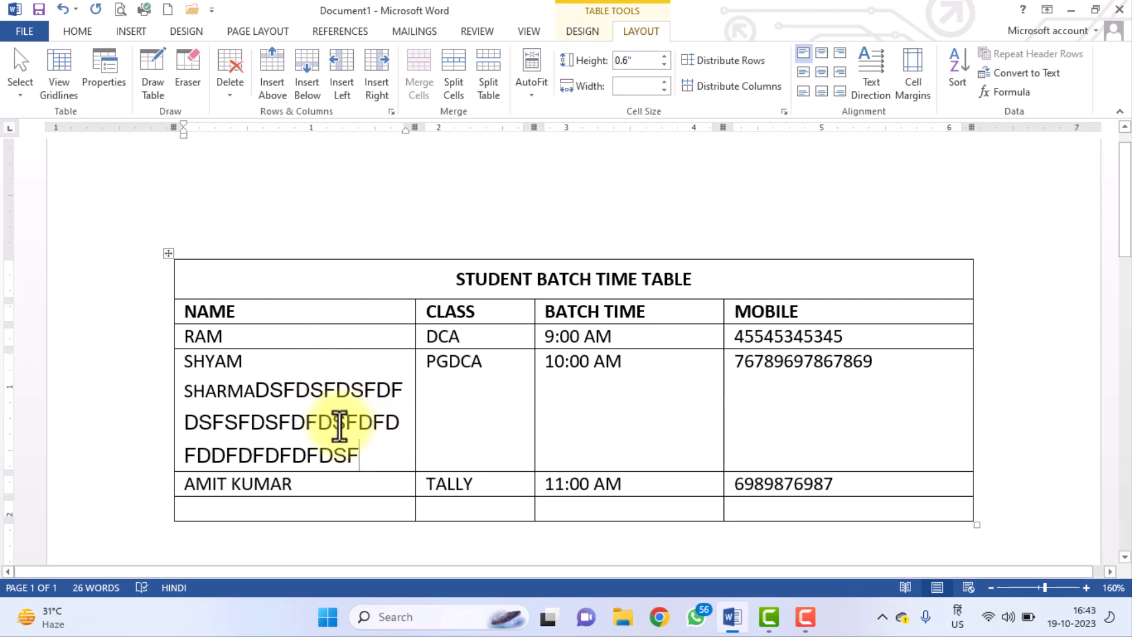
pyautogui.moveTo(255, 393); pyautogui.dragTo(373, 459)
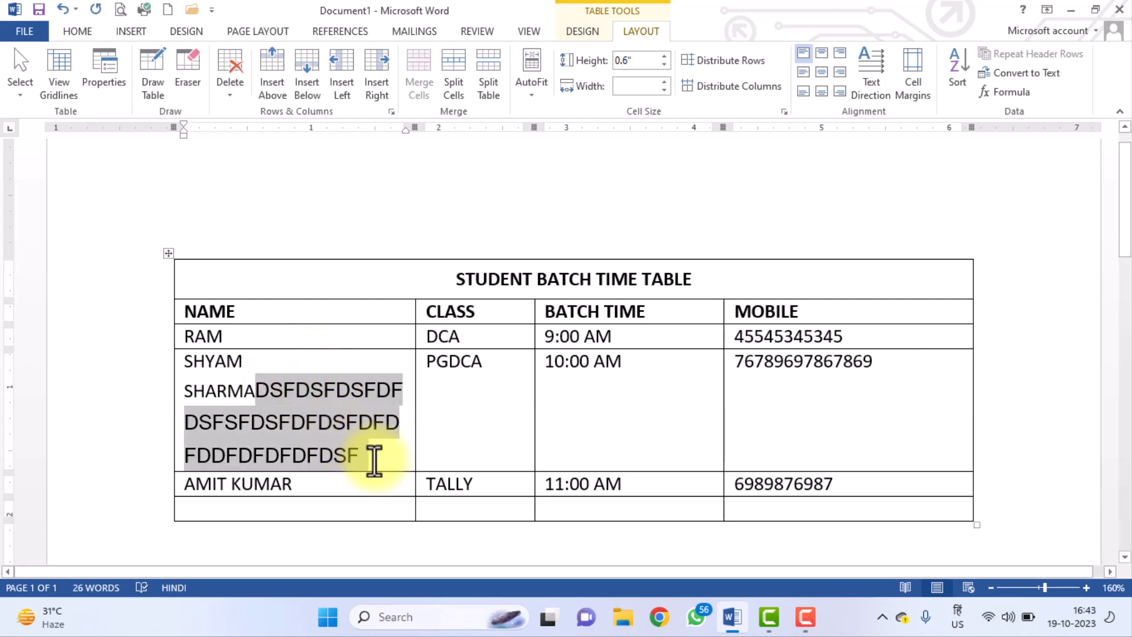
pyautogui.press('BackSpace')
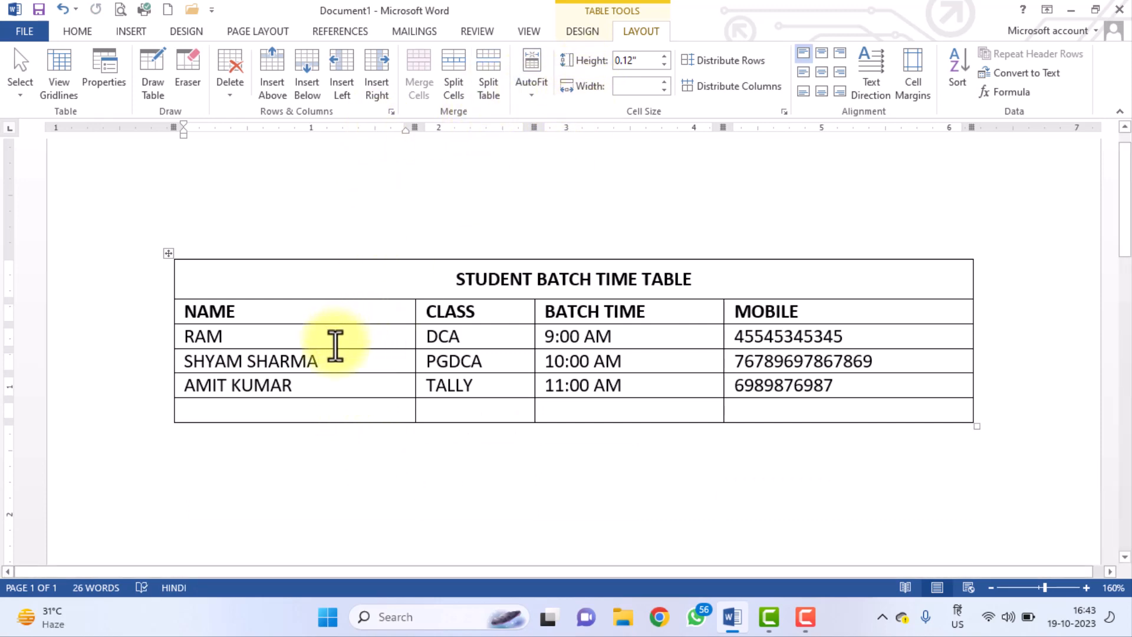
# Make the header row taller and drag the NAME/CLASS border left to widen CLASS.
pyautogui.click(345, 328)
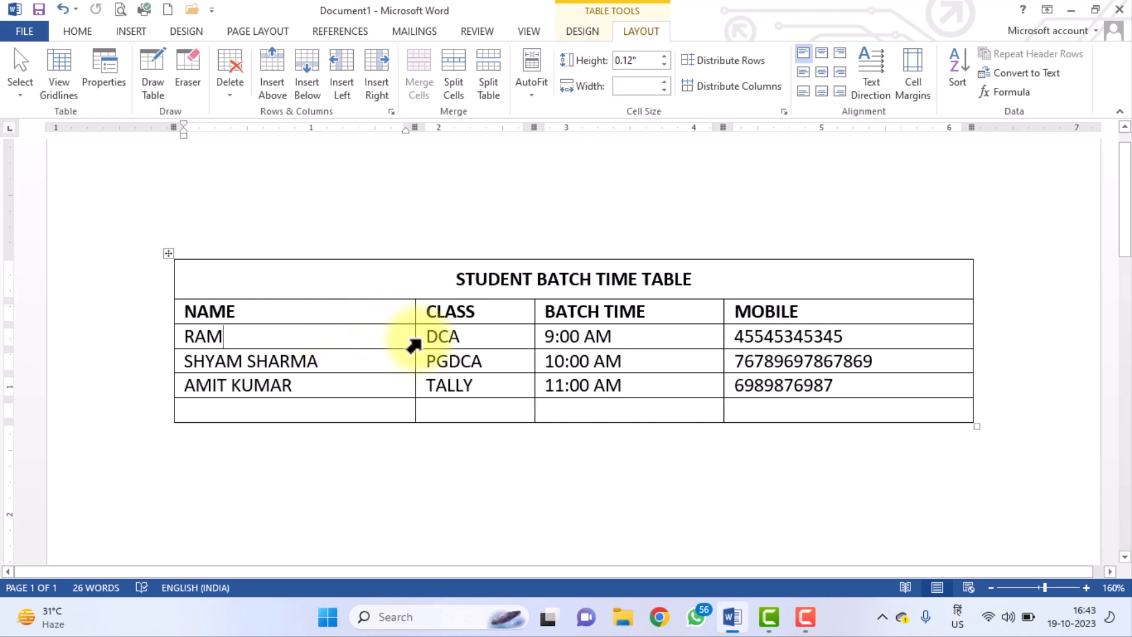
pyautogui.moveTo(415, 336); pyautogui.dragTo(413, 334)
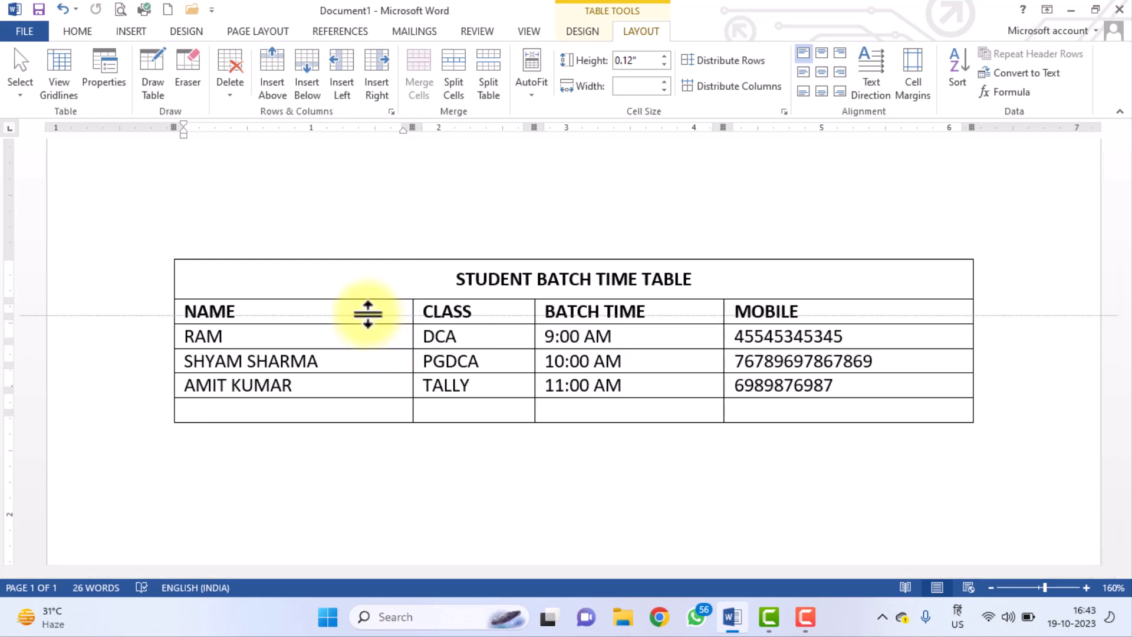
pyautogui.moveTo(369, 323)
pyautogui.mouseDown()
pyautogui.moveTo(370, 381)
pyautogui.moveTo(366, 333)
pyautogui.mouseUp()
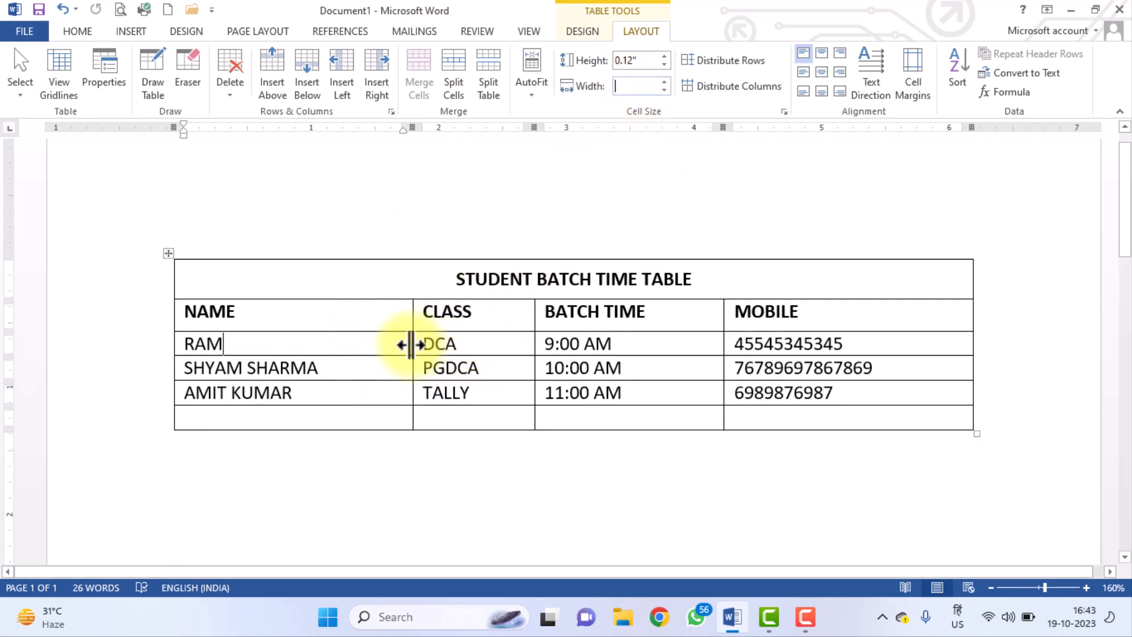
pyautogui.moveTo(411, 344); pyautogui.dragTo(374, 342)
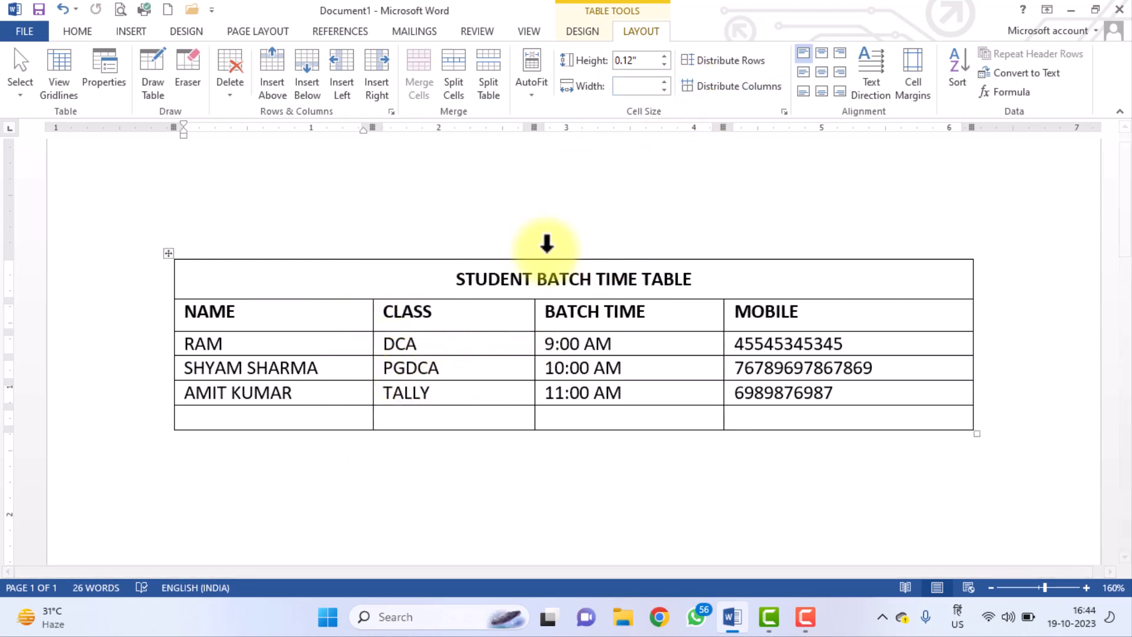
# Adjust the title cell width with the spin arrows, from 0.16 up to 1.7 inch.
pyautogui.click(467, 282)
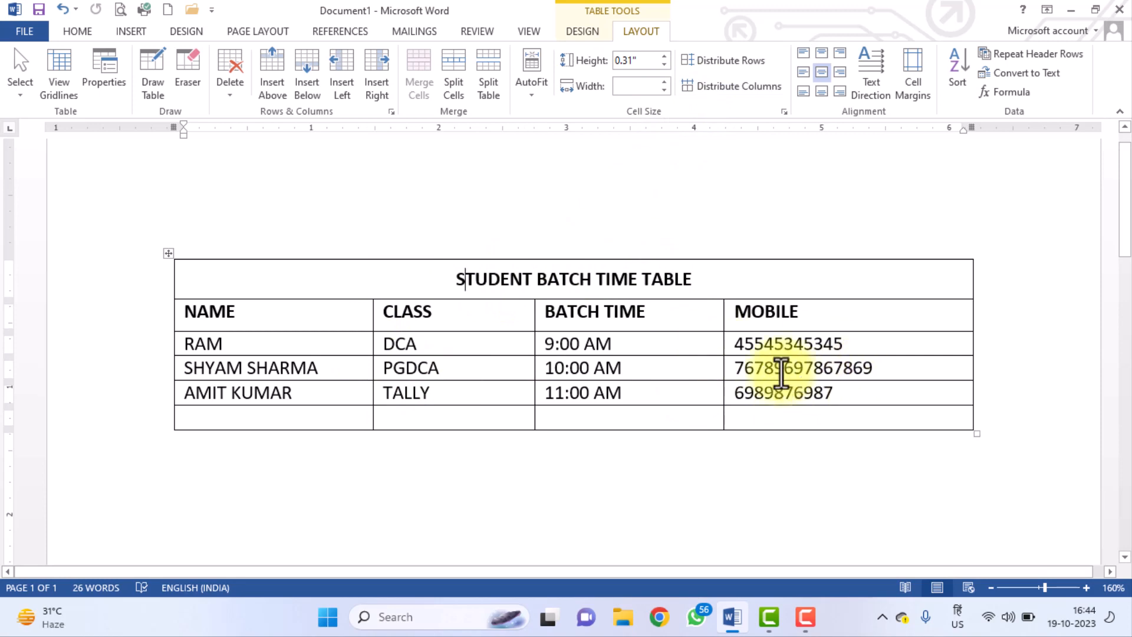
pyautogui.click(665, 89)
pyautogui.click(665, 83)
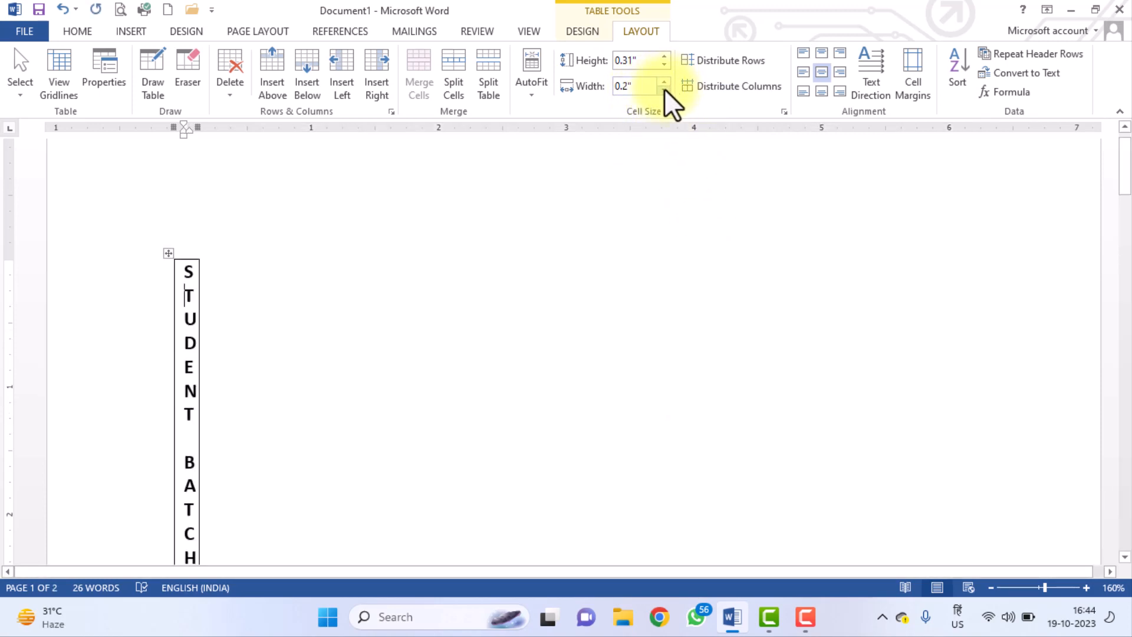
pyautogui.click(664, 89)
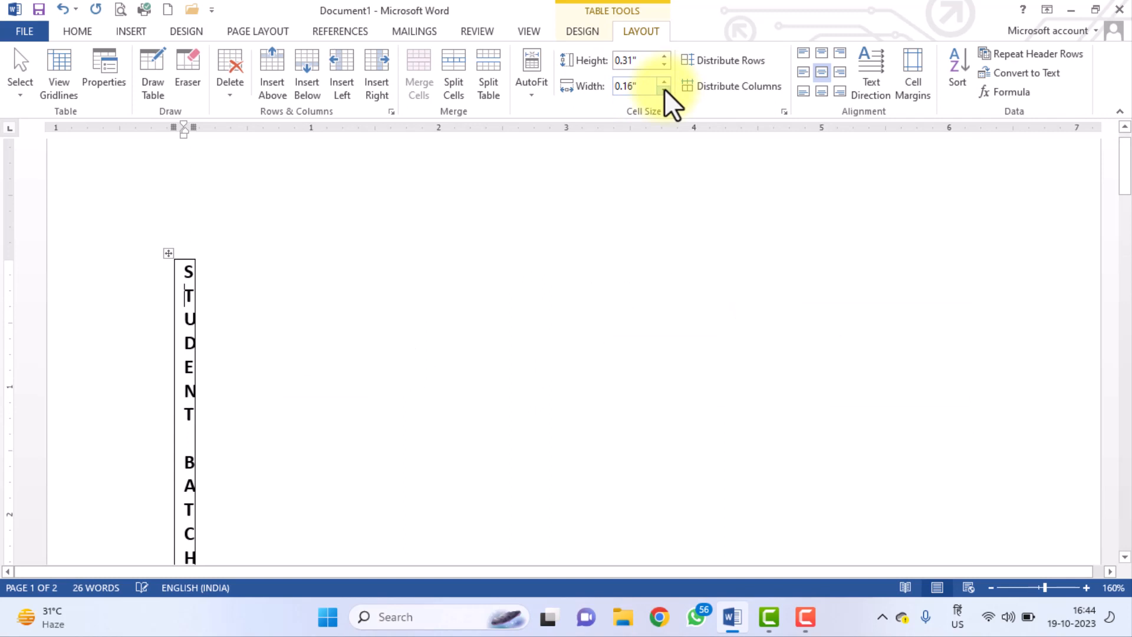
pyautogui.click(663, 82)
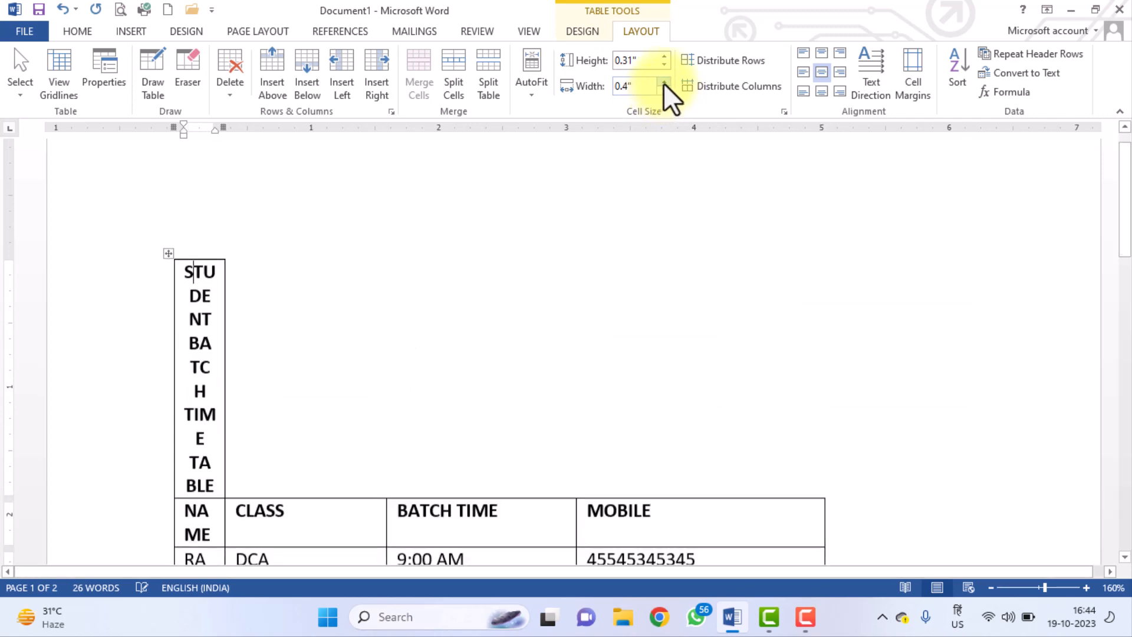
pyautogui.click(663, 82)
pyautogui.click(664, 83)
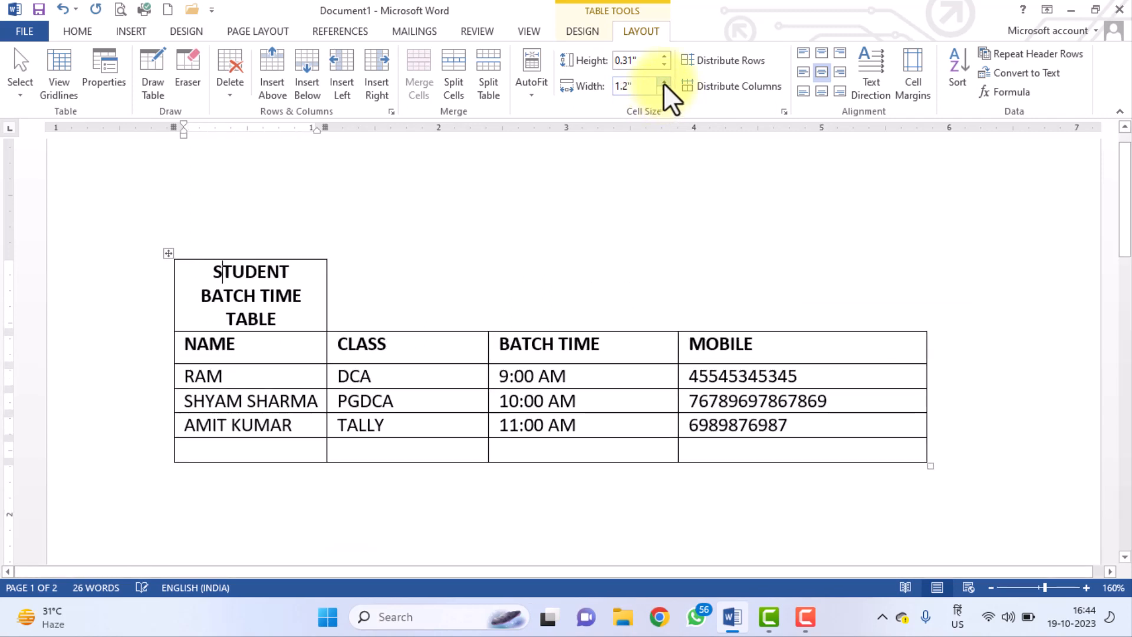
pyautogui.click(664, 82)
pyautogui.click(664, 83)
pyautogui.click(663, 82)
pyautogui.click(663, 82)
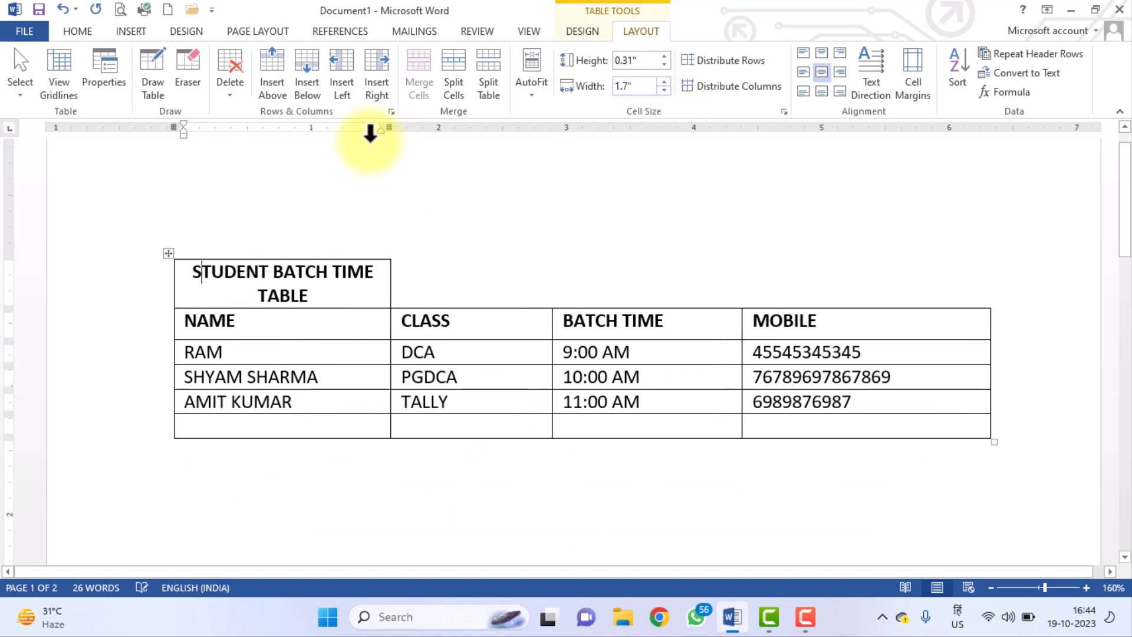
# Undo the width changes so the title again spans the full table and NAME is wide.
pyautogui.click(63, 9)
pyautogui.click(63, 12)
pyautogui.click(63, 12)
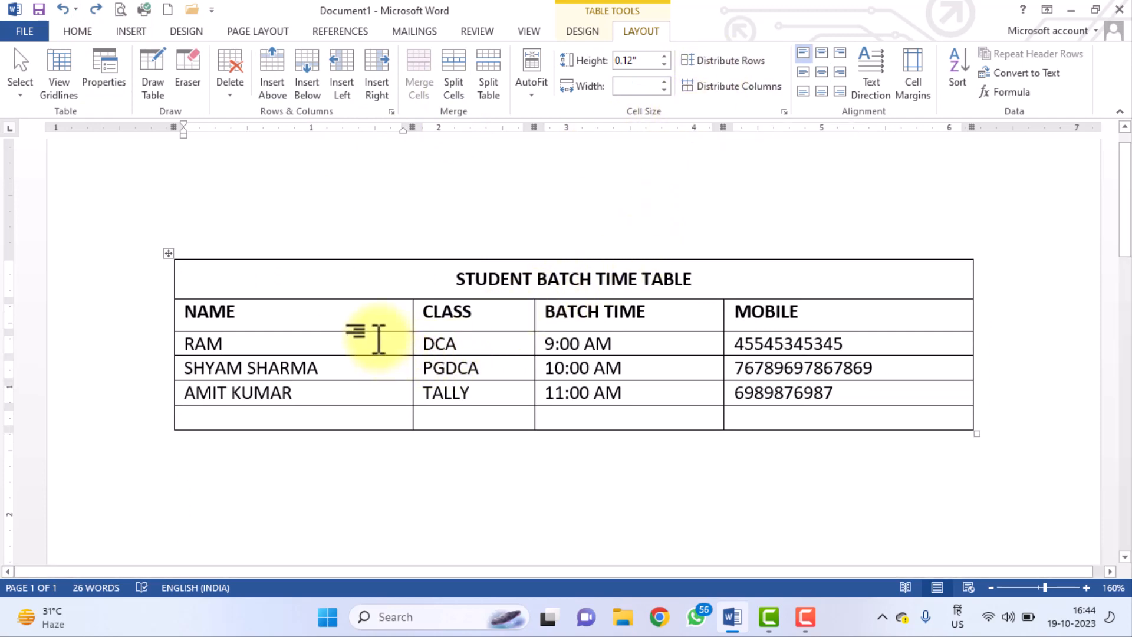
# Distribute the student table's rows evenly at 0.24" and make all four columns equal width.
pyautogui.moveTo(372, 380); pyautogui.dragTo(372, 403)
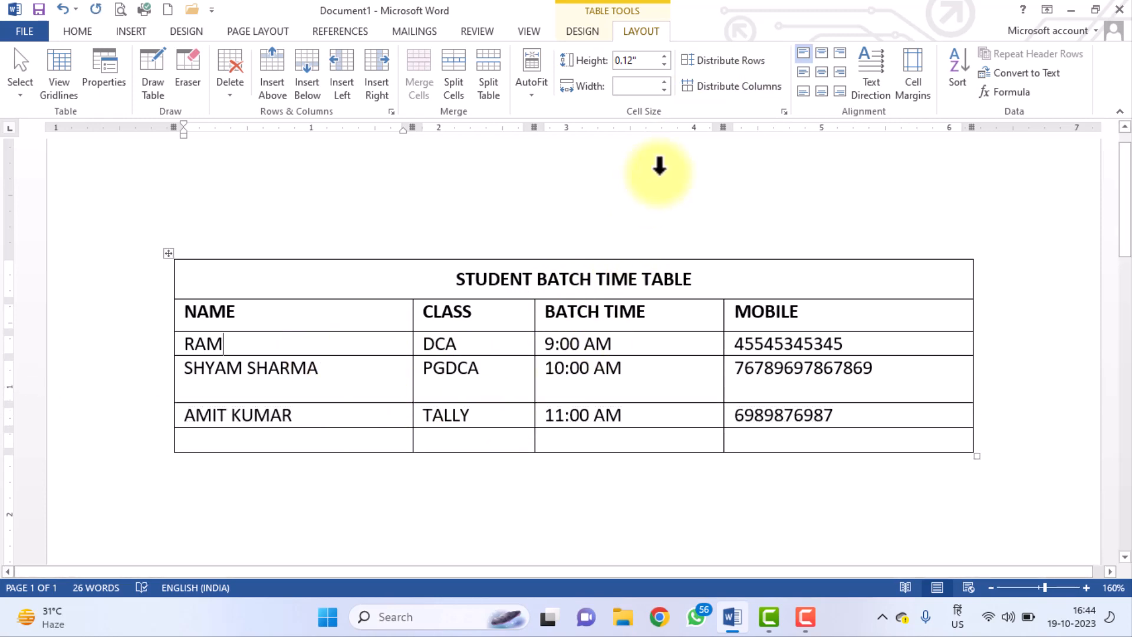
pyautogui.click(744, 60)
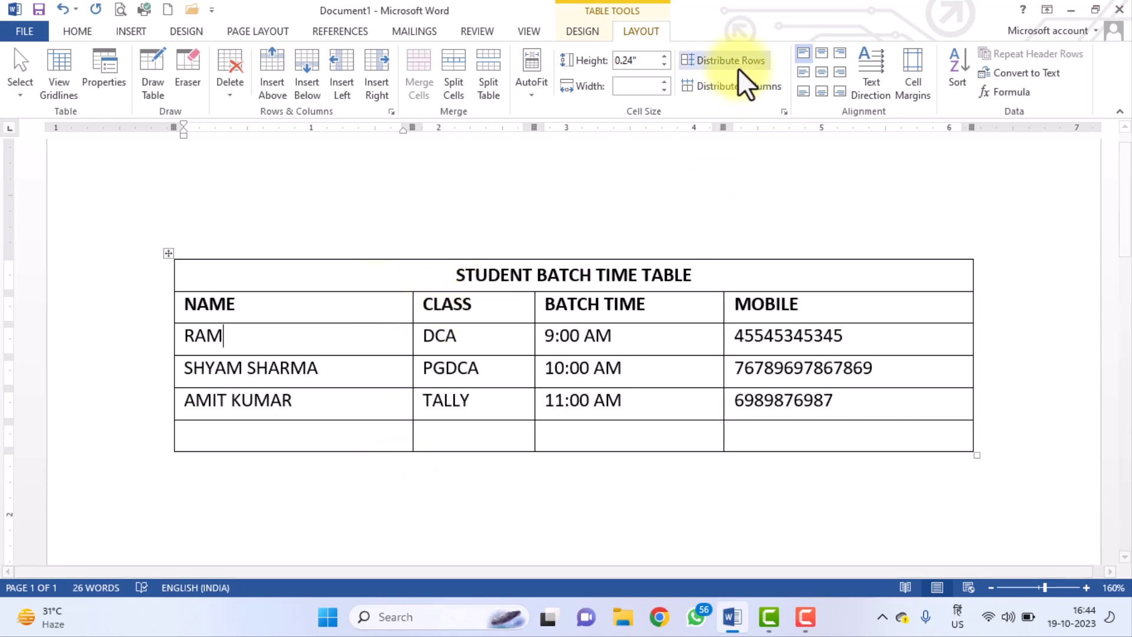
pyautogui.click(742, 84)
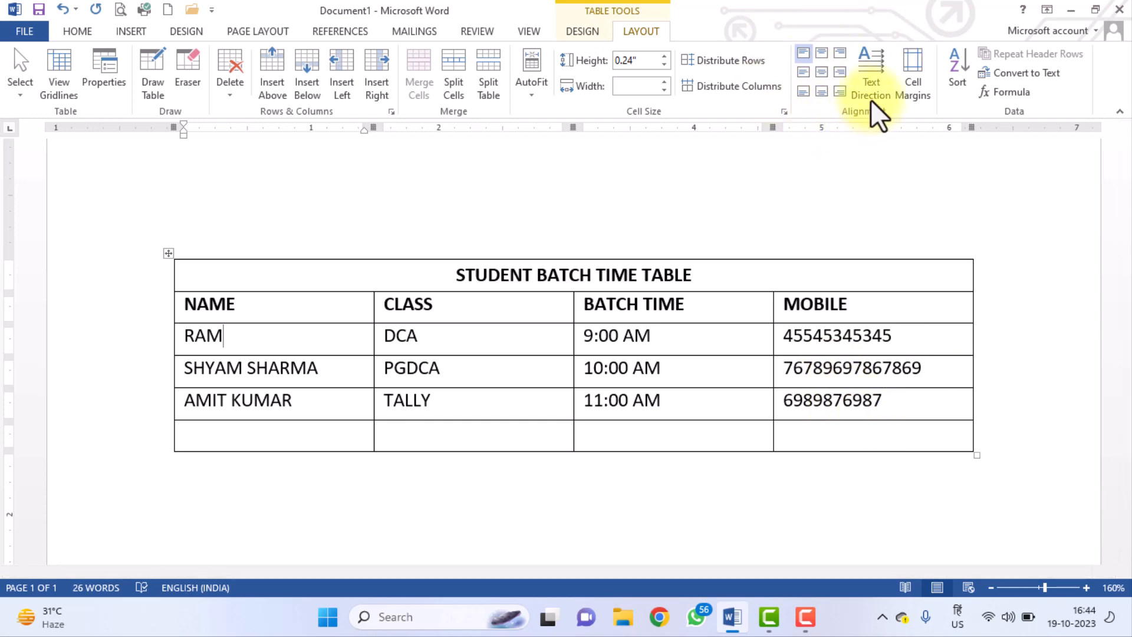
pyautogui.click(288, 313)
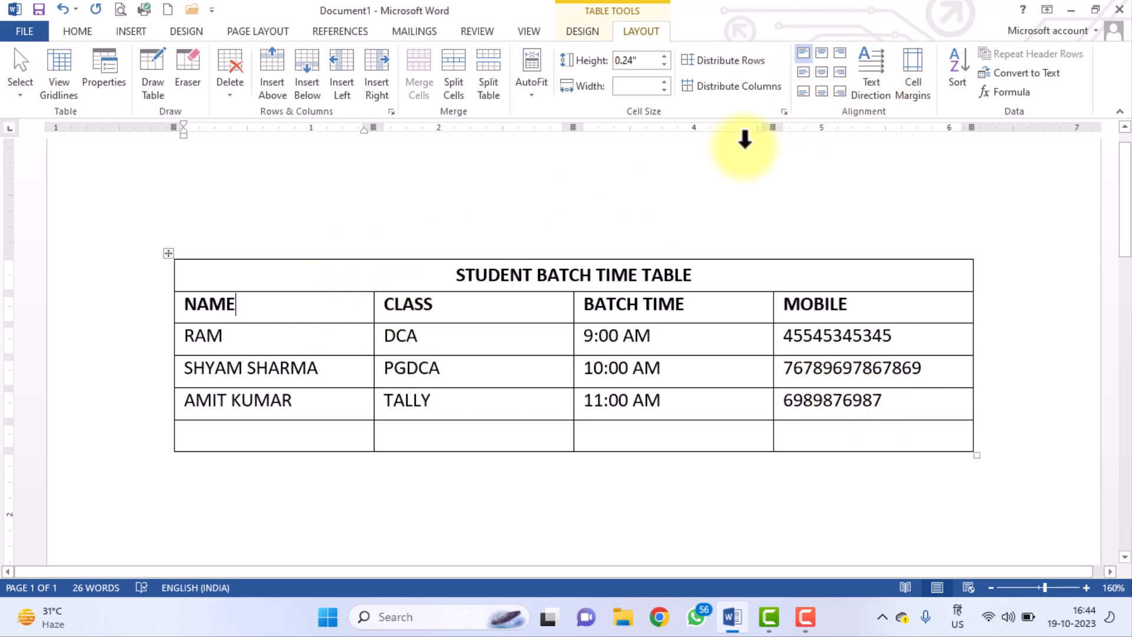
pyautogui.click(886, 69)
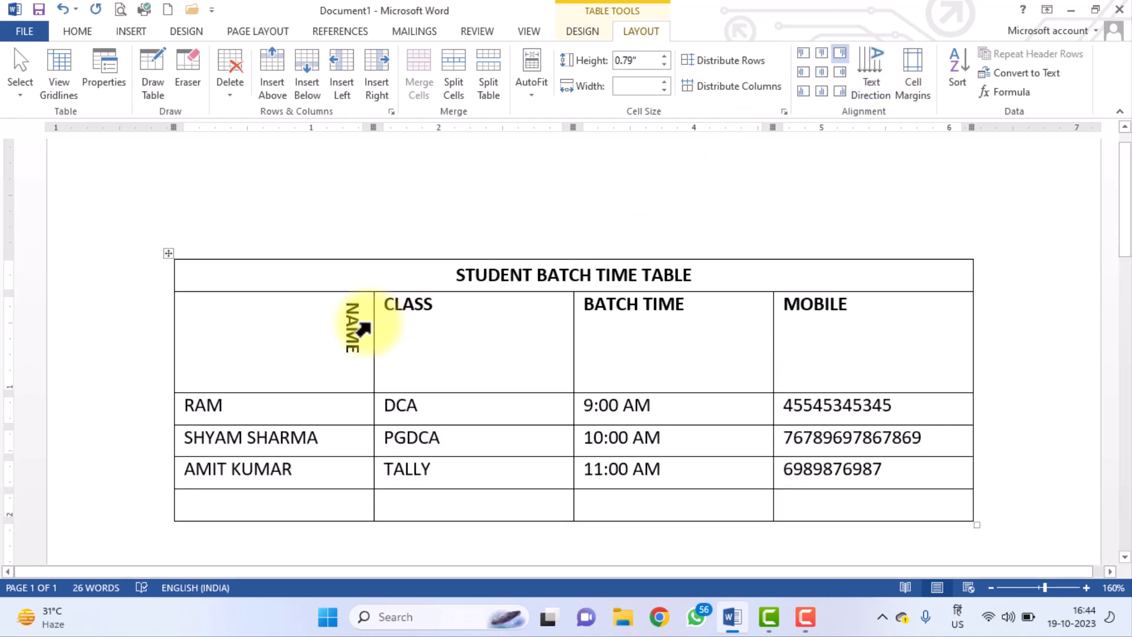
pyautogui.click(869, 79)
pyautogui.click(868, 79)
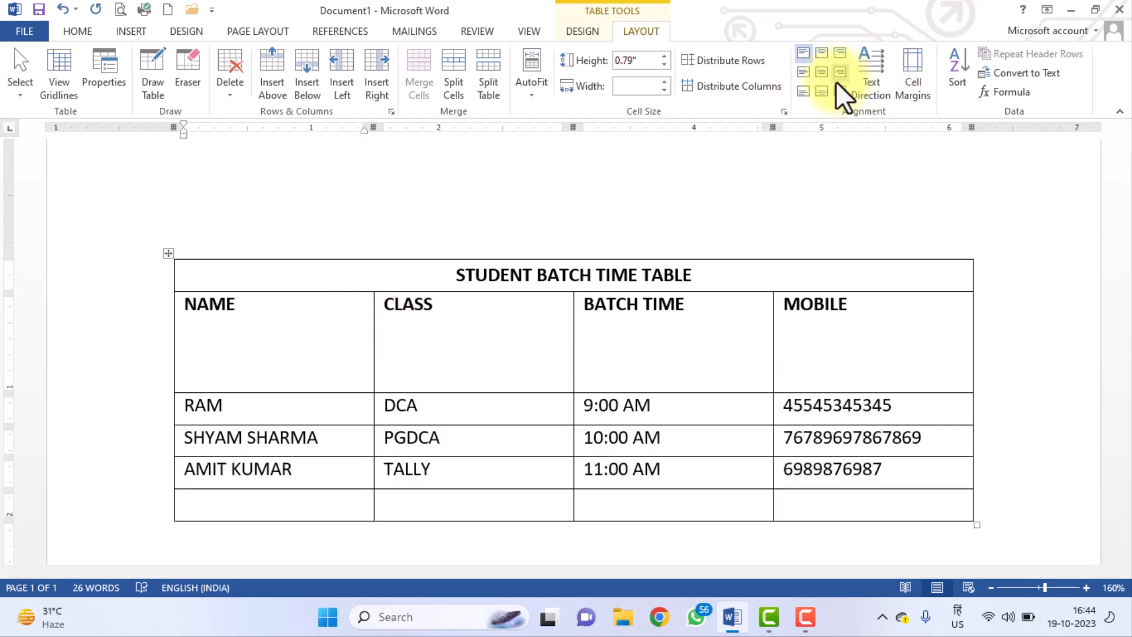
pyautogui.click(63, 9)
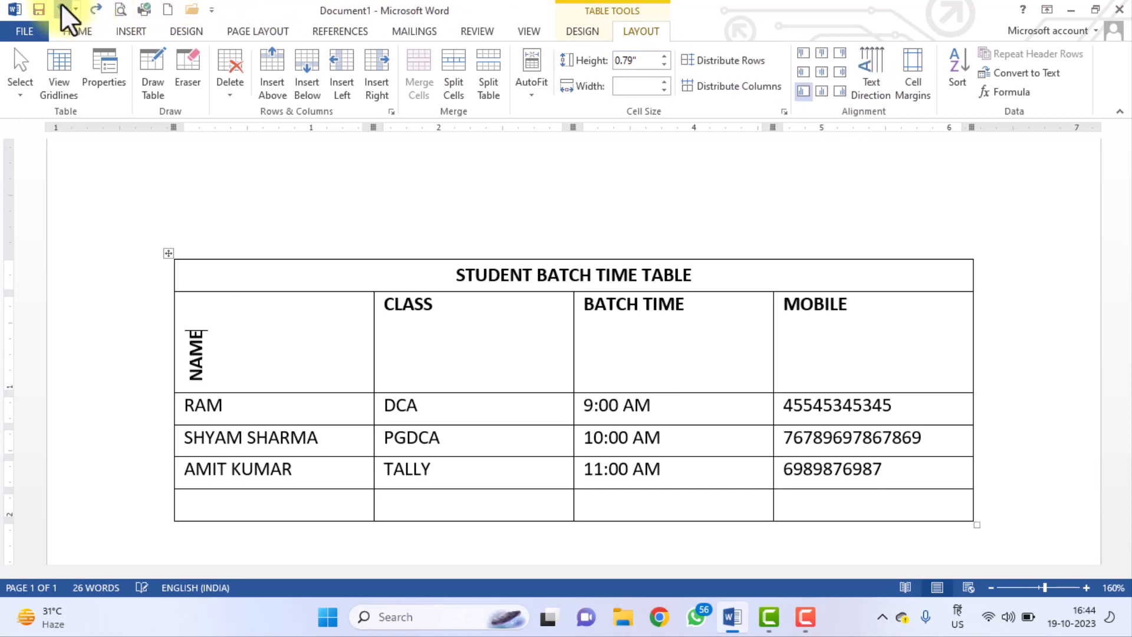
pyautogui.click(62, 8)
pyautogui.click(63, 8)
pyautogui.click(62, 8)
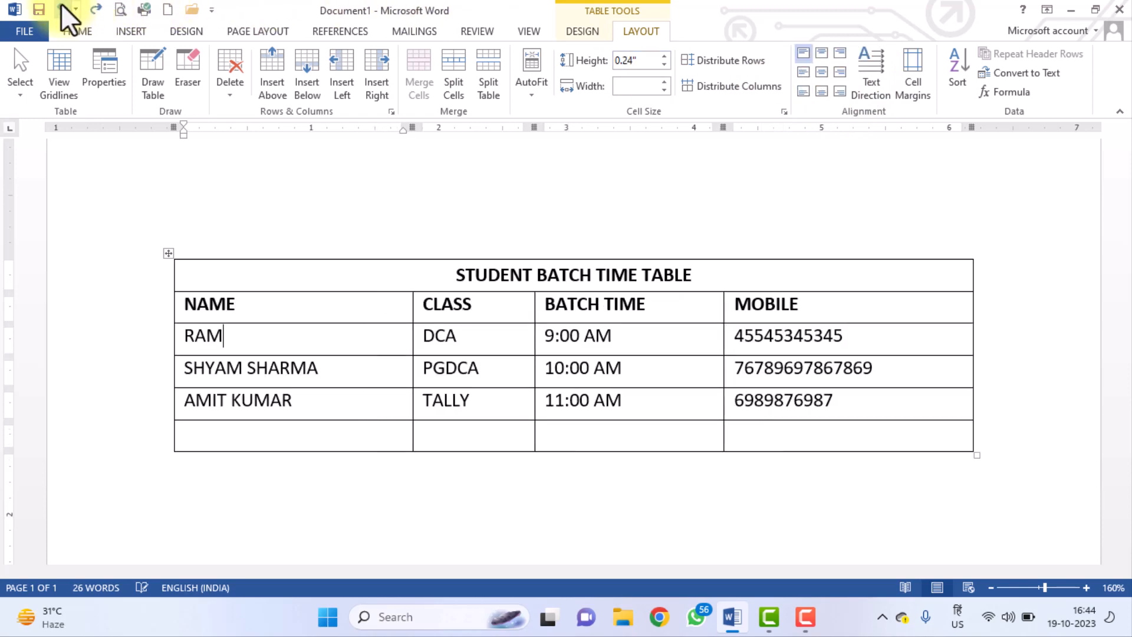
pyautogui.click(96, 9)
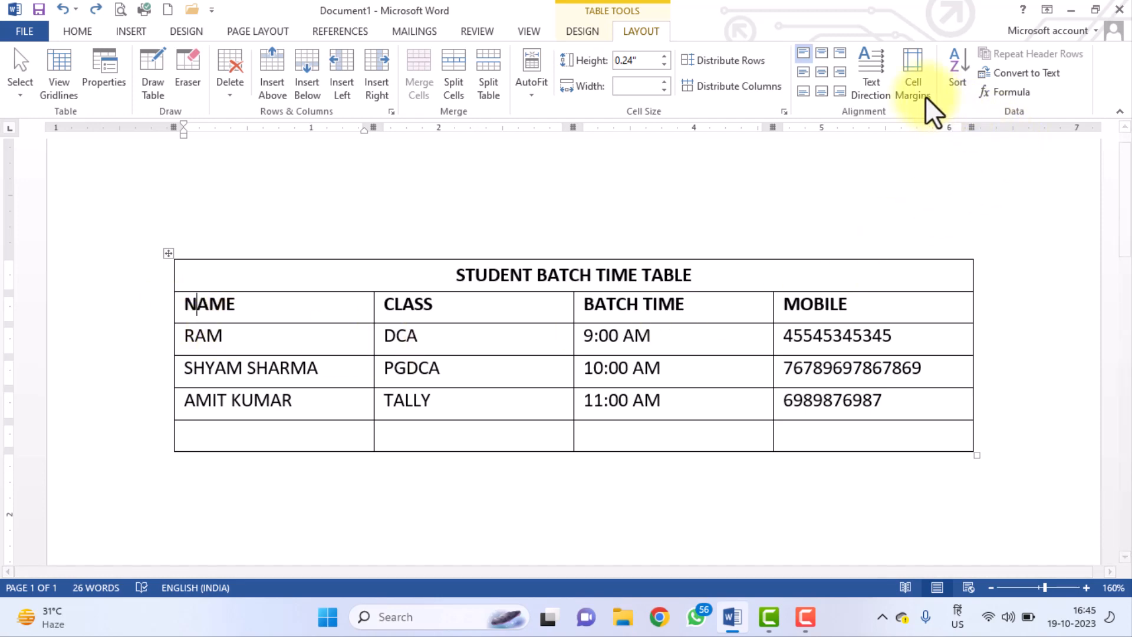
pyautogui.click(910, 89)
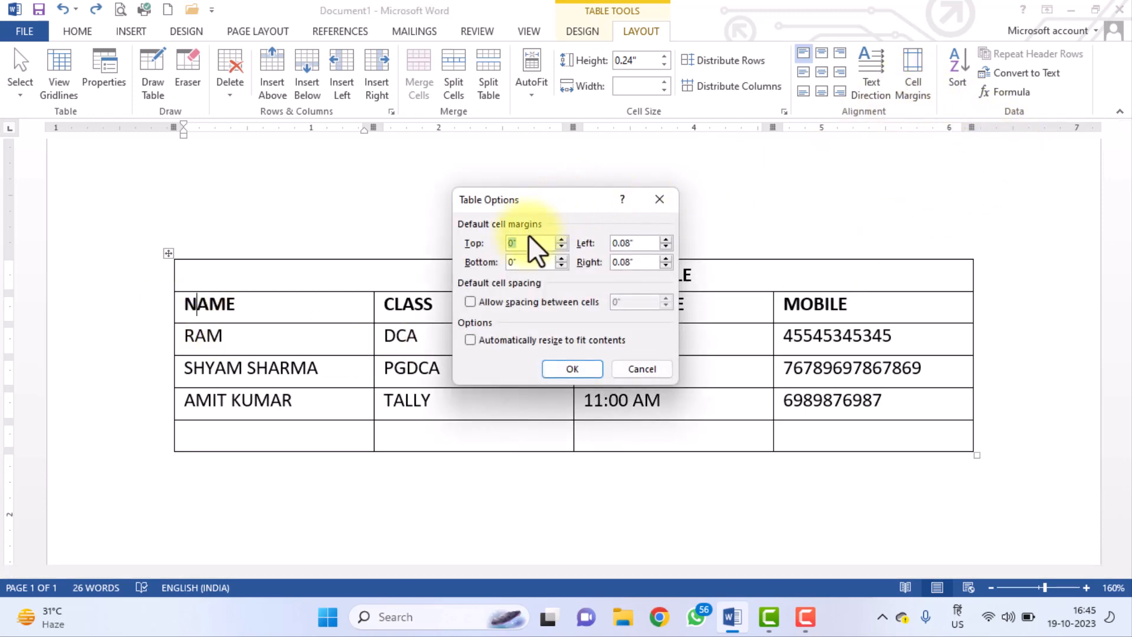
pyautogui.doubleClick(622, 245)
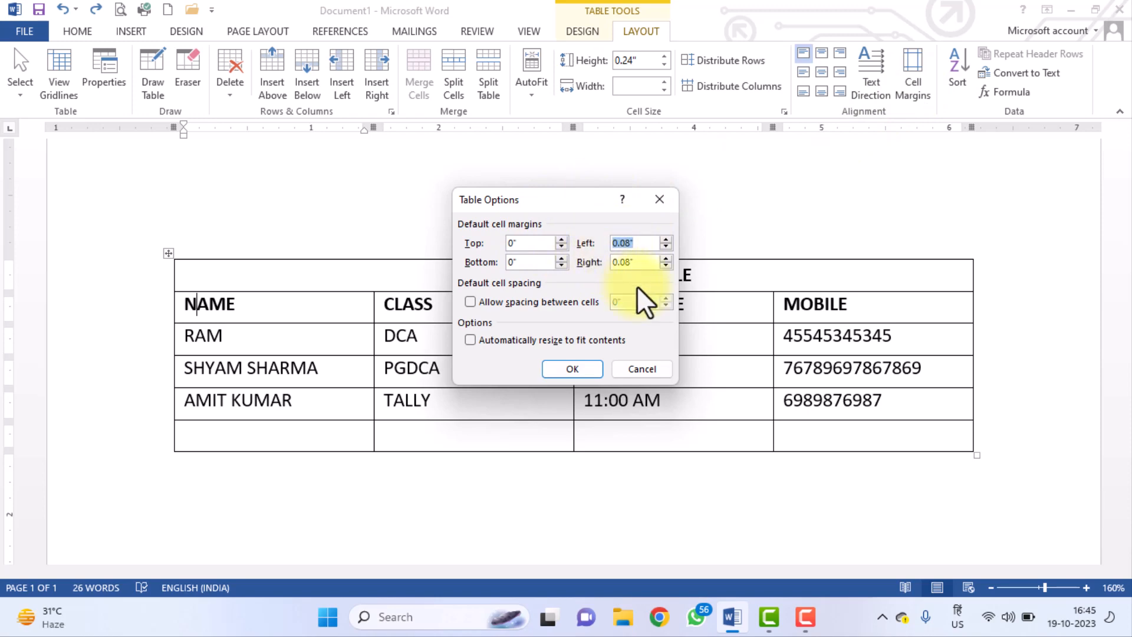
pyautogui.write('0')
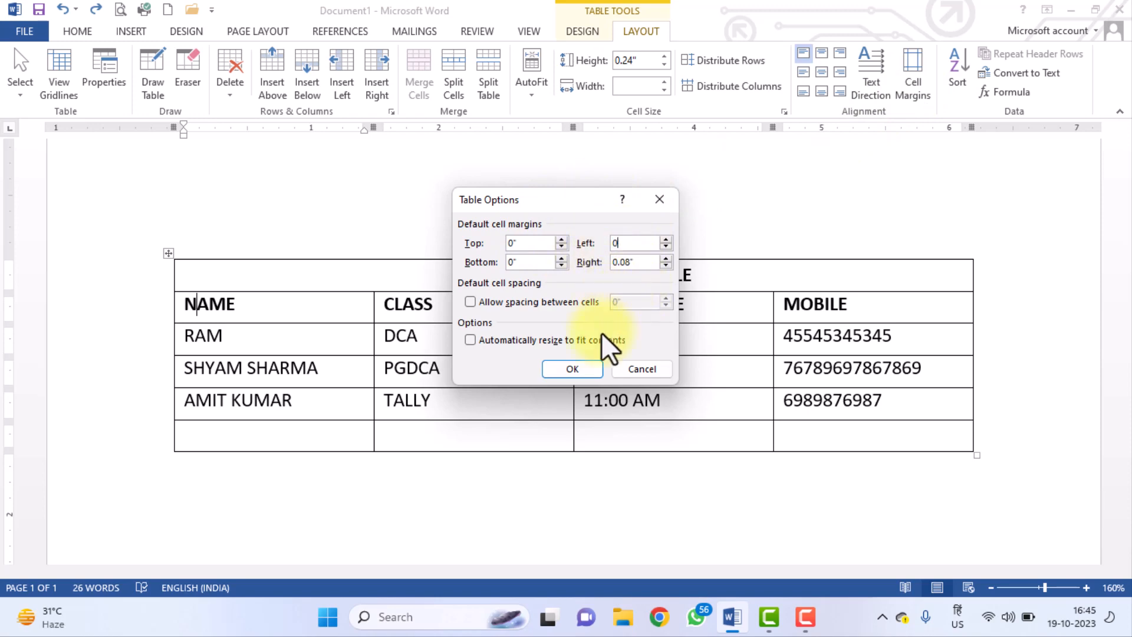
pyautogui.click(583, 371)
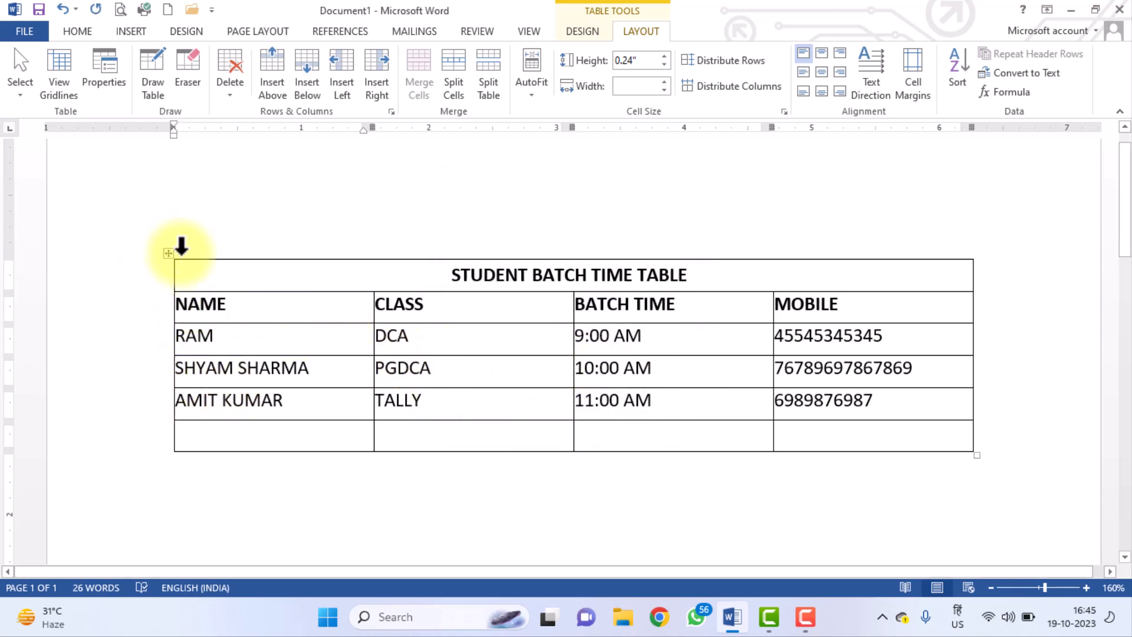
pyautogui.click(60, 8)
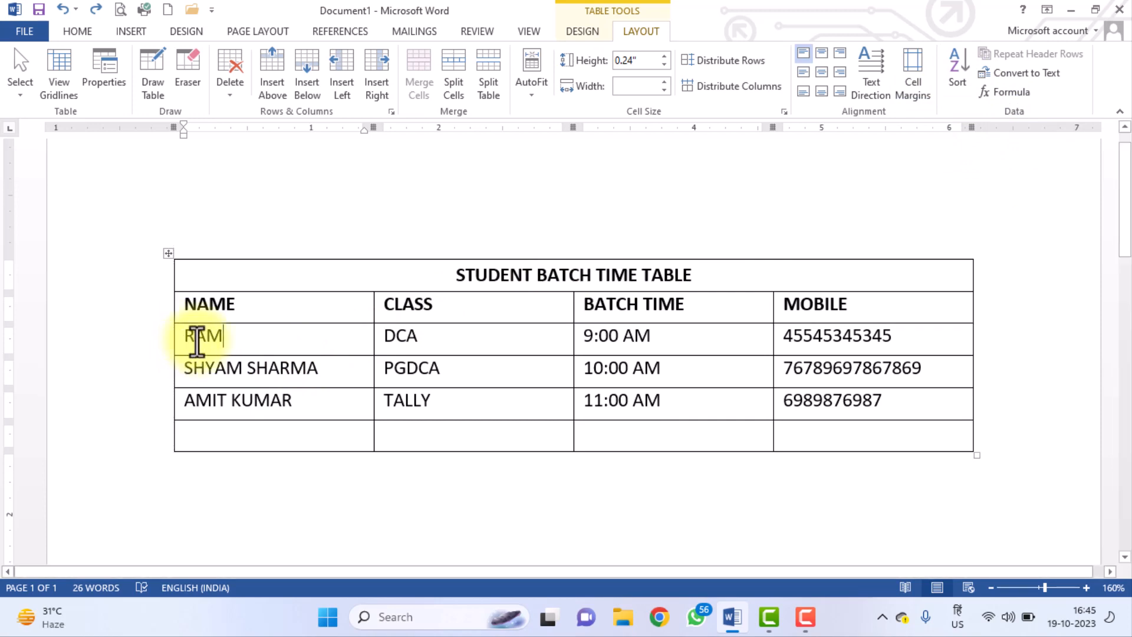
# Sort the three student data rows by Column 1 (name) in ascending order.
pyautogui.moveTo(183, 336); pyautogui.dragTo(938, 399)
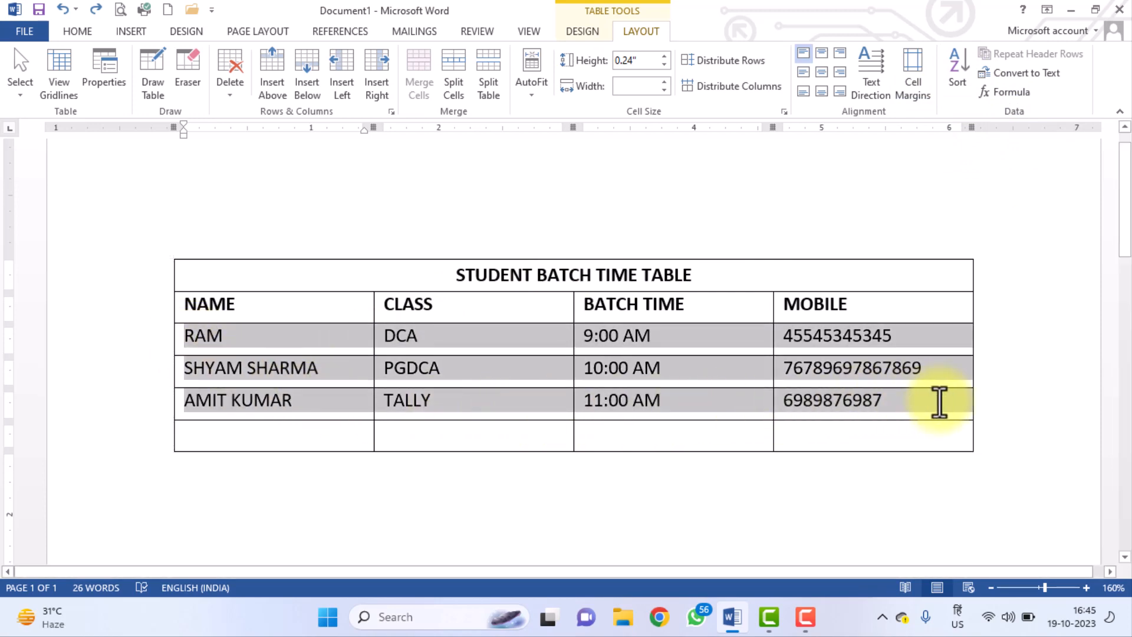
pyautogui.click(955, 73)
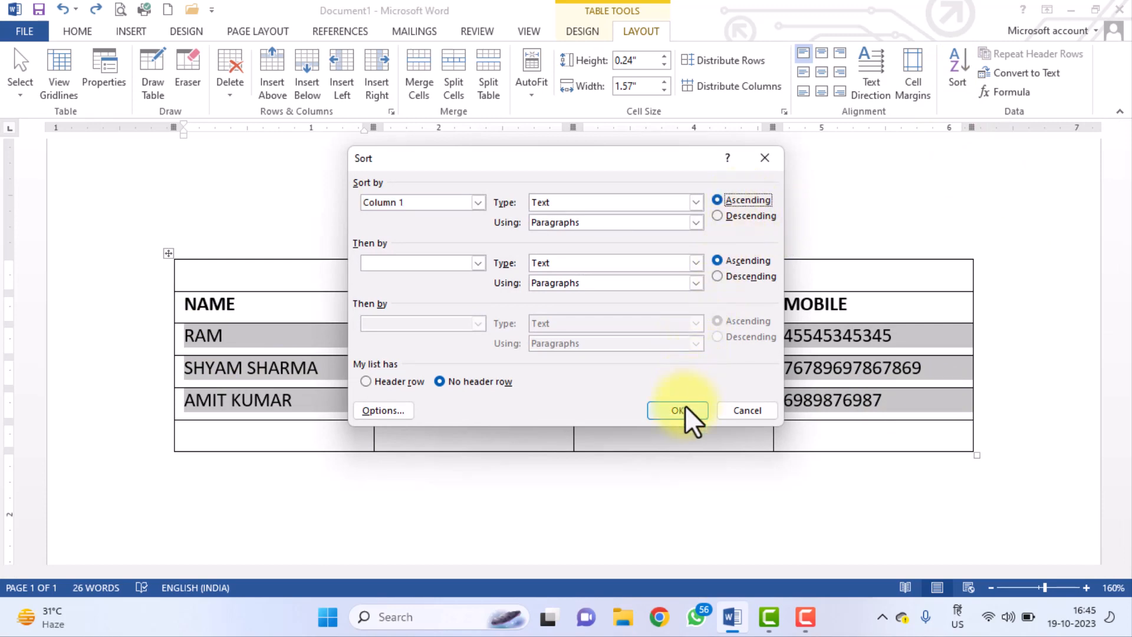
pyautogui.click(478, 203)
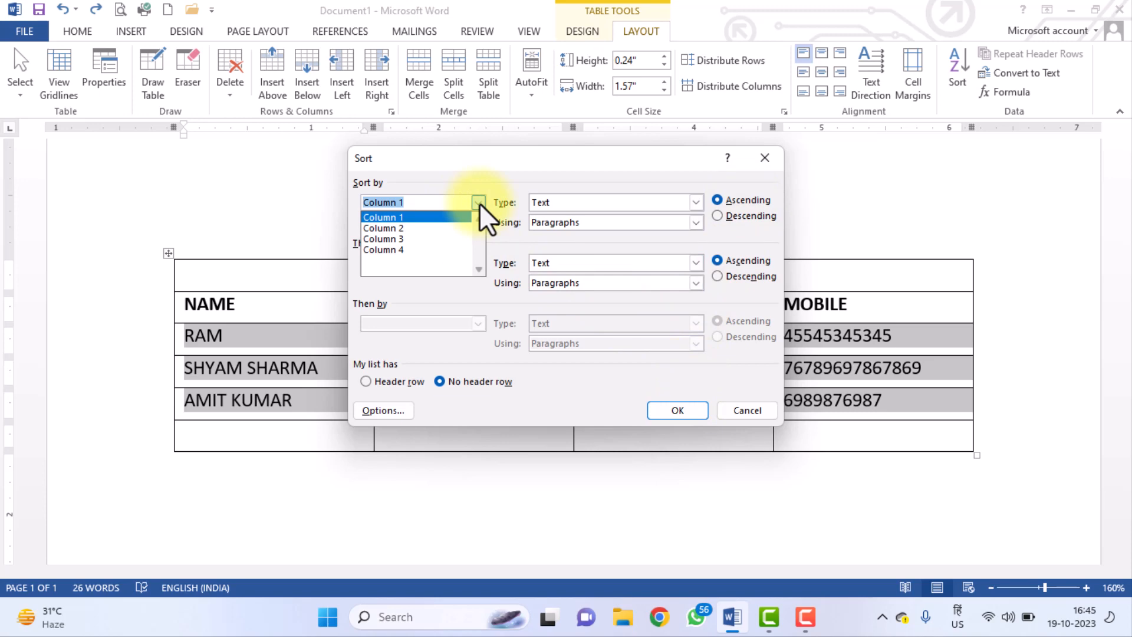
pyautogui.click(480, 203)
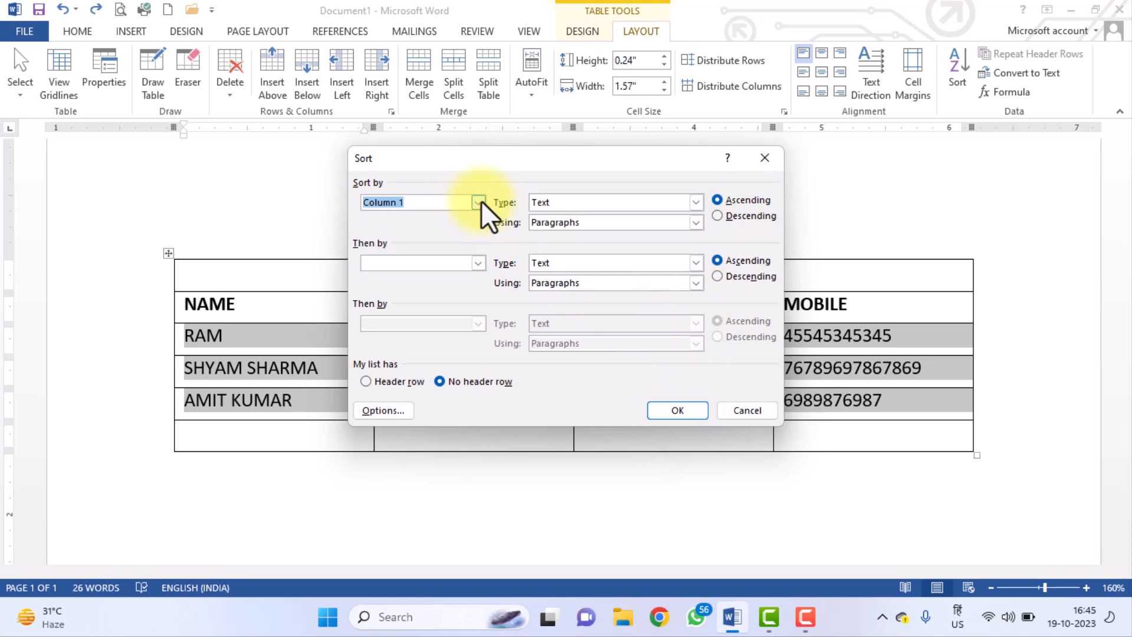
pyautogui.click(678, 411)
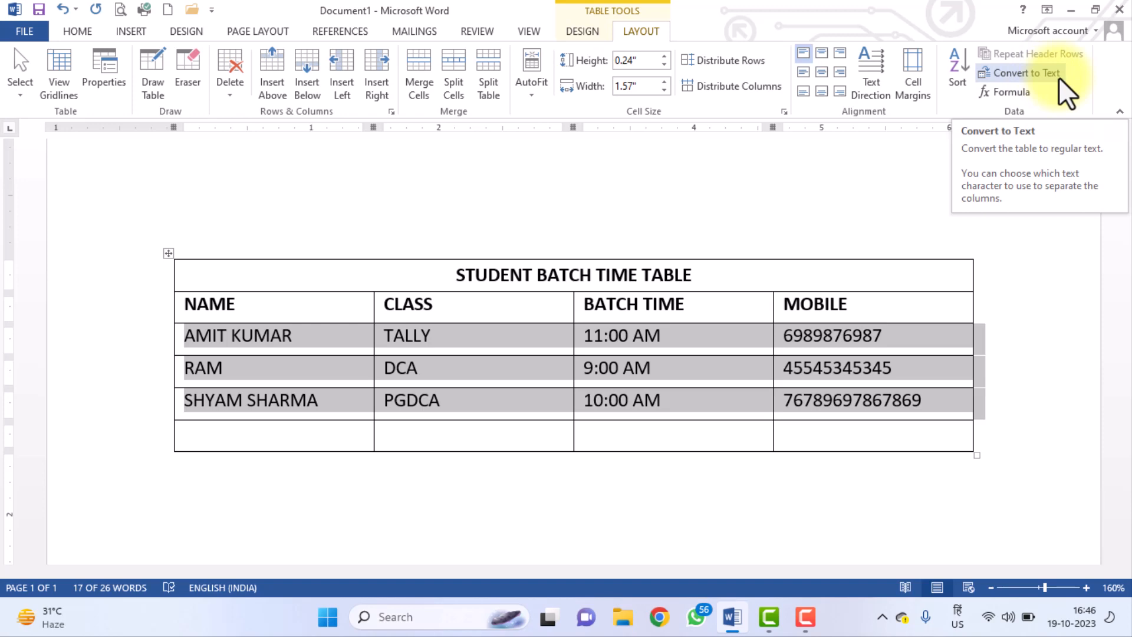
pyautogui.click(403, 346)
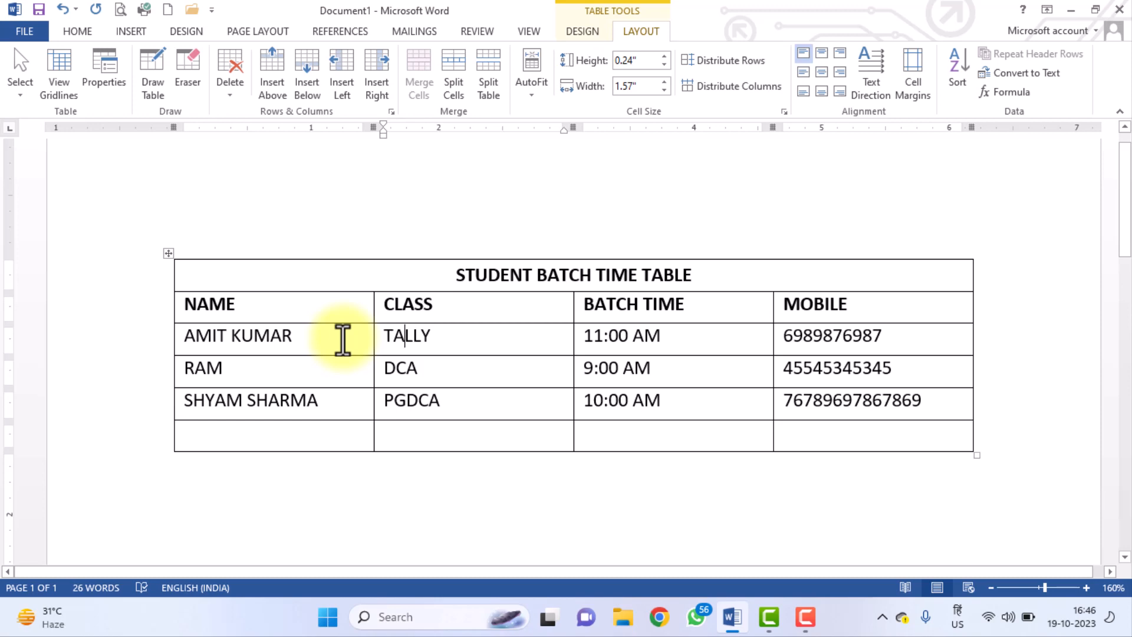
pyautogui.click(1008, 76)
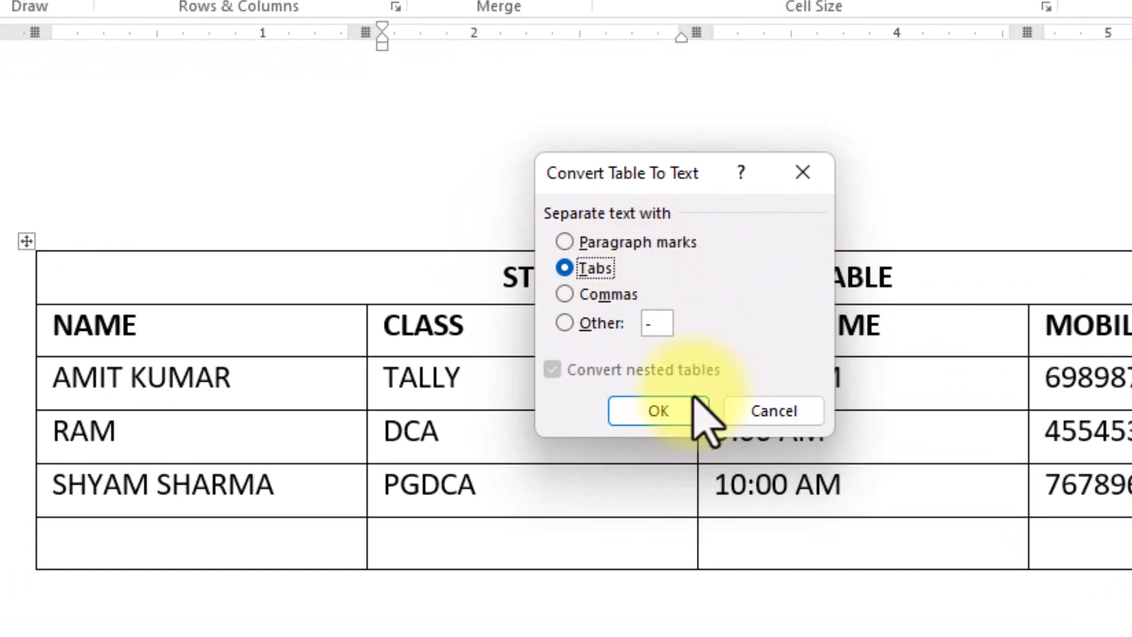
pyautogui.click(678, 409)
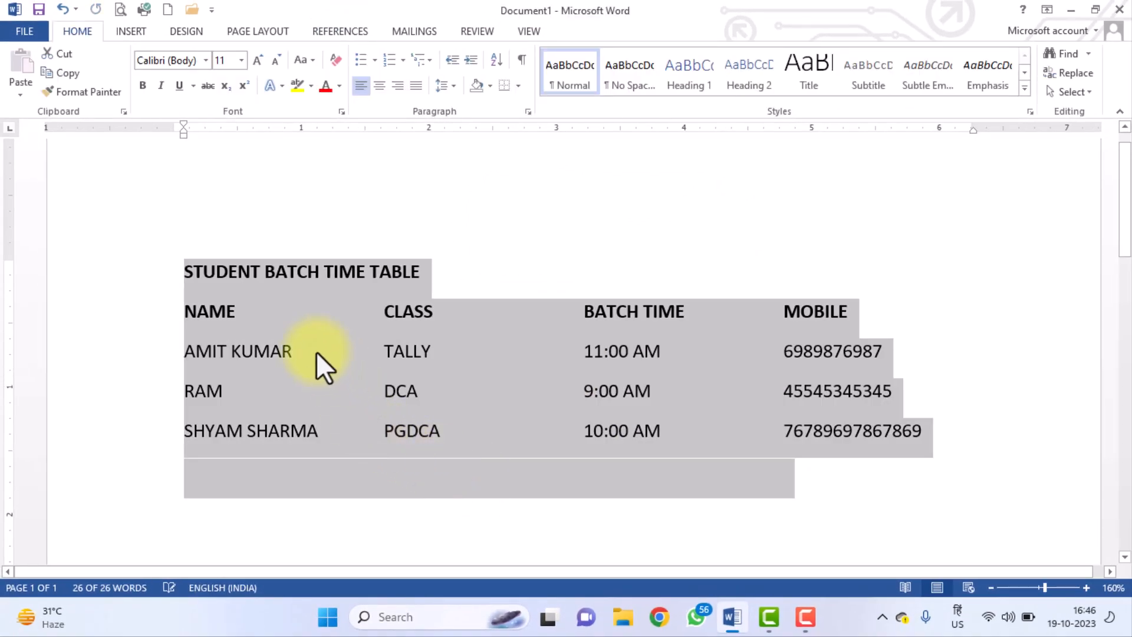
pyautogui.click(315, 356)
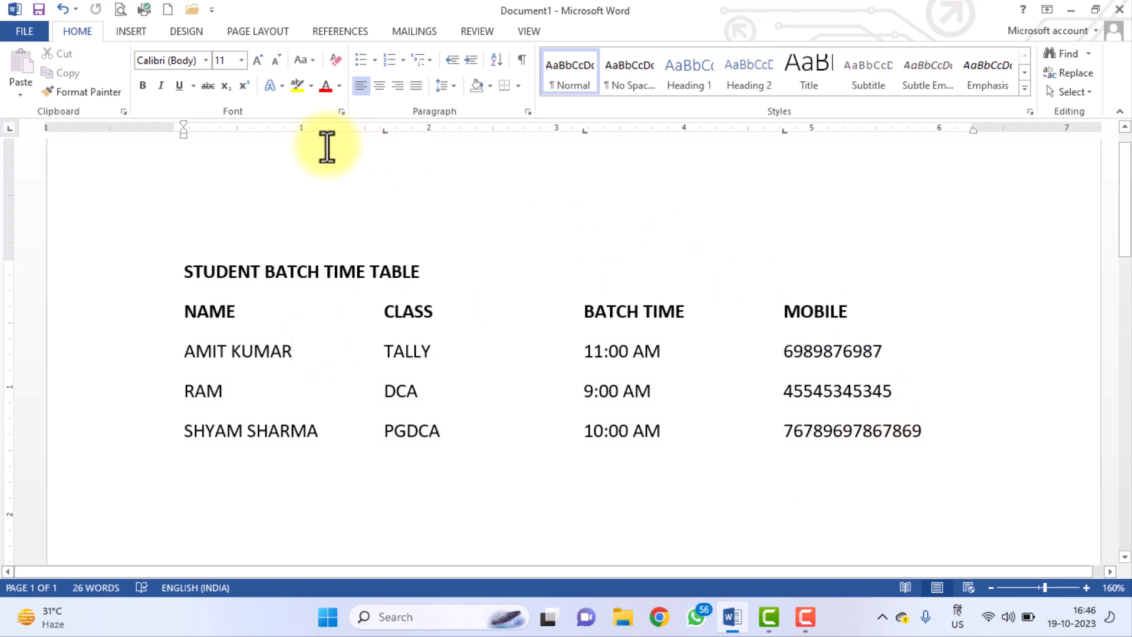
pyautogui.click(63, 10)
pyautogui.click(648, 33)
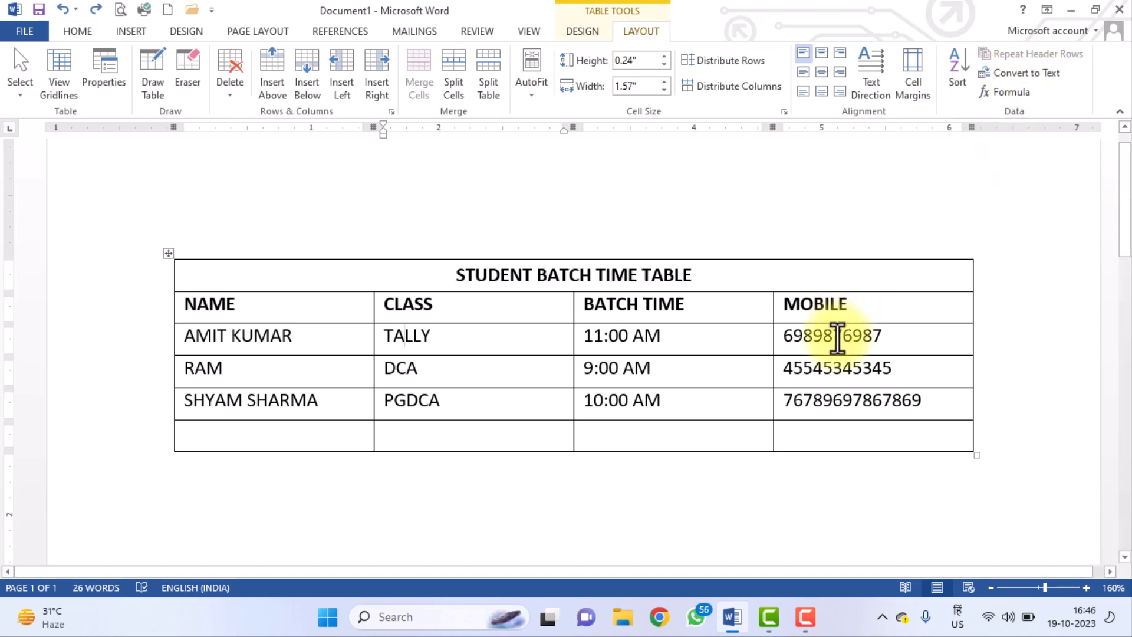
# Rename the MOBILE header to VALUE and replace the three numbers with 20, 39 and 42.
pyautogui.tripleClick(809, 307)
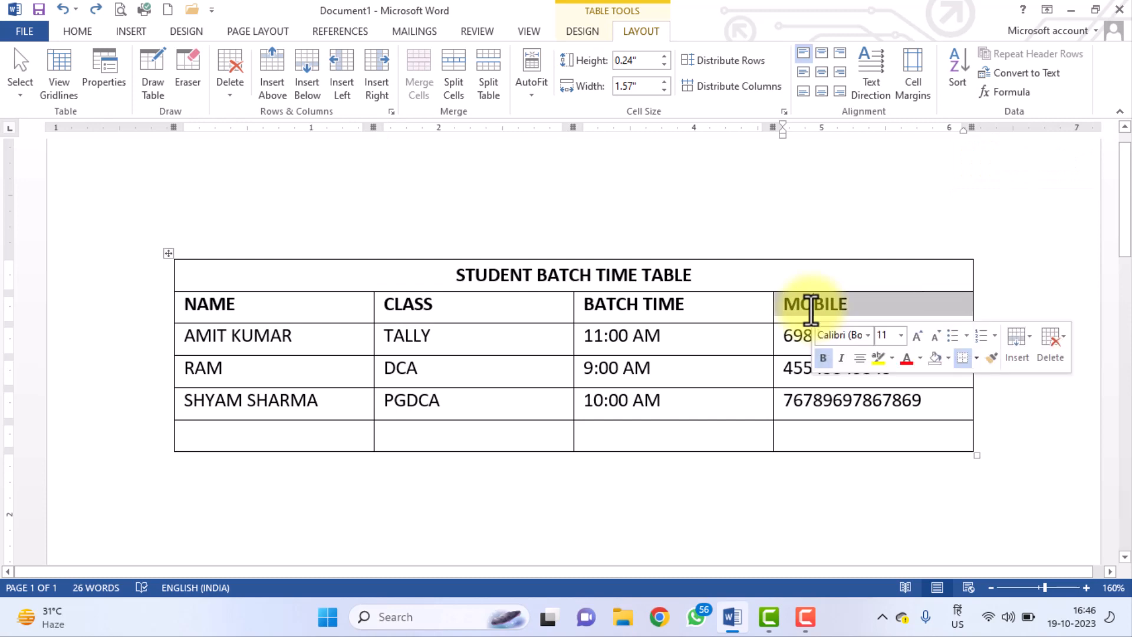
pyautogui.write('VALUE')
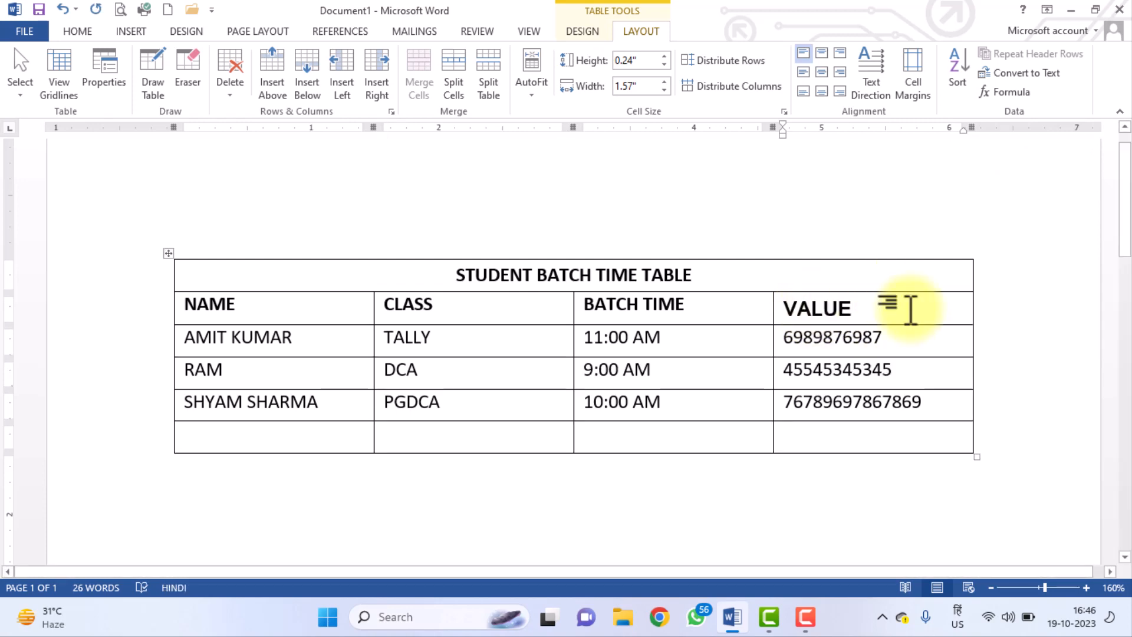
pyautogui.doubleClick(865, 335)
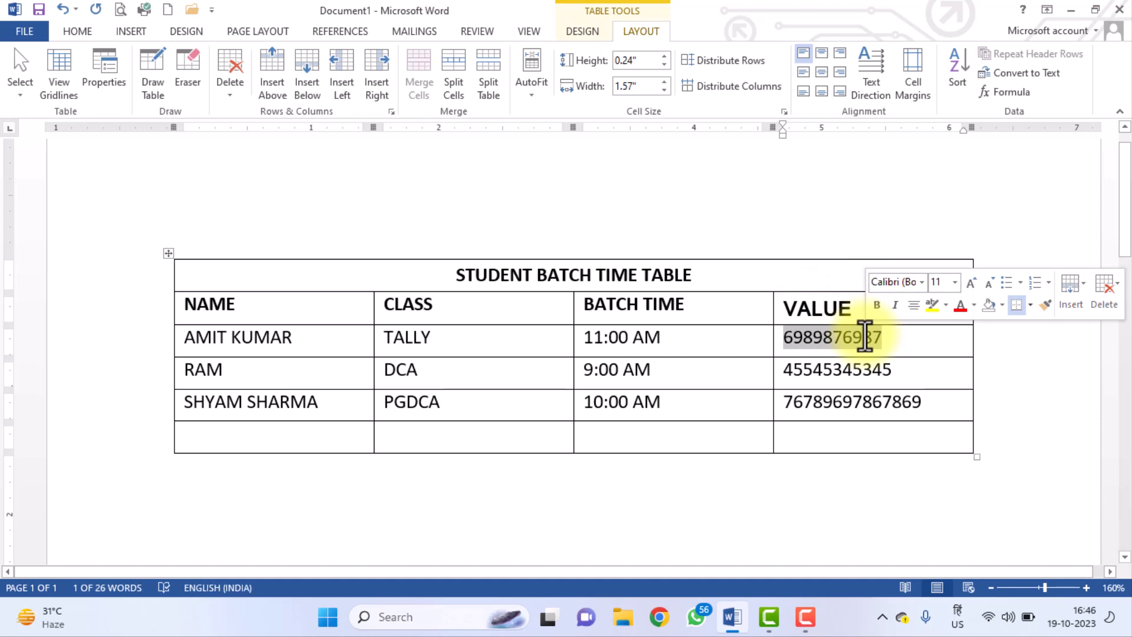
pyautogui.write('20')
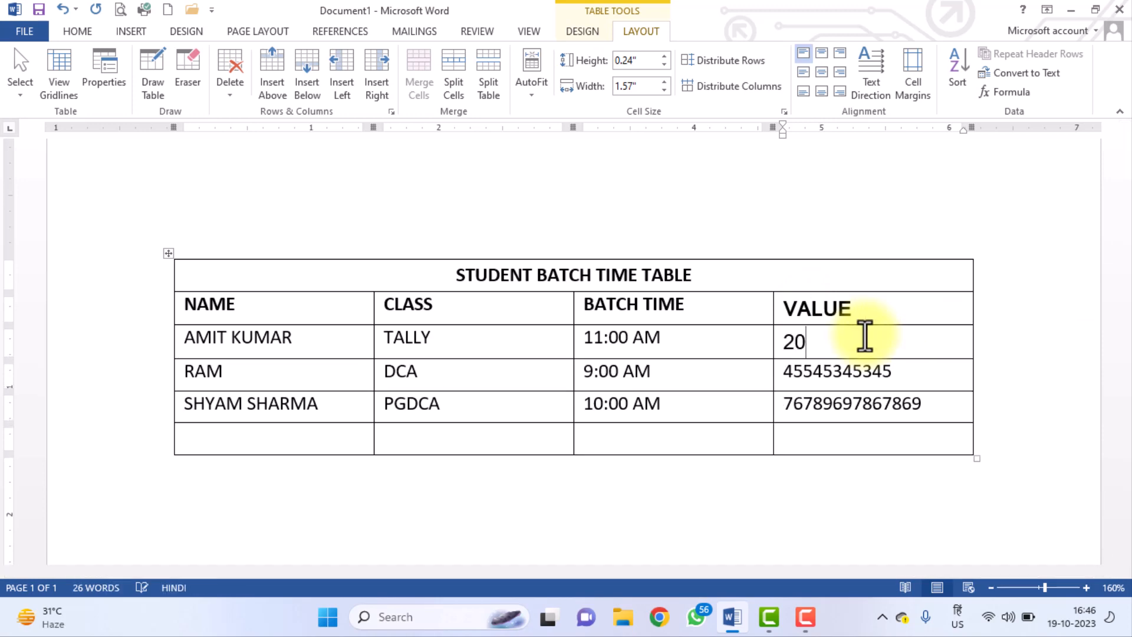
pyautogui.doubleClick(844, 370)
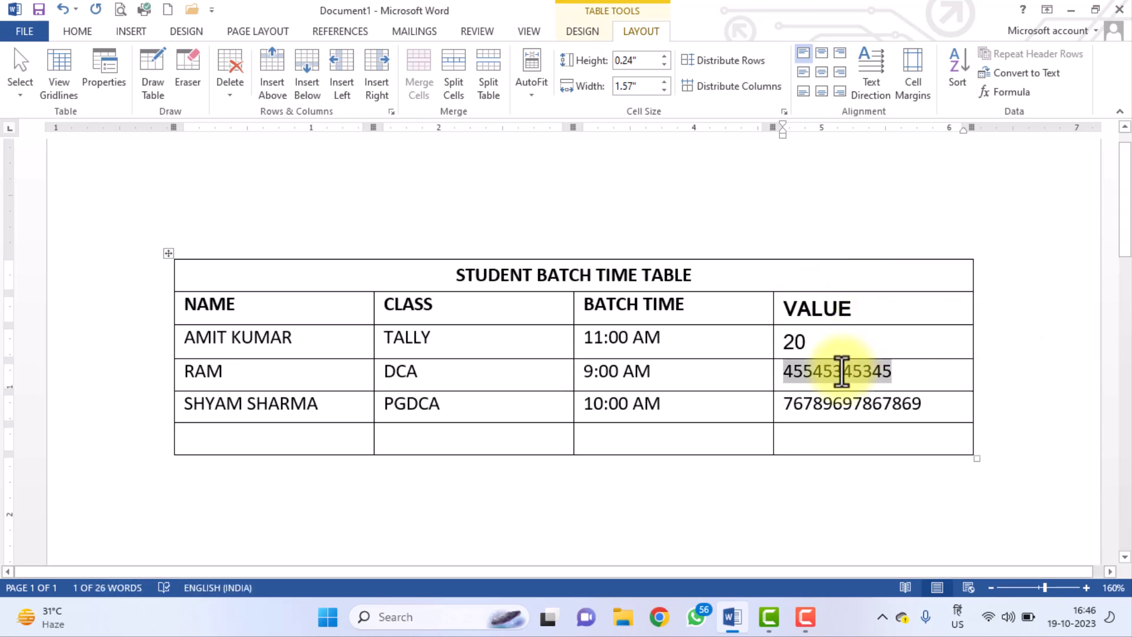
pyautogui.write('39')
pyautogui.doubleClick(812, 407)
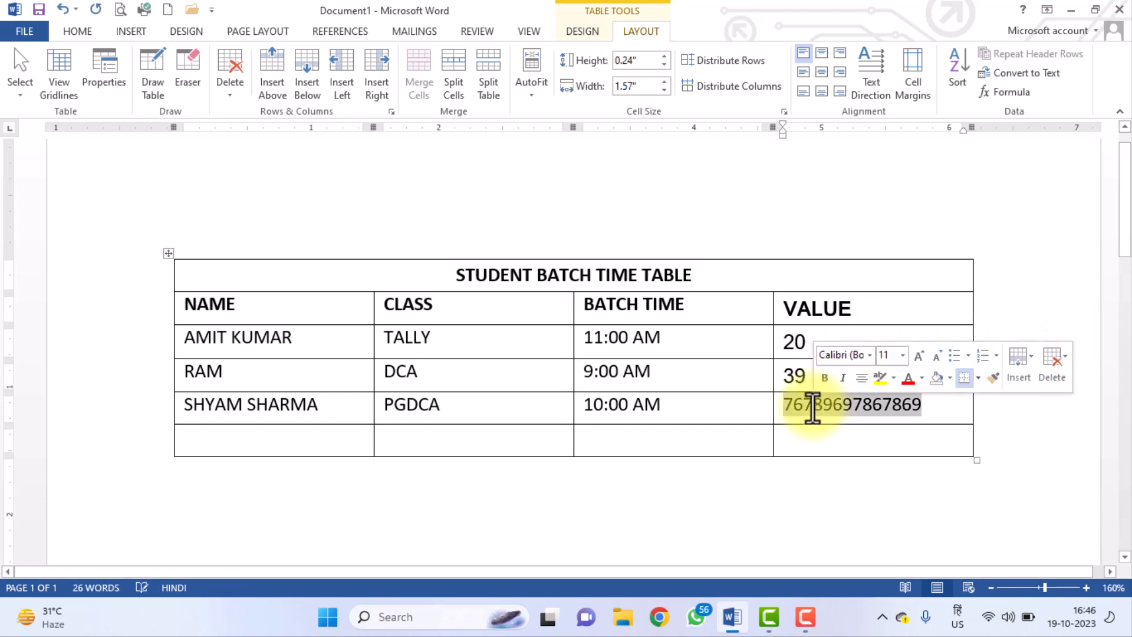
pyautogui.write('42')
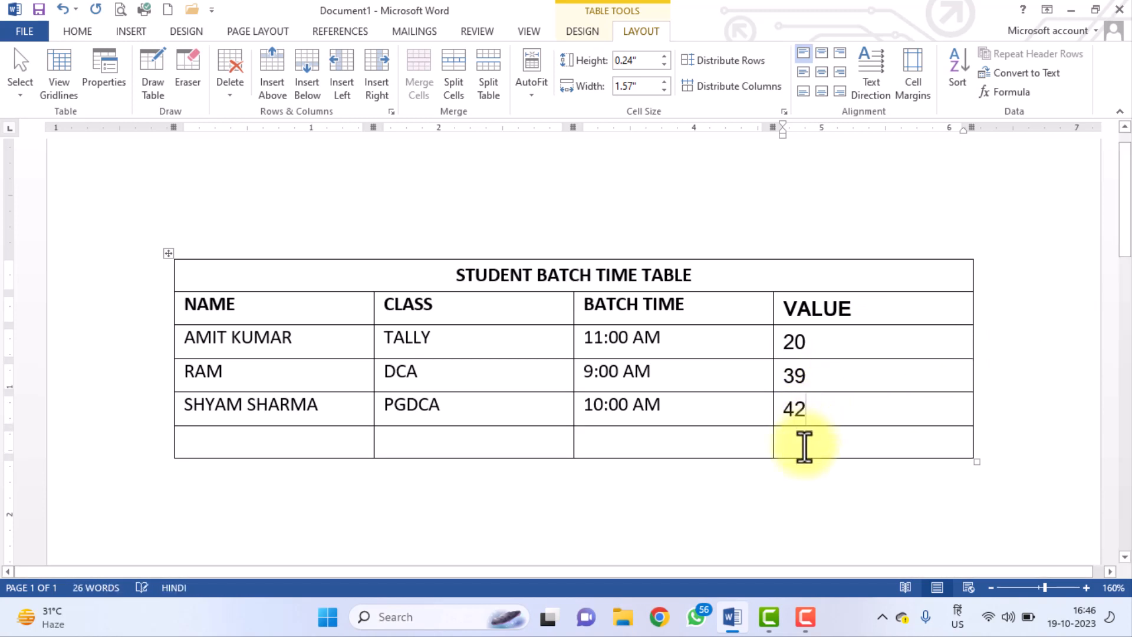
pyautogui.click(996, 90)
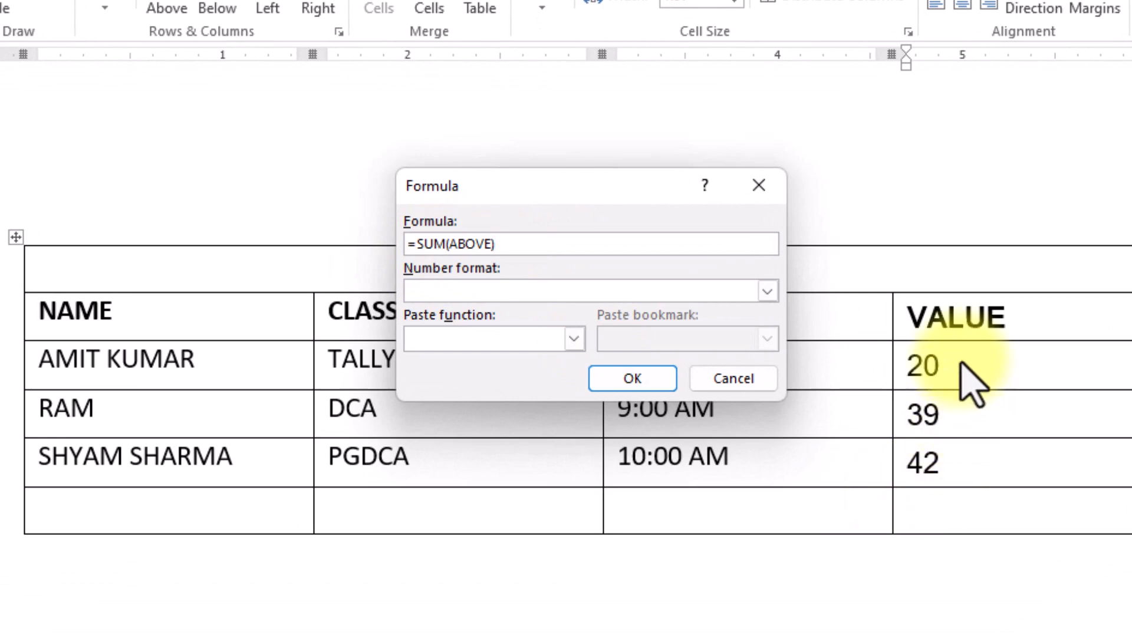
pyautogui.click(632, 380)
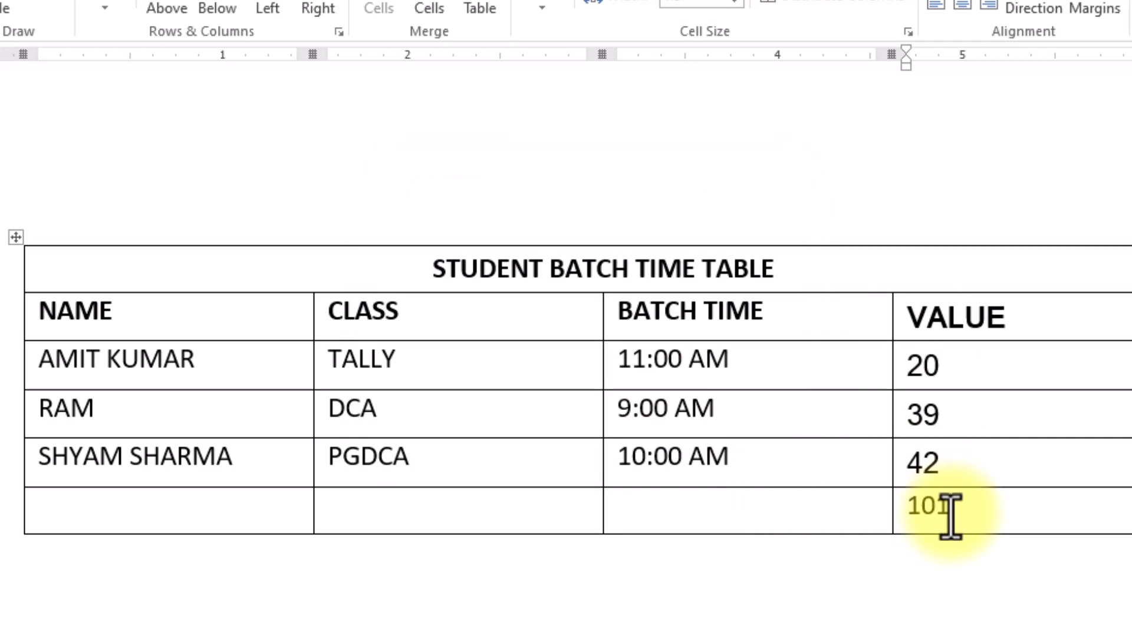
pyautogui.moveTo(973, 518); pyautogui.dragTo(905, 506)
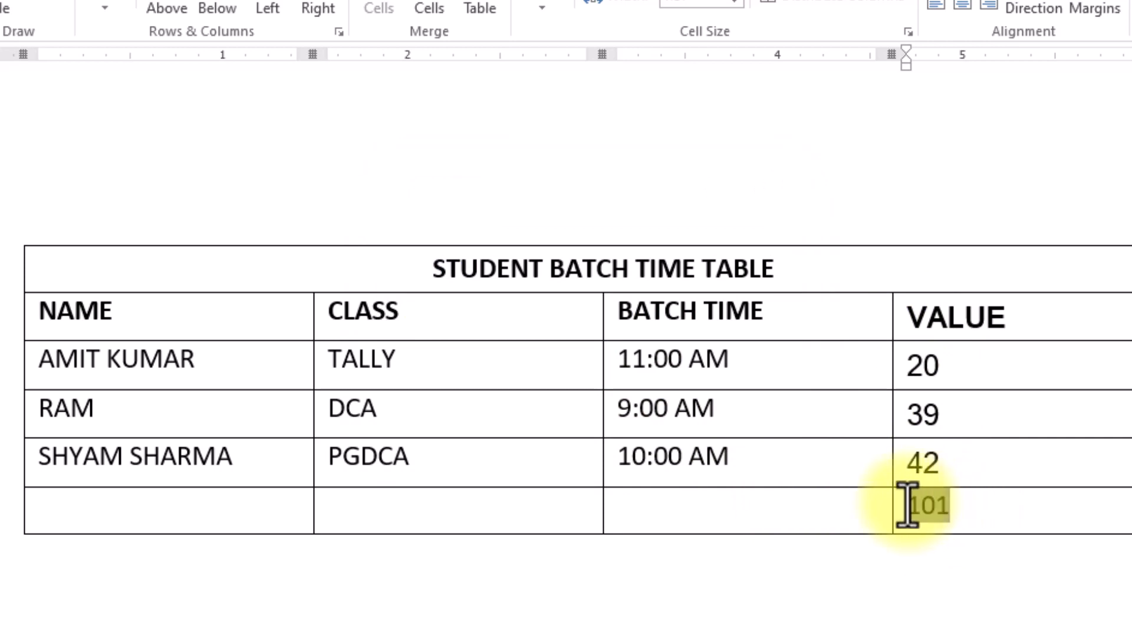
pyautogui.press('Delete')
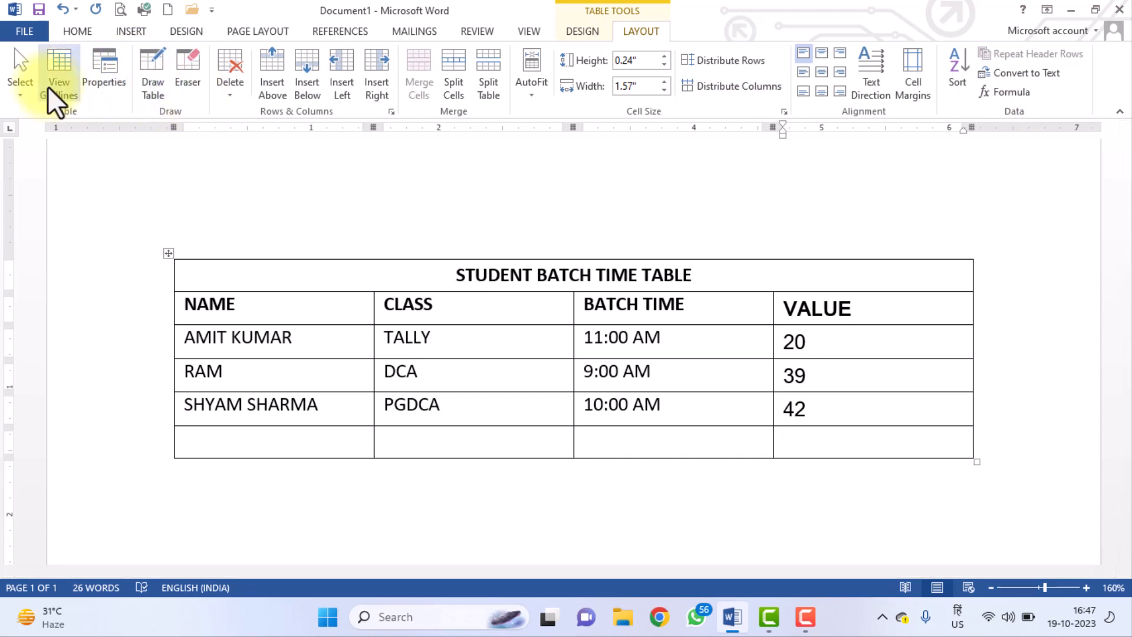
# Turn on Draw Table and sketch a box with several small cells below the student table.
pyautogui.click(155, 82)
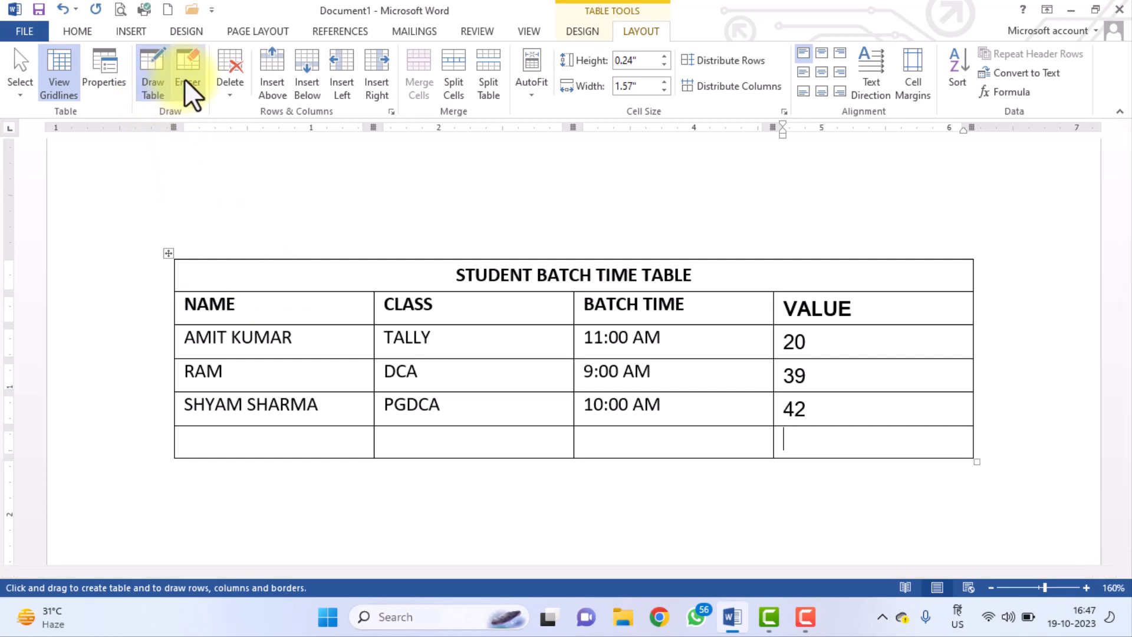
pyautogui.click(145, 84)
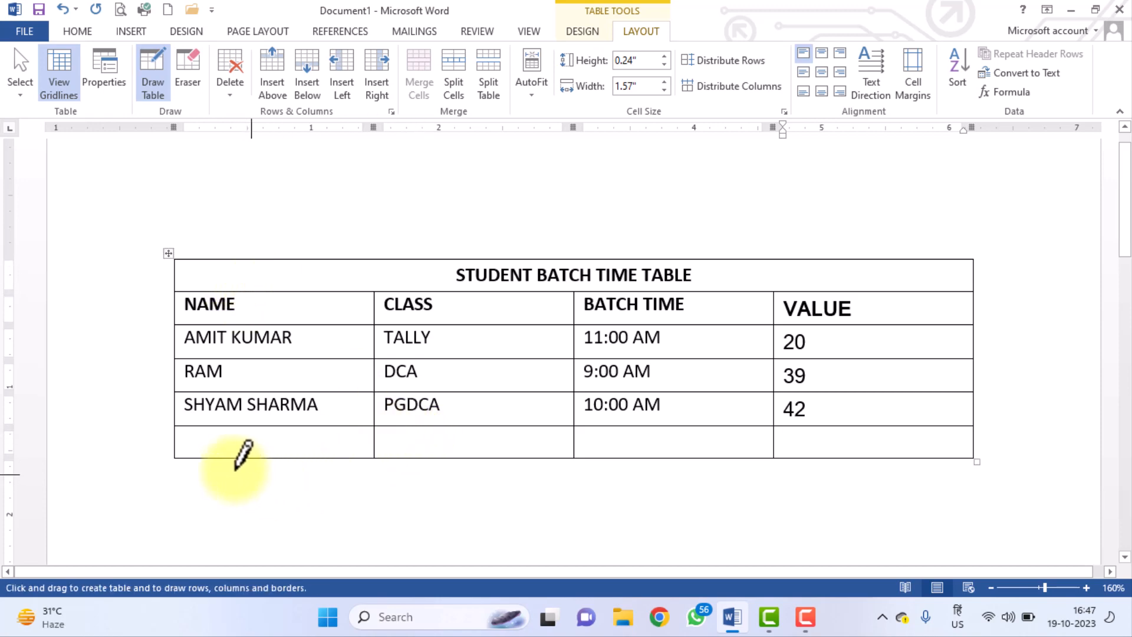
pyautogui.moveTo(228, 460)
pyautogui.mouseDown()
pyautogui.moveTo(549, 569)
pyautogui.moveTo(649, 563)
pyautogui.mouseUp()
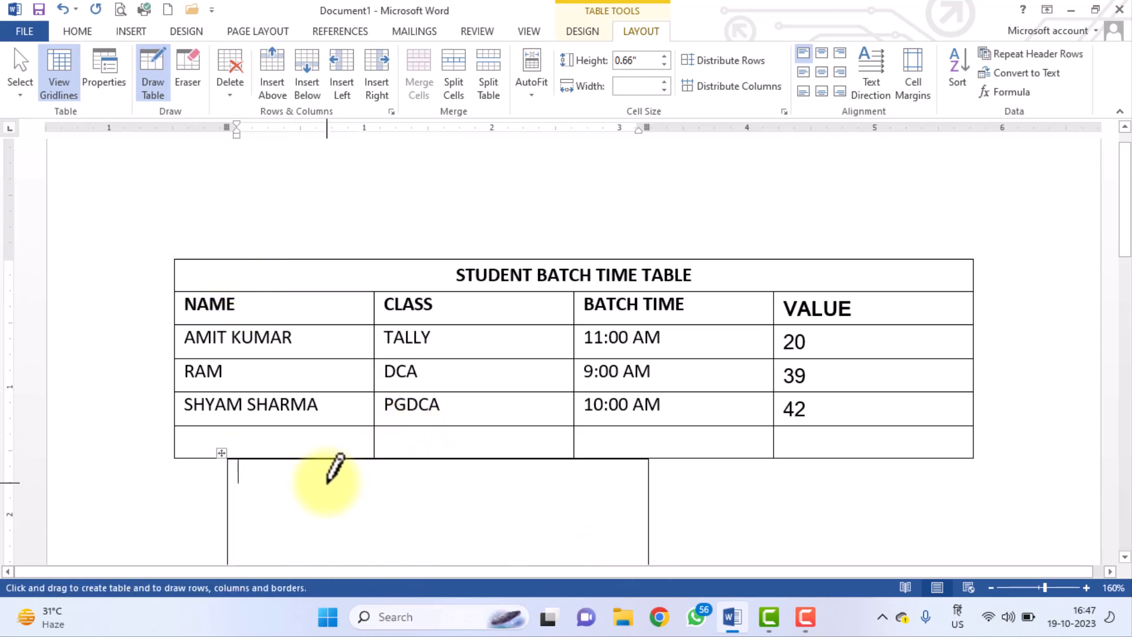
pyautogui.moveTo(239, 500)
pyautogui.mouseDown()
pyautogui.moveTo(516, 528)
pyautogui.moveTo(531, 540)
pyautogui.mouseUp()
pyautogui.moveTo(525, 480); pyautogui.dragTo(569, 541)
pyautogui.moveTo(588, 468); pyautogui.dragTo(647, 539)
pyautogui.moveTo(644, 488)
pyautogui.mouseDown()
pyautogui.moveTo(736, 559)
pyautogui.moveTo(754, 539)
pyautogui.mouseUp()
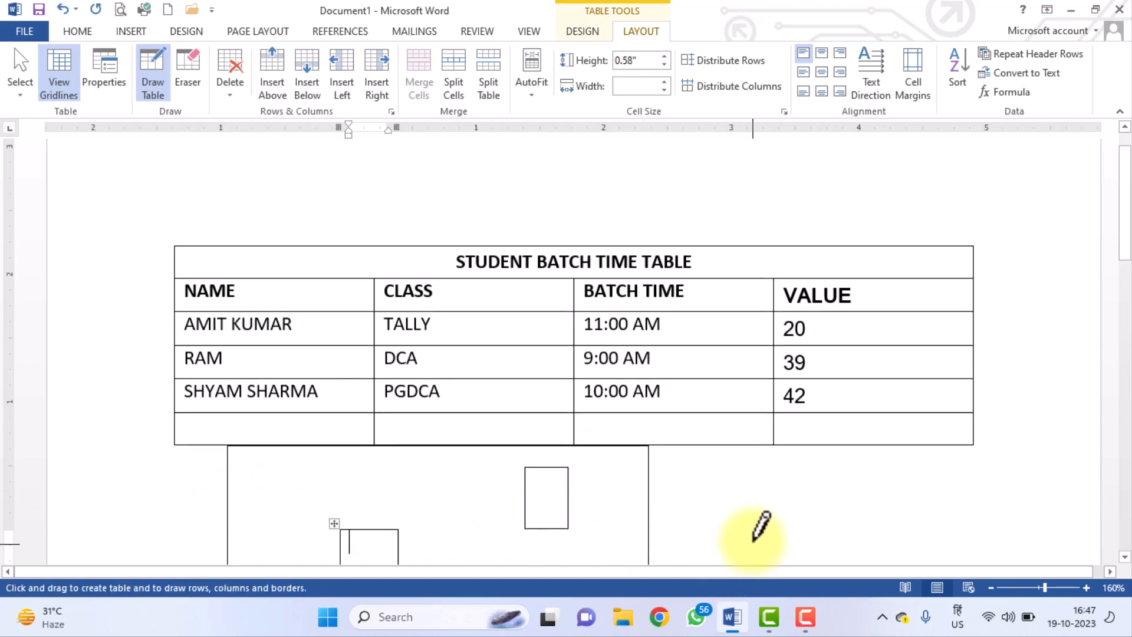
# Undo the small drawn cells, leaving a single empty 5.81" × 1.14" table box.
pyautogui.click(65, 11)
pyautogui.click(66, 12)
pyautogui.click(66, 13)
pyautogui.click(66, 12)
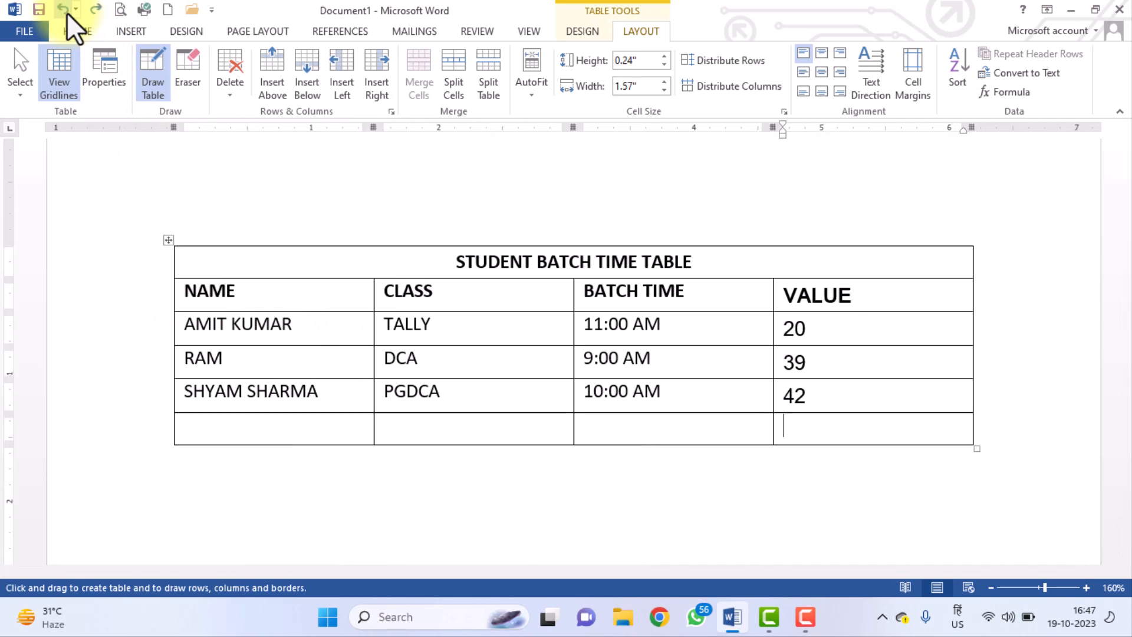
pyautogui.scroll(-5, 344, 236)
pyautogui.moveTo(185, 256)
pyautogui.mouseDown()
pyautogui.moveTo(854, 460)
pyautogui.moveTo(930, 405)
pyautogui.mouseUp()
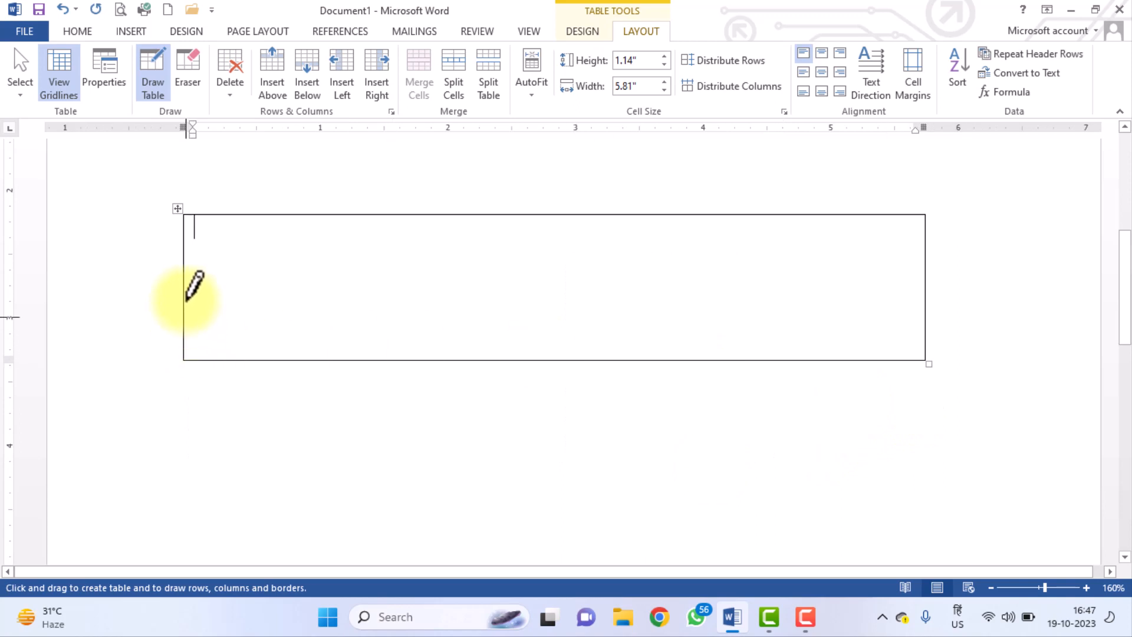
pyautogui.moveTo(190, 275); pyautogui.dragTo(808, 275)
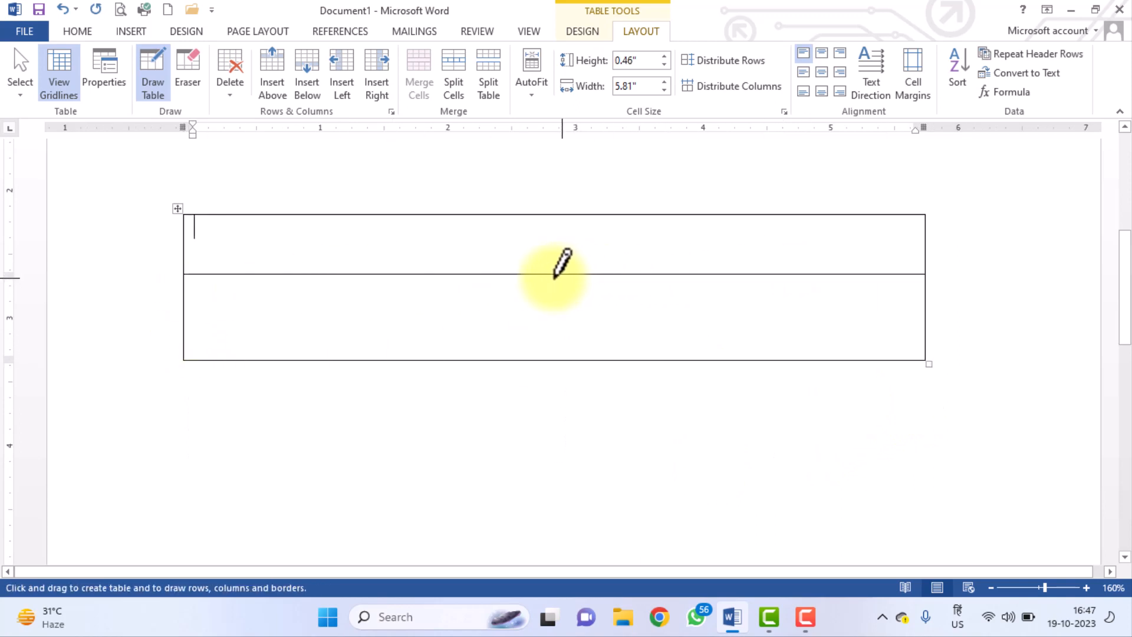
pyautogui.moveTo(546, 278); pyautogui.dragTo(548, 360)
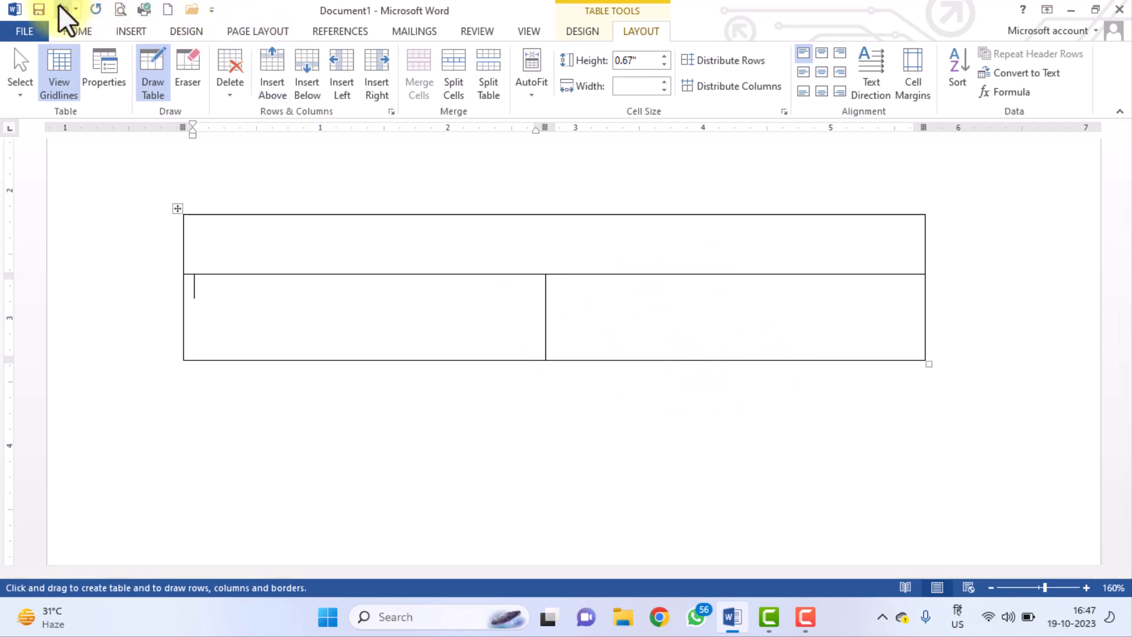
pyautogui.click(179, 76)
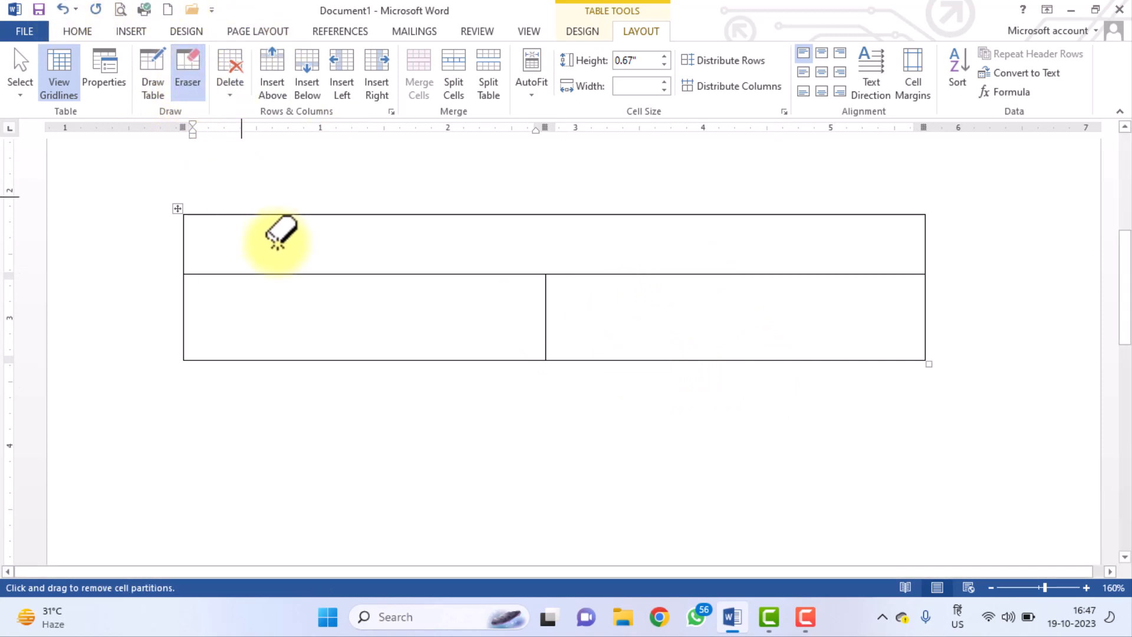
pyautogui.click(291, 273)
pyautogui.click(322, 359)
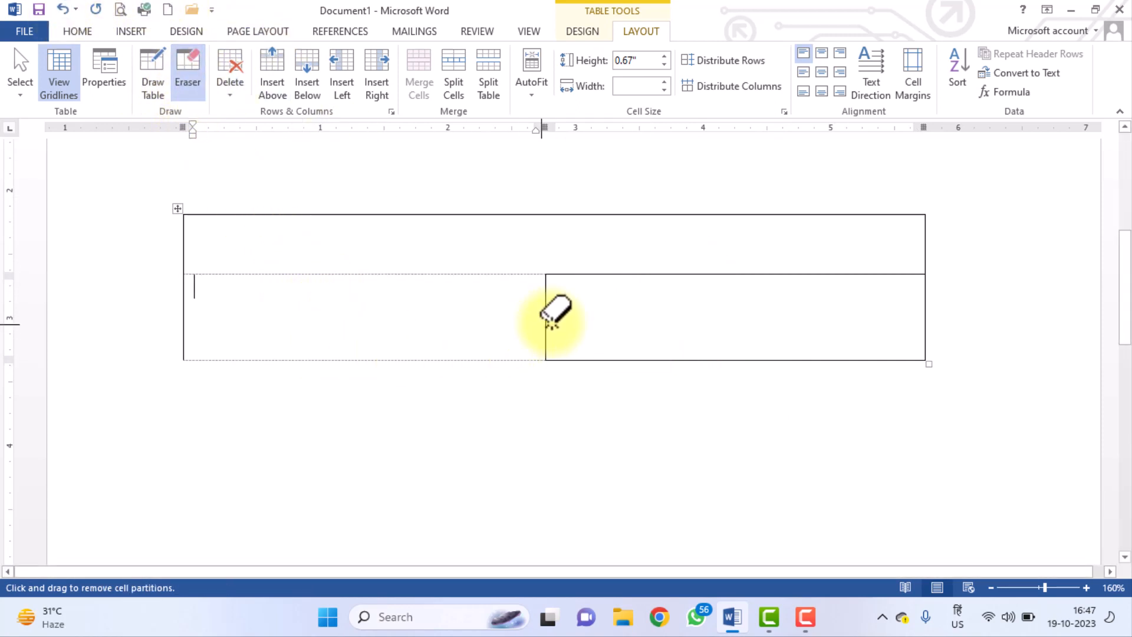
pyautogui.click(543, 322)
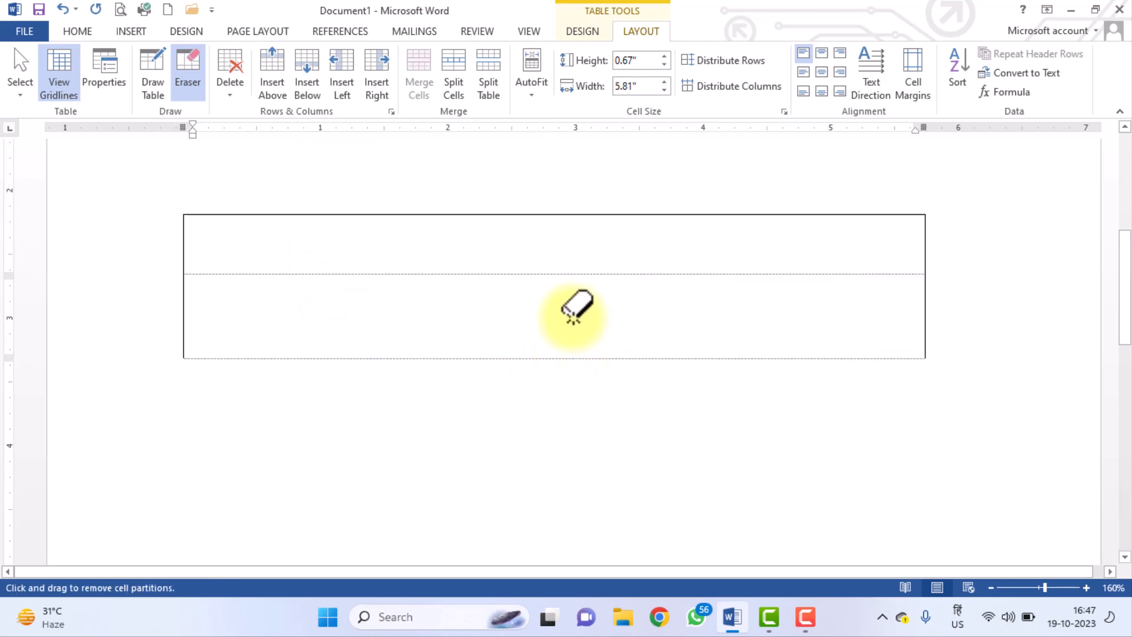
pyautogui.click(568, 273)
pyautogui.click(561, 216)
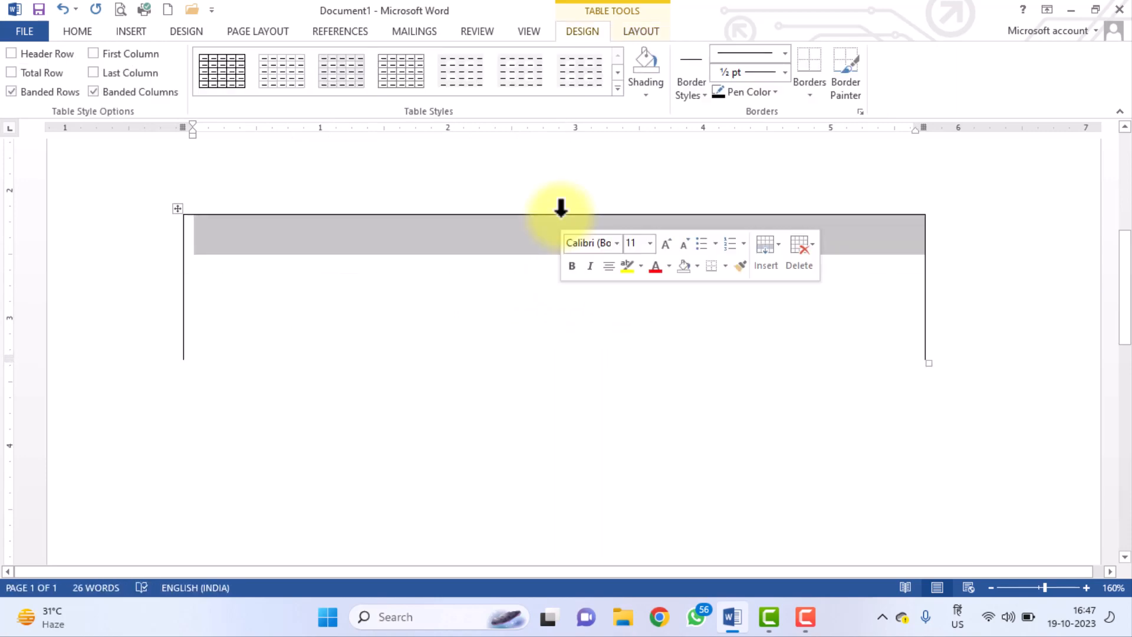
pyautogui.click(494, 253)
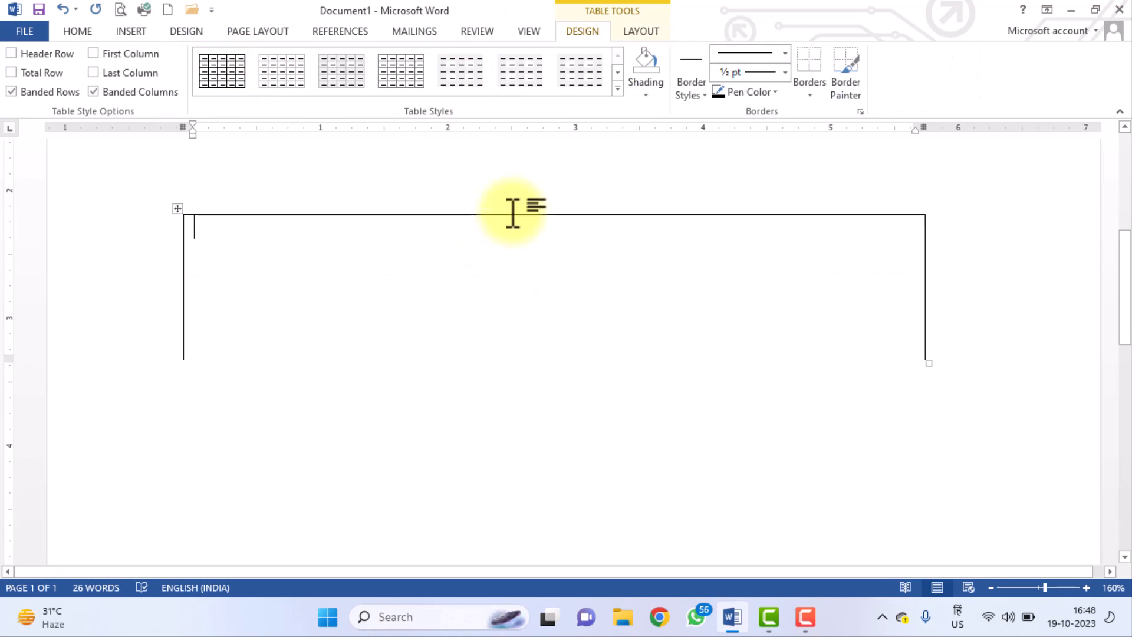
pyautogui.click(641, 32)
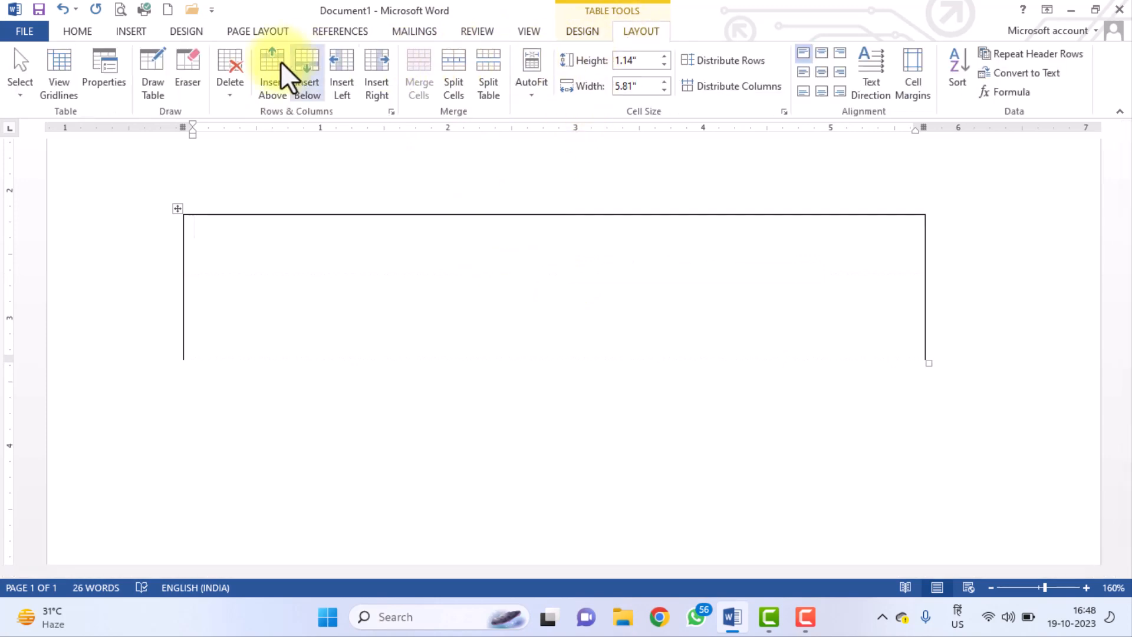
pyautogui.click(198, 75)
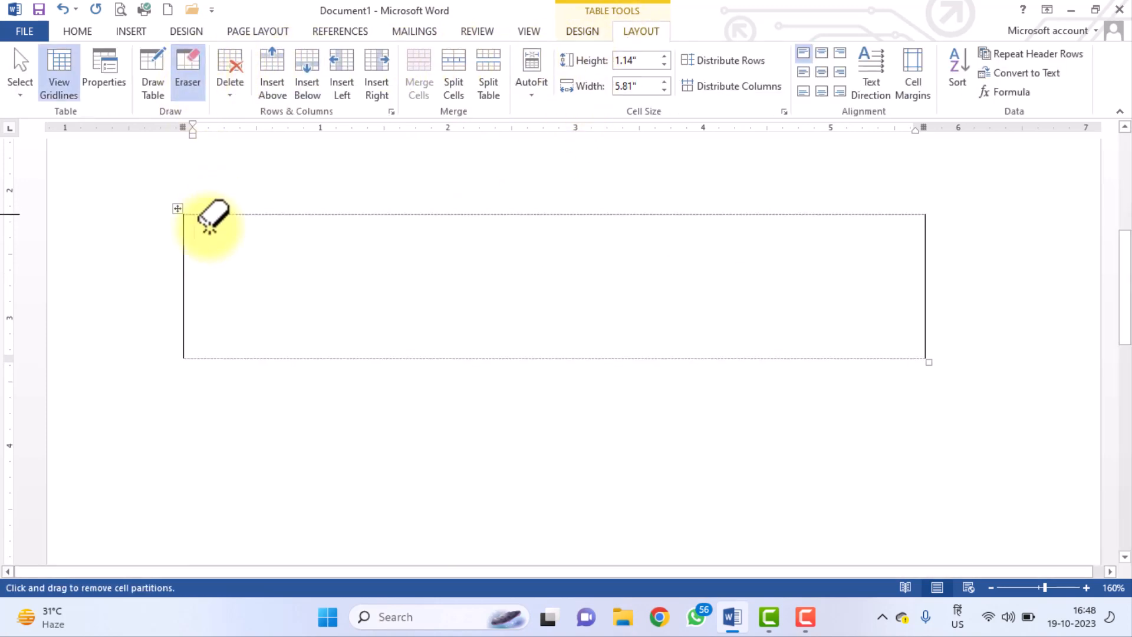
pyautogui.click(185, 250)
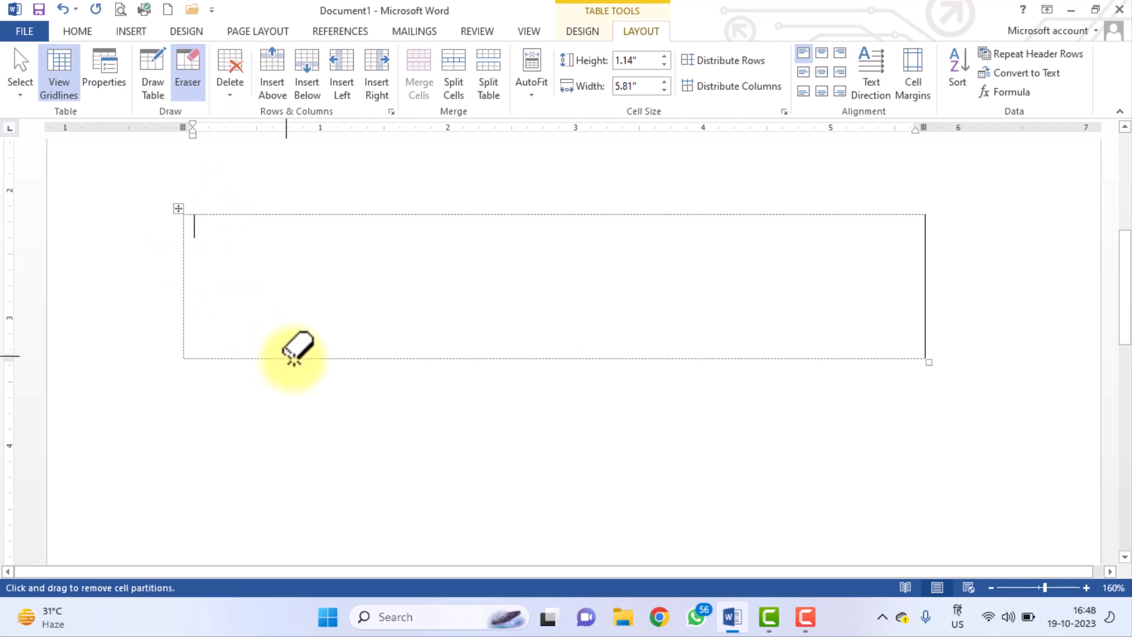
pyautogui.click(924, 262)
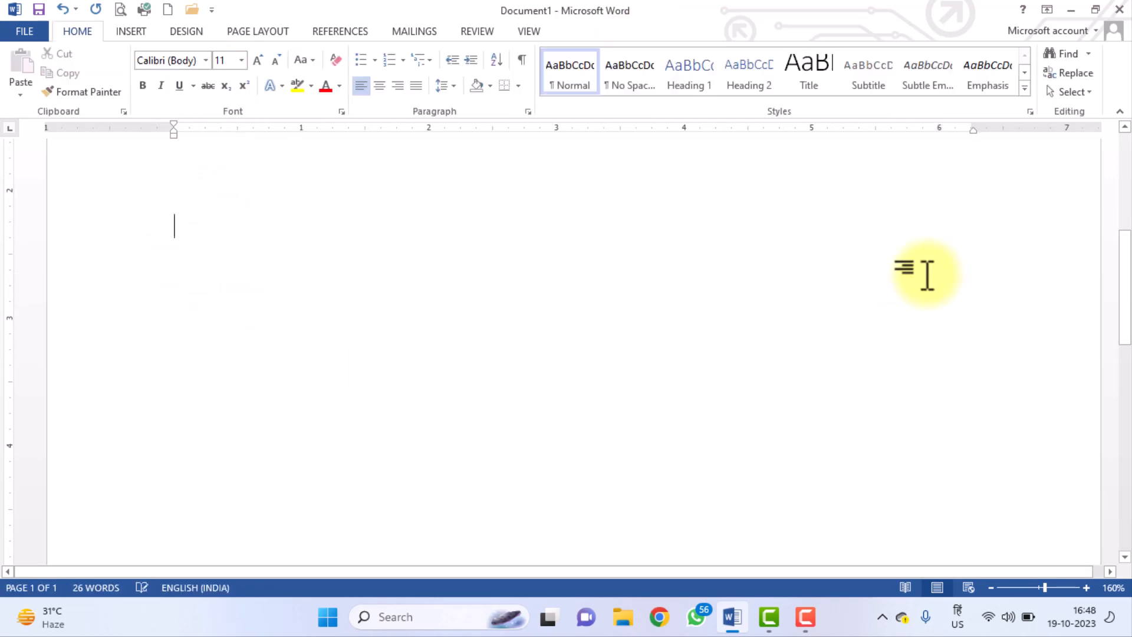
pyautogui.scroll(5, 435, 304)
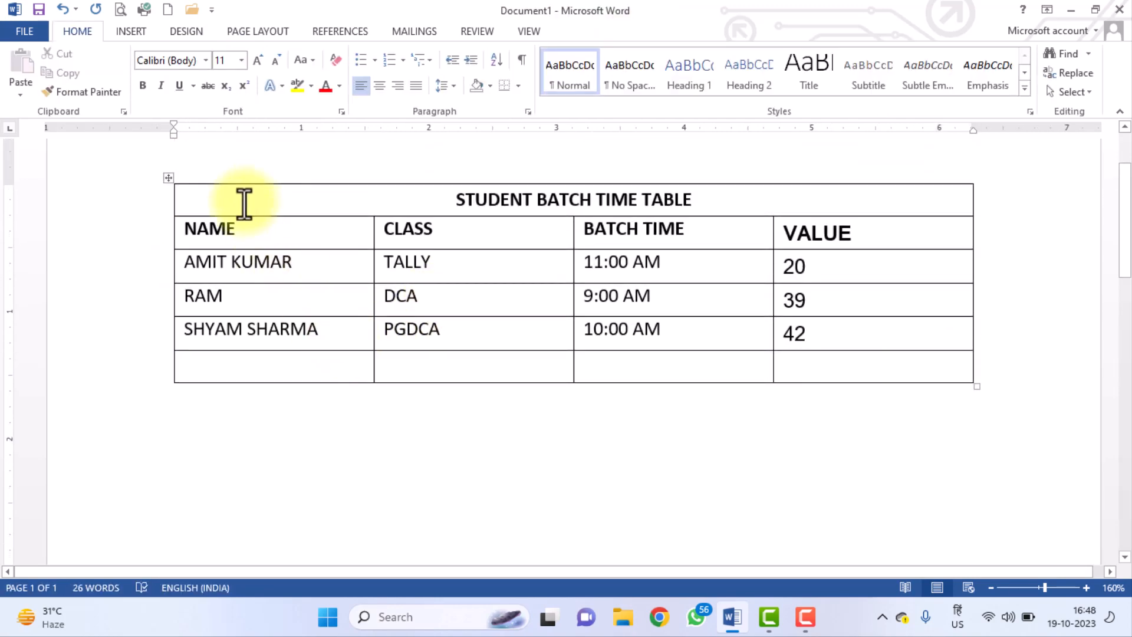
pyautogui.click(61, 8)
pyautogui.scroll(-2, 348, 427)
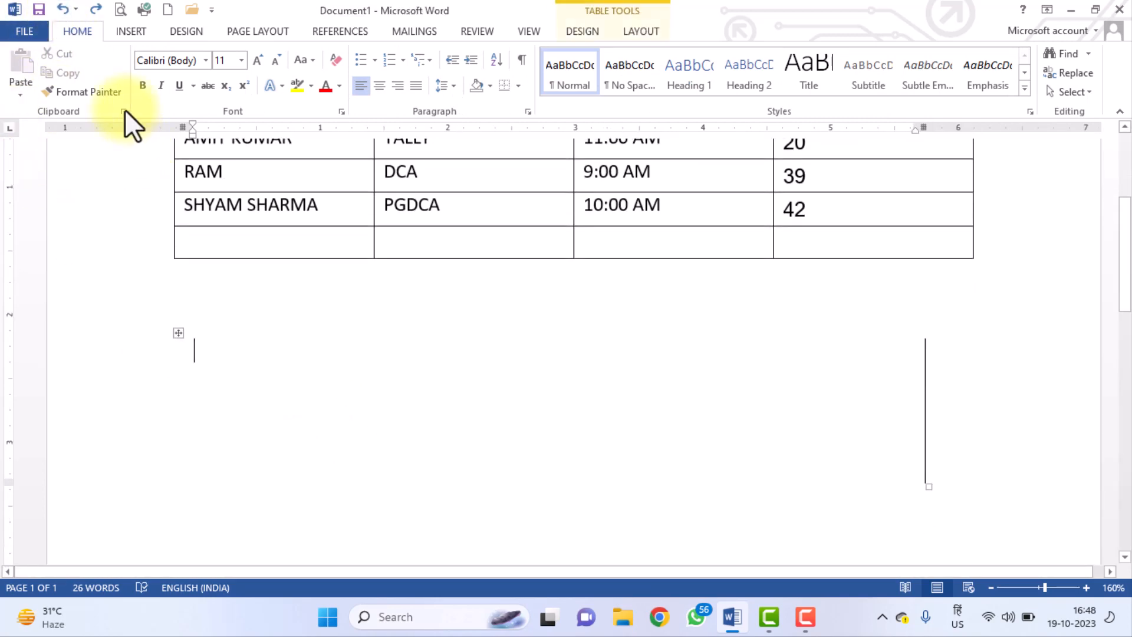
pyautogui.click(61, 10)
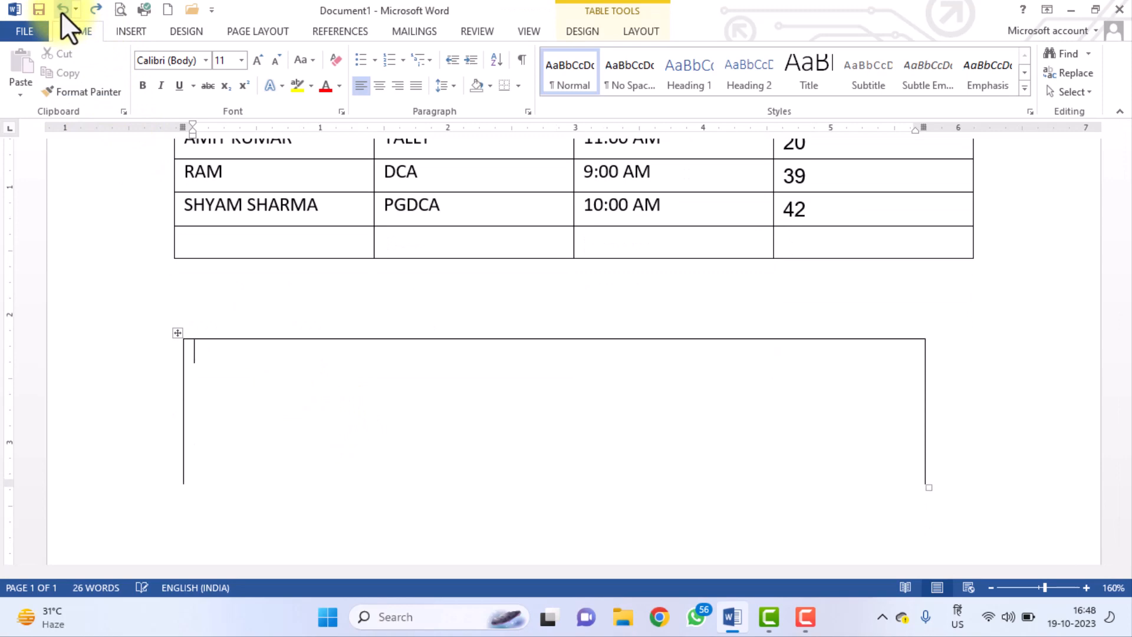
pyautogui.click(61, 11)
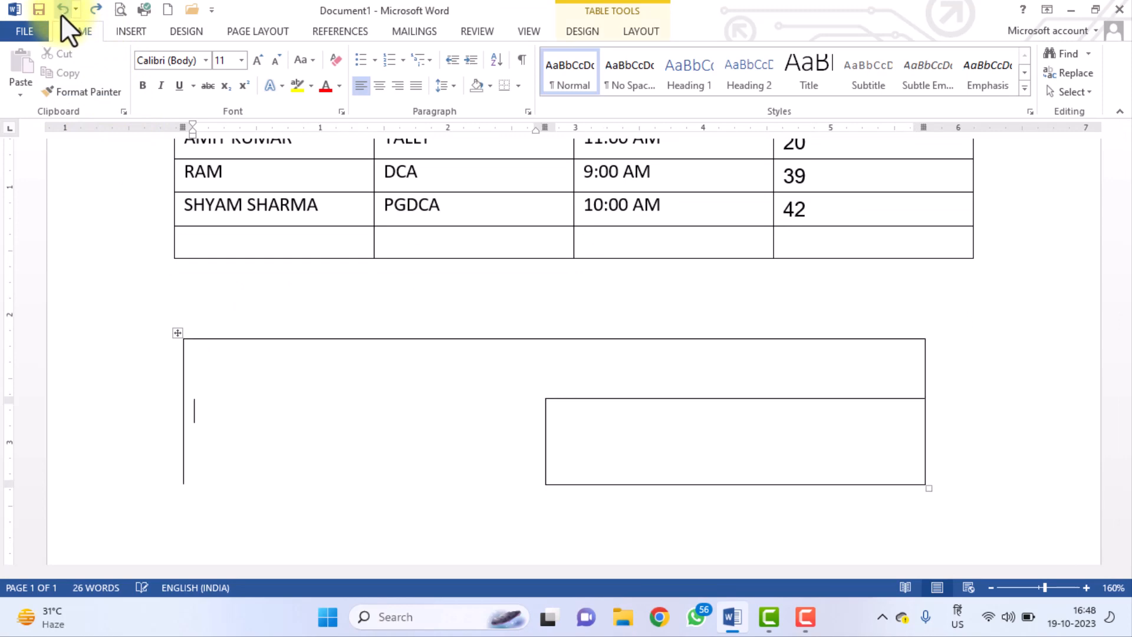
pyautogui.click(639, 31)
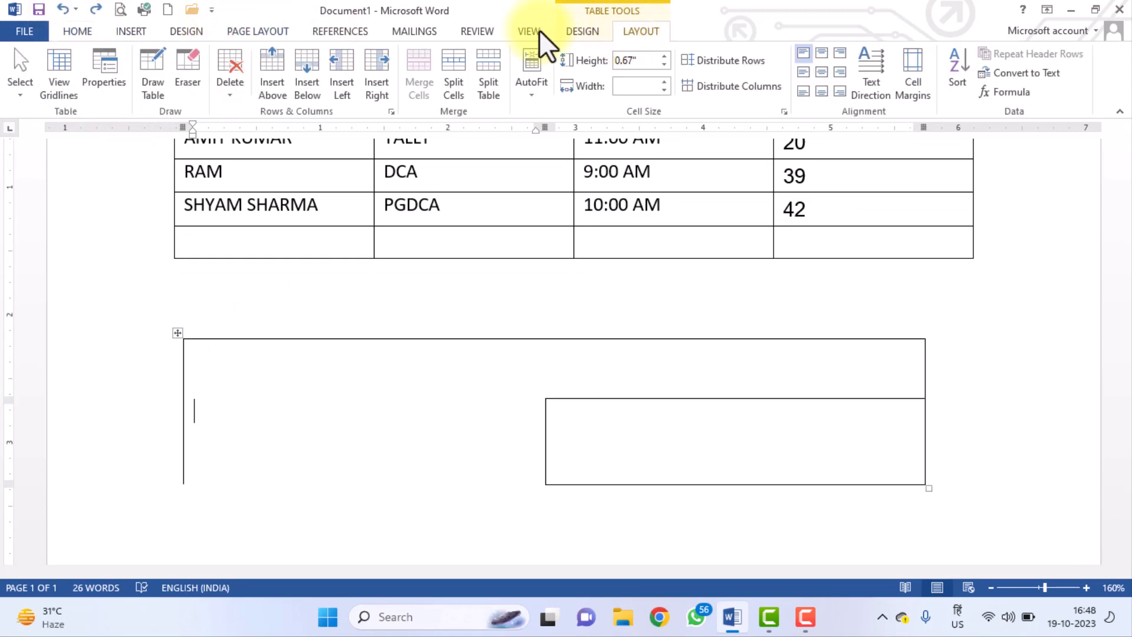
pyautogui.click(230, 89)
pyautogui.click(255, 168)
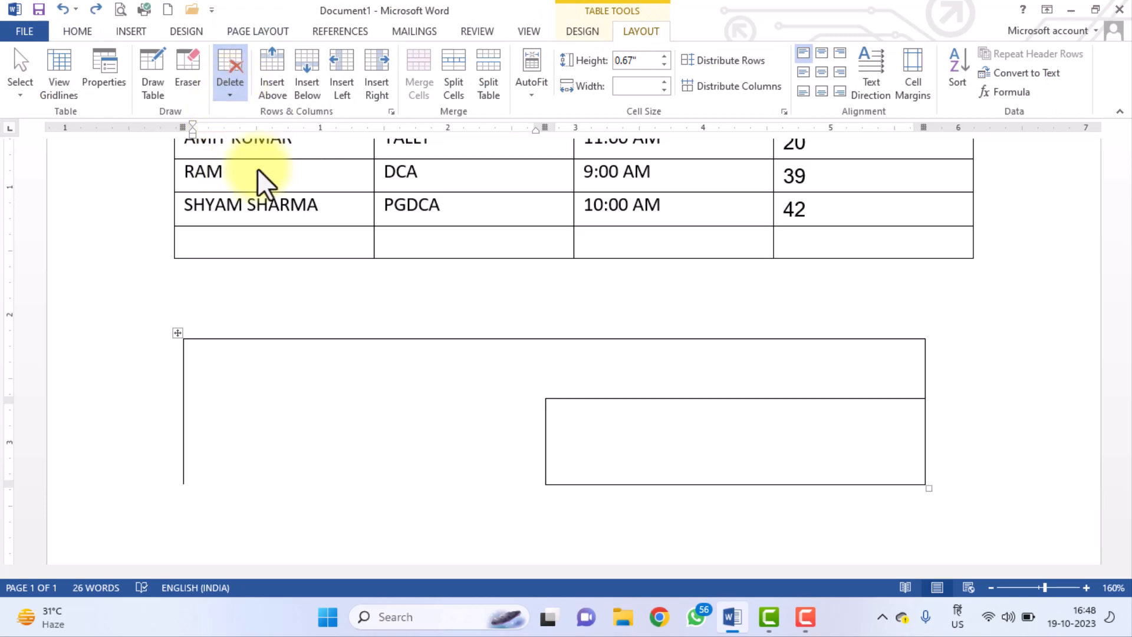
pyautogui.scroll(3, 485, 344)
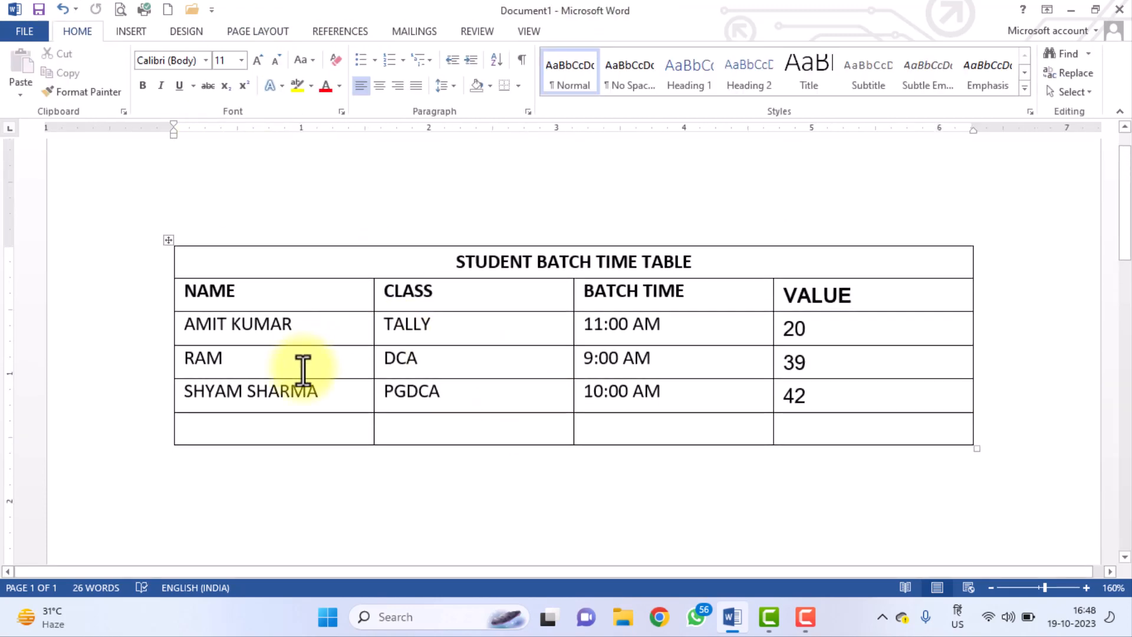
pyautogui.click(307, 361)
# In Table Properties, set the table alignment to Right with text wrapping None.
pyautogui.click(625, 33)
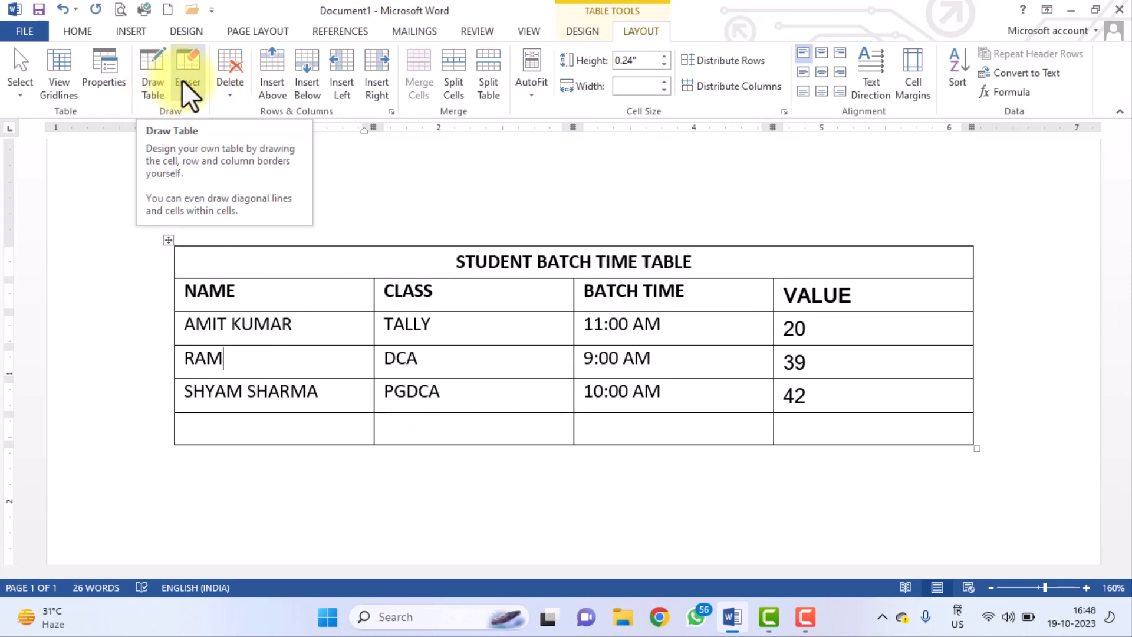
pyautogui.click(100, 85)
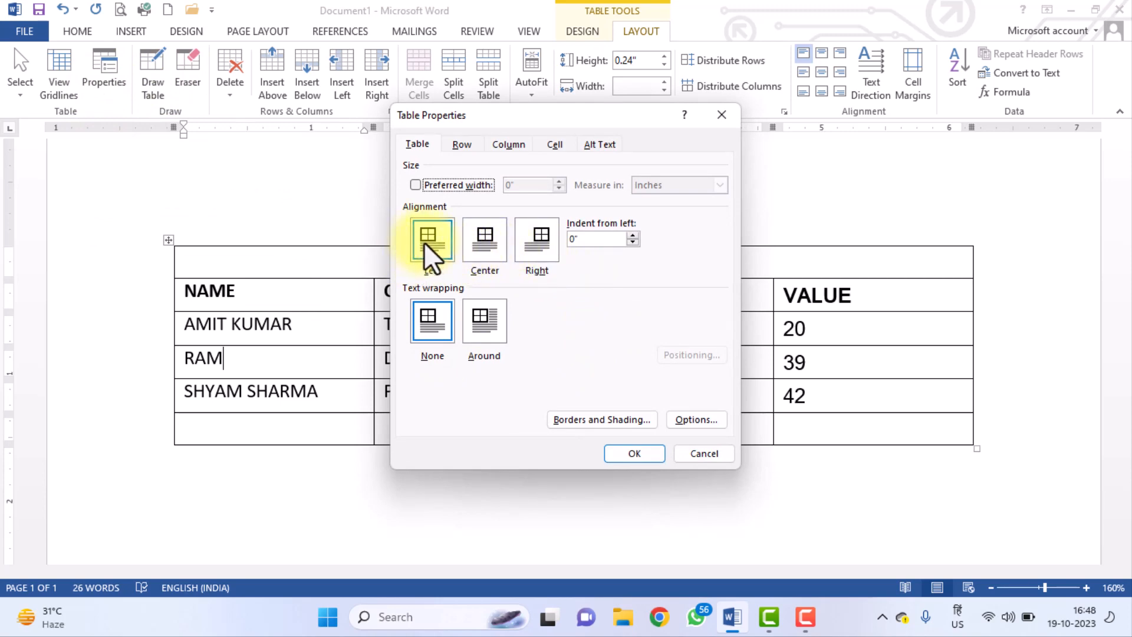
pyautogui.click(482, 256)
pyautogui.click(537, 253)
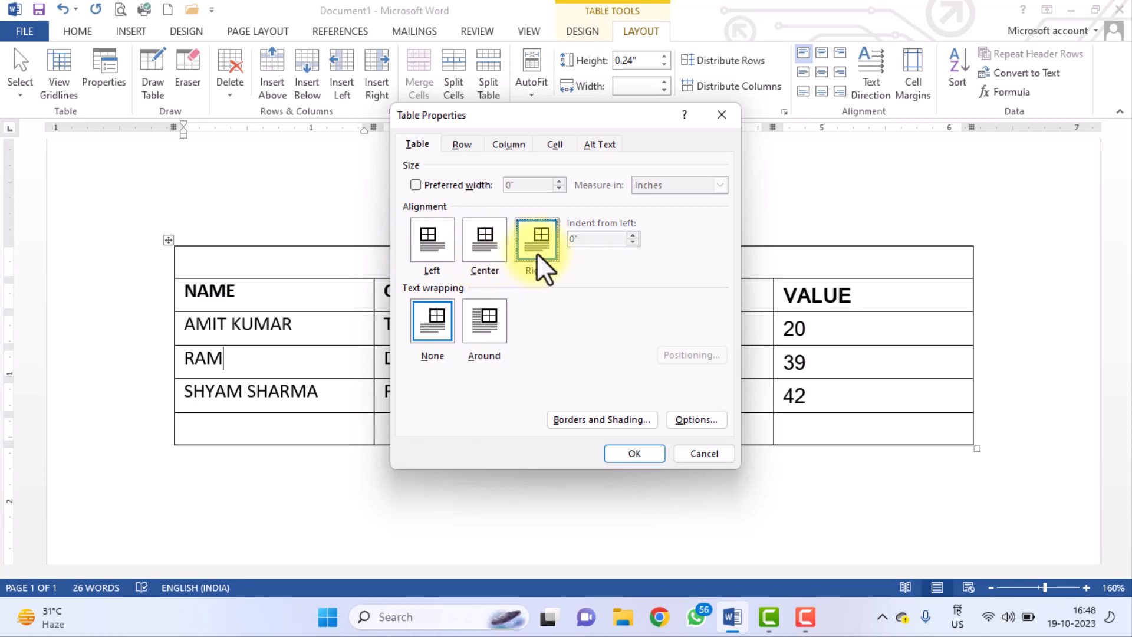
pyautogui.click(490, 328)
pyautogui.click(440, 332)
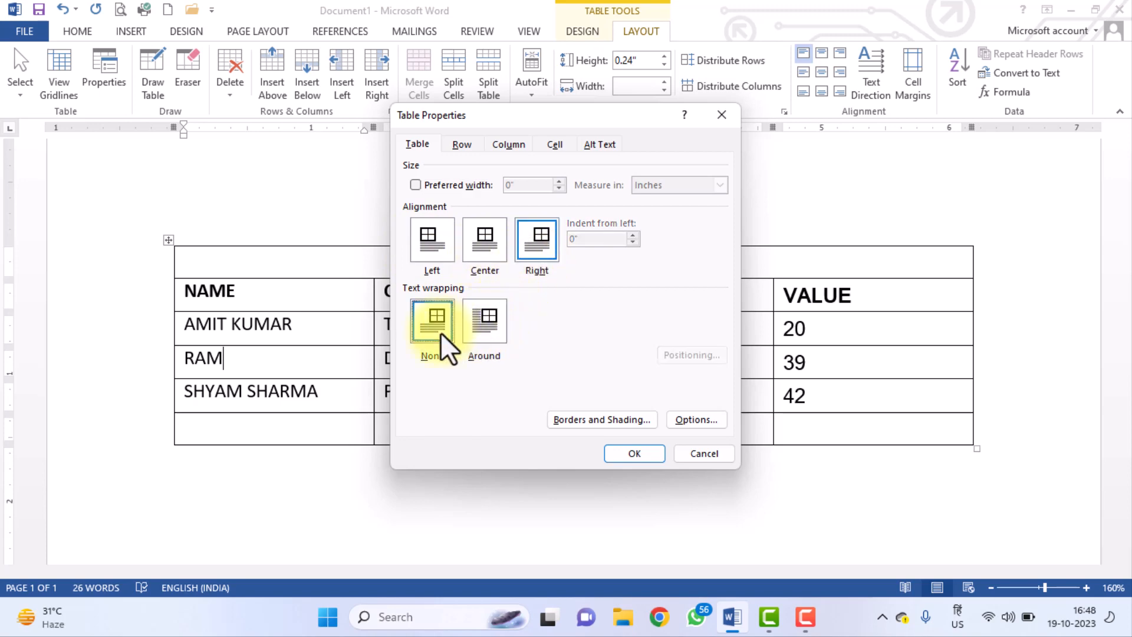
pyautogui.click(434, 253)
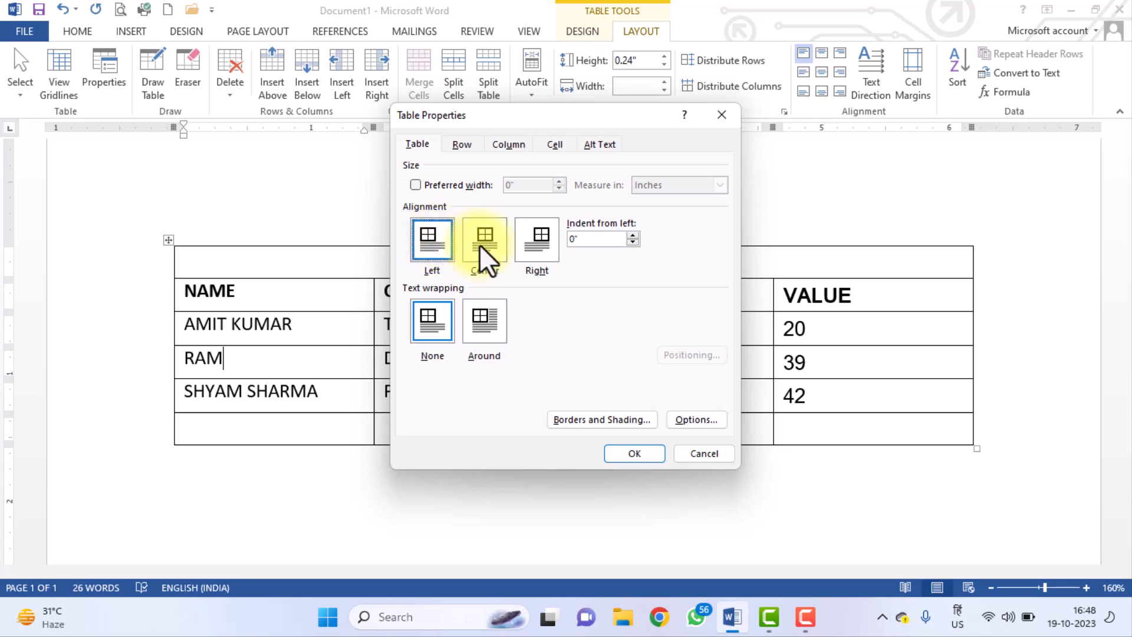
pyautogui.click(546, 246)
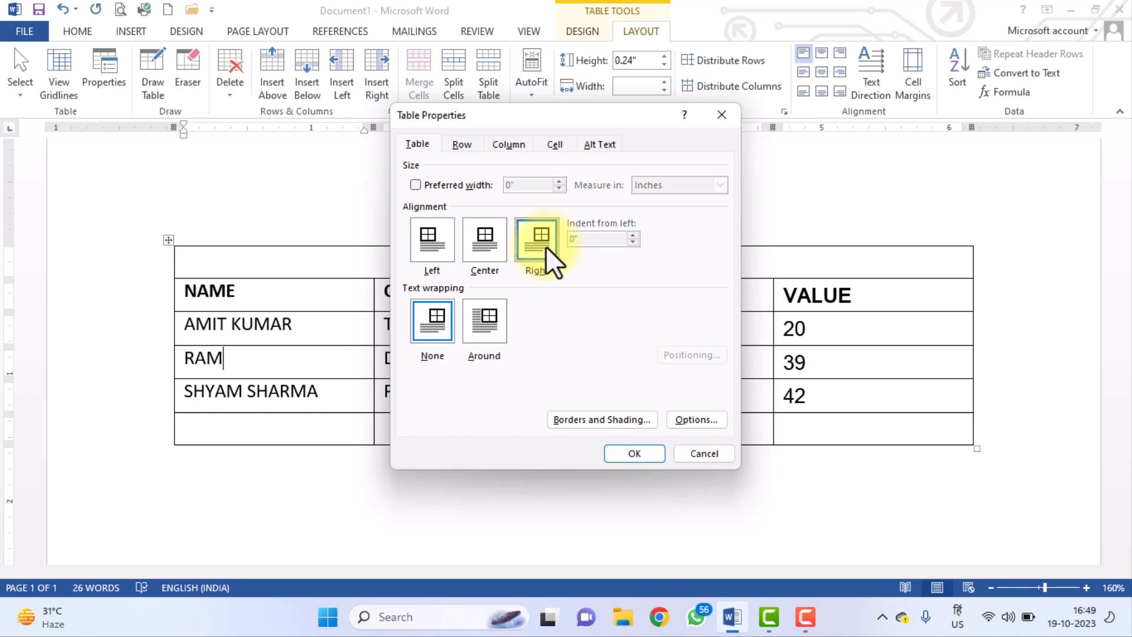
pyautogui.click(641, 460)
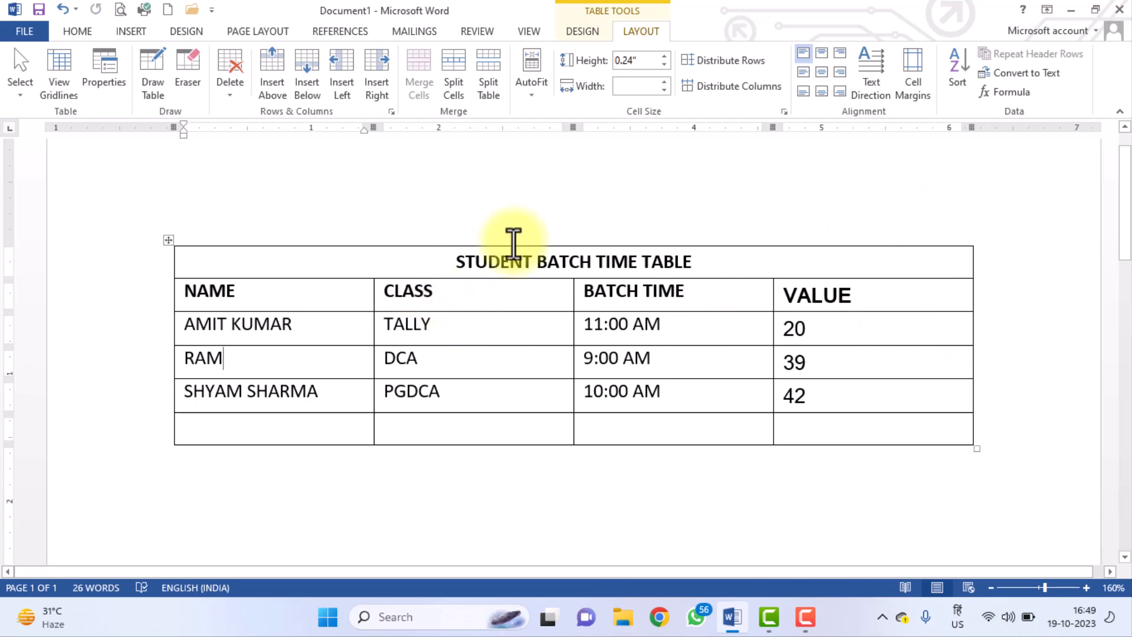
# Set the table to Left alignment in Table Properties and apply AutoFit Window.
pyautogui.click(525, 92)
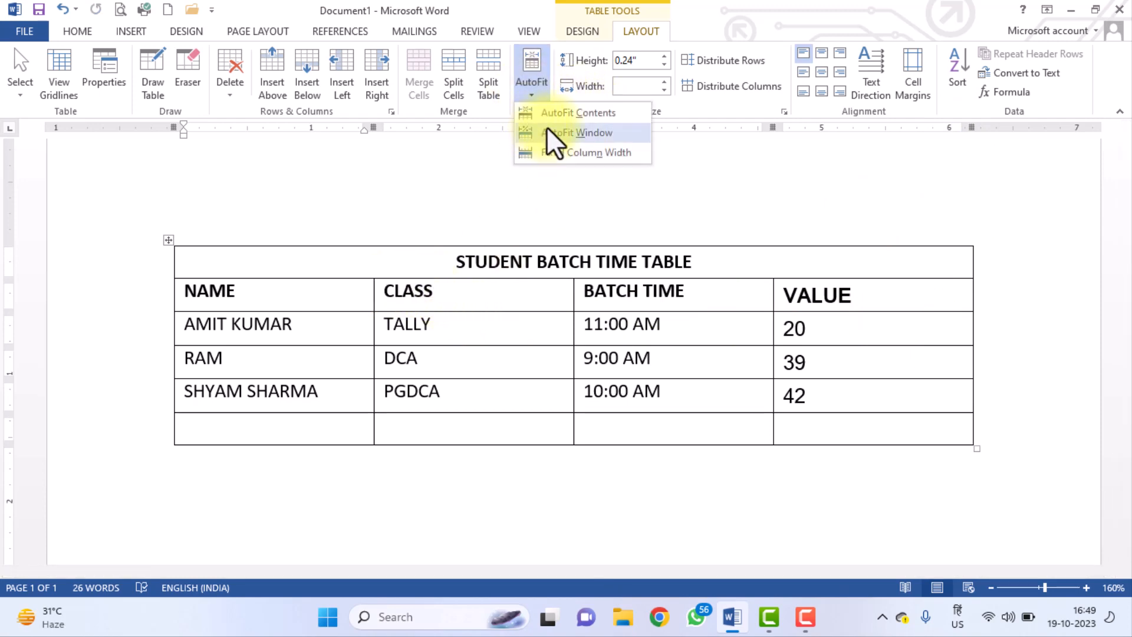
pyautogui.click(551, 132)
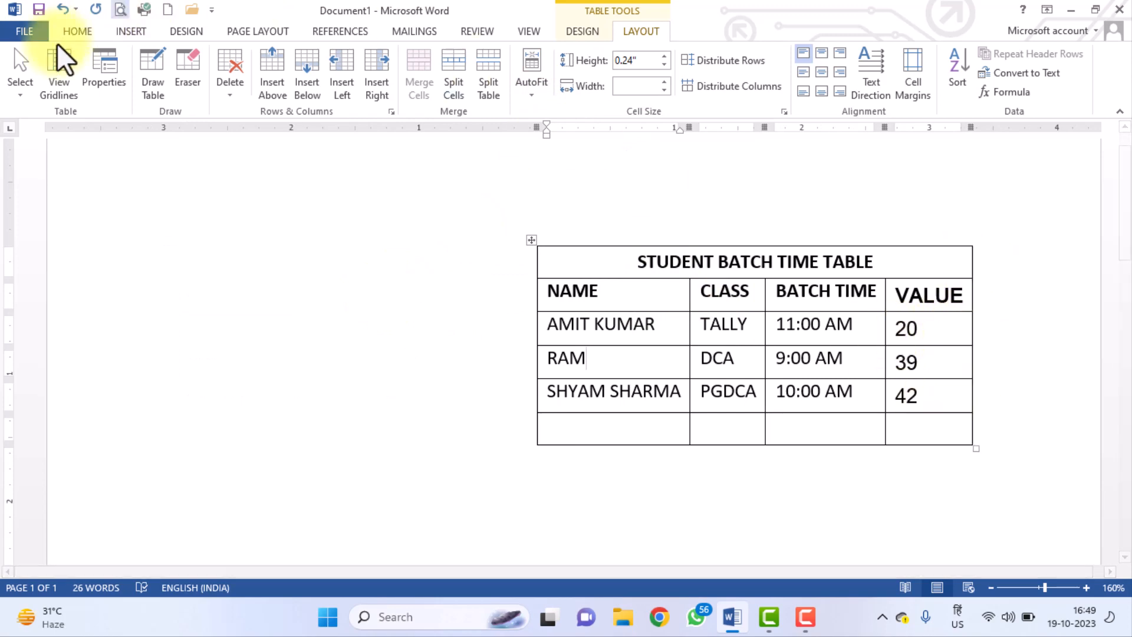
pyautogui.click(105, 89)
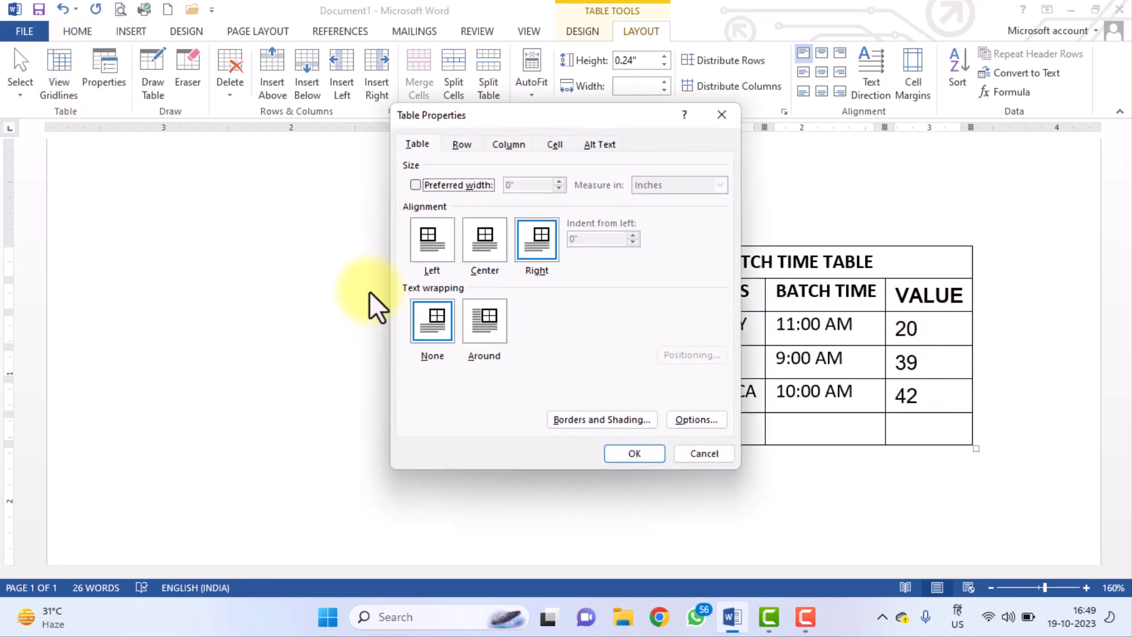
pyautogui.click(427, 242)
pyautogui.click(620, 454)
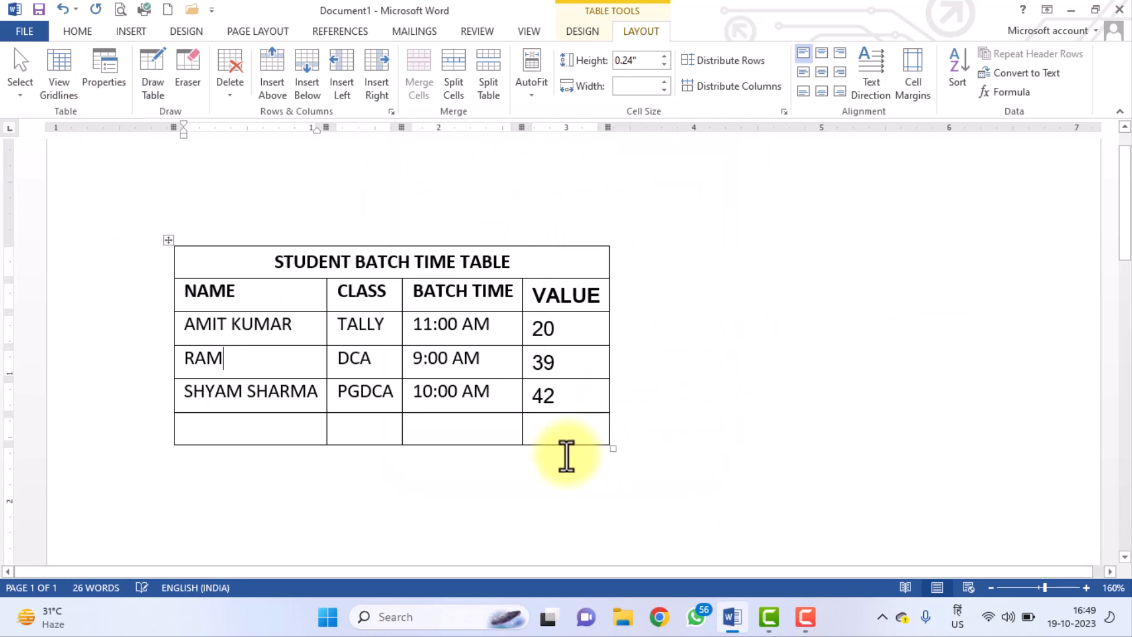
pyautogui.click(530, 88)
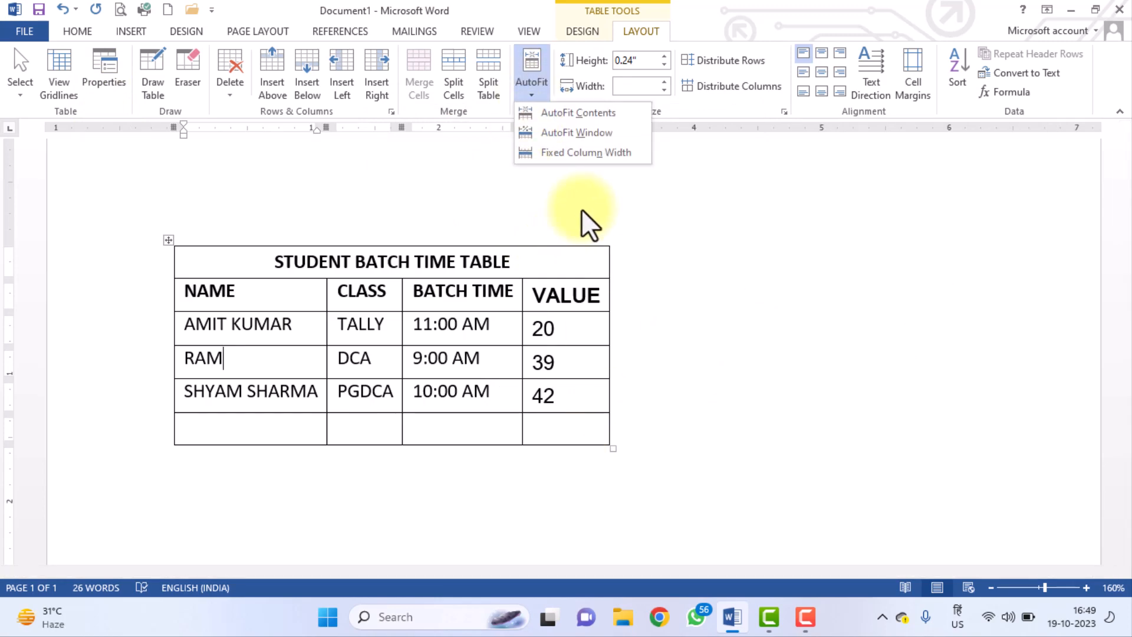
pyautogui.click(582, 134)
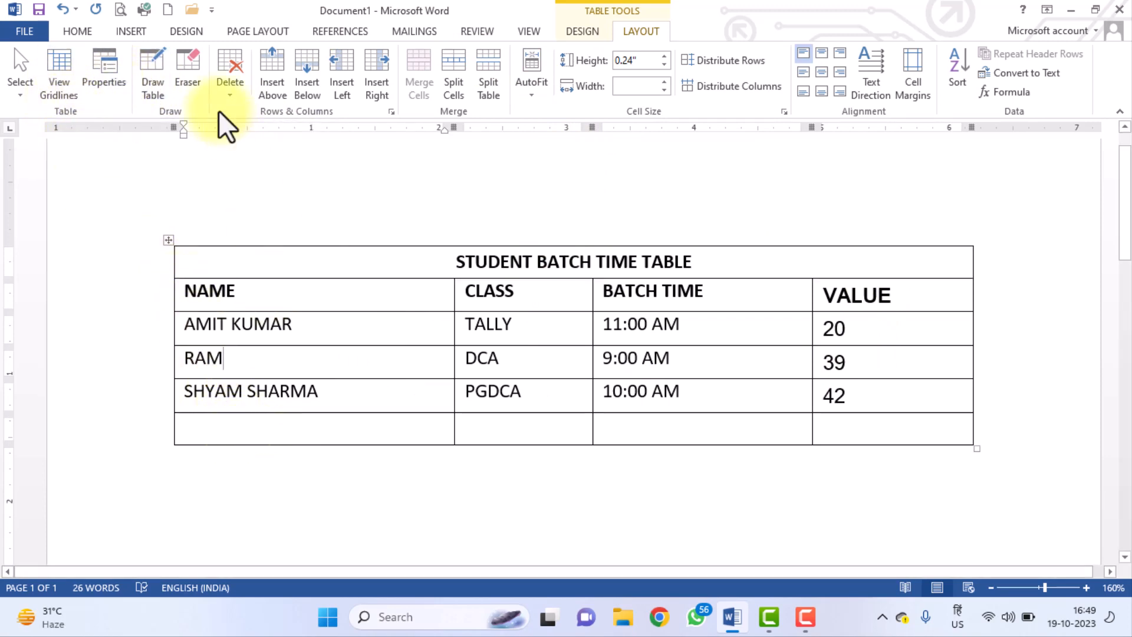
pyautogui.click(194, 73)
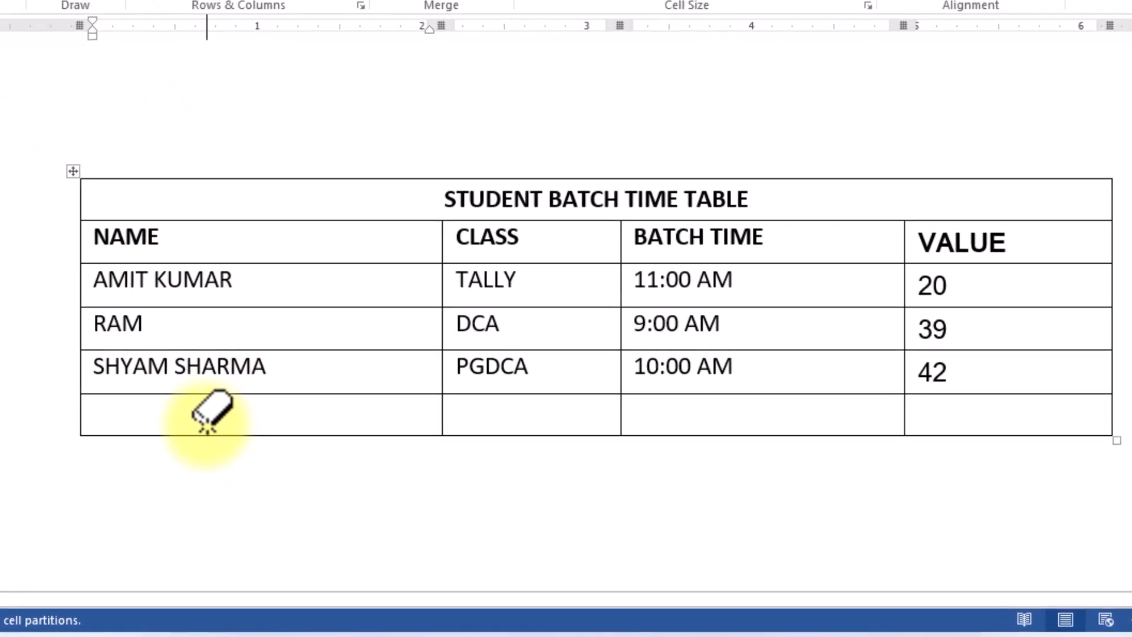
pyautogui.click(232, 439)
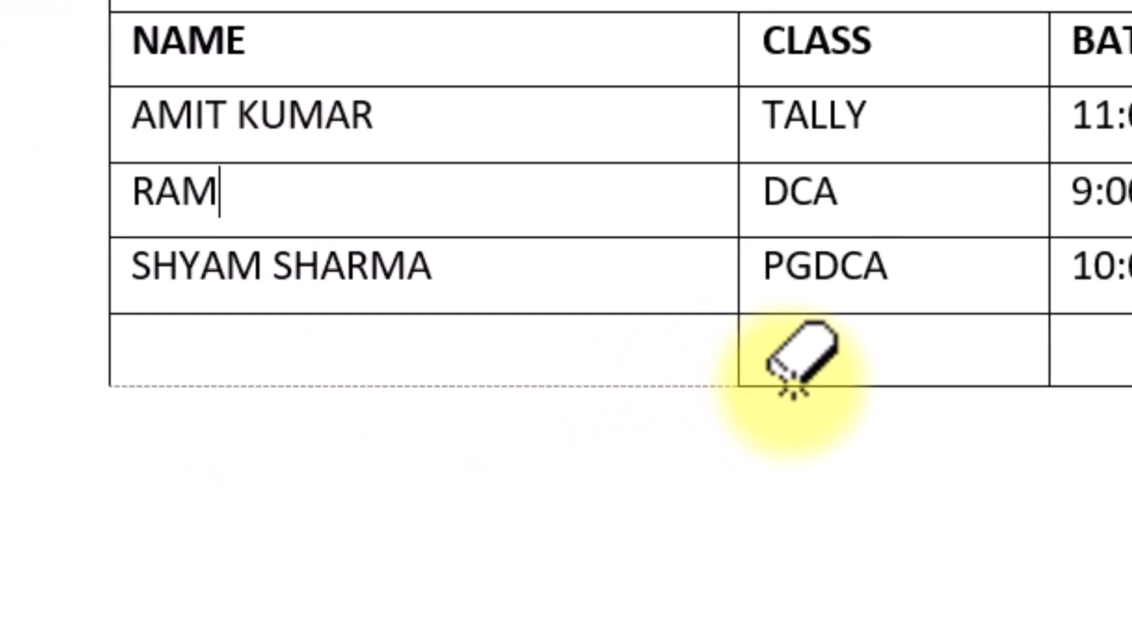
pyautogui.click(721, 391)
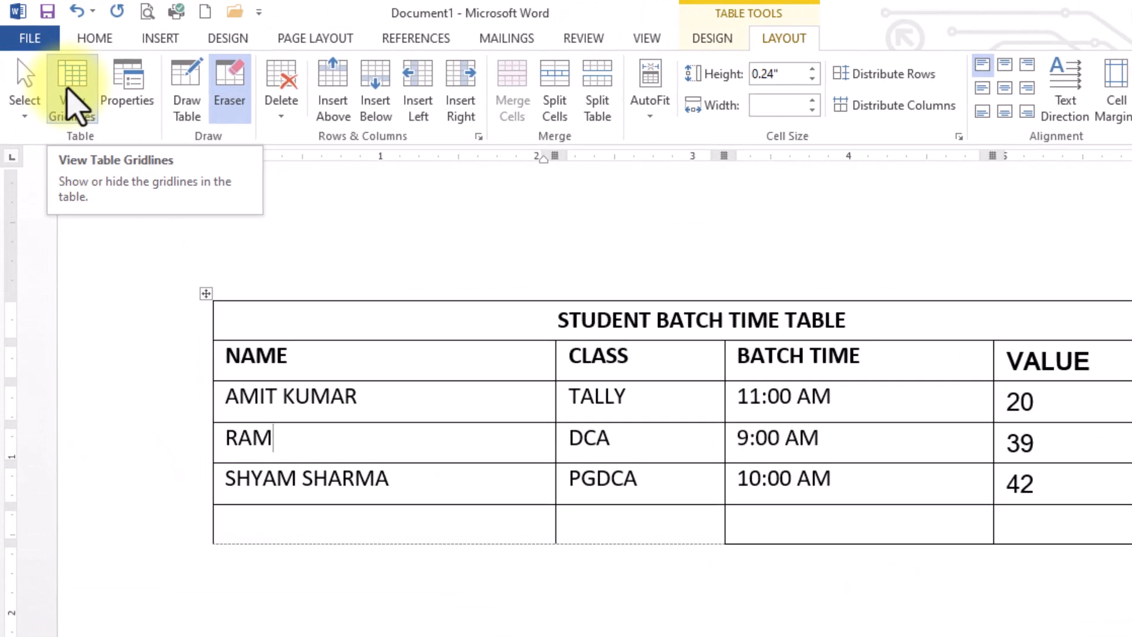
pyautogui.click(68, 92)
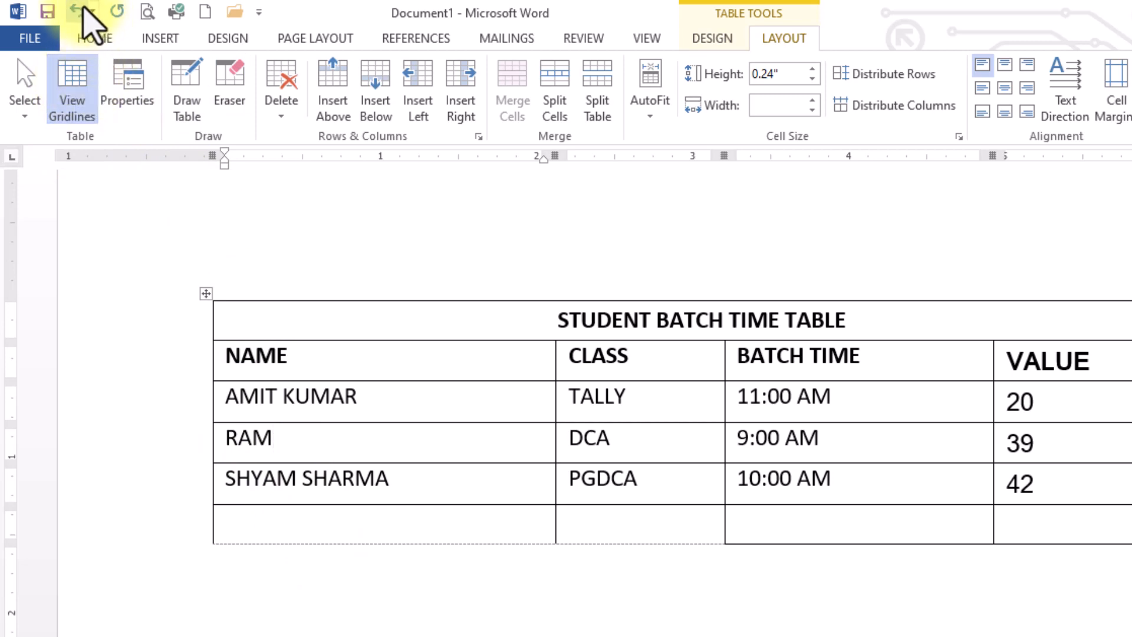
pyautogui.click(72, 11)
pyautogui.click(74, 11)
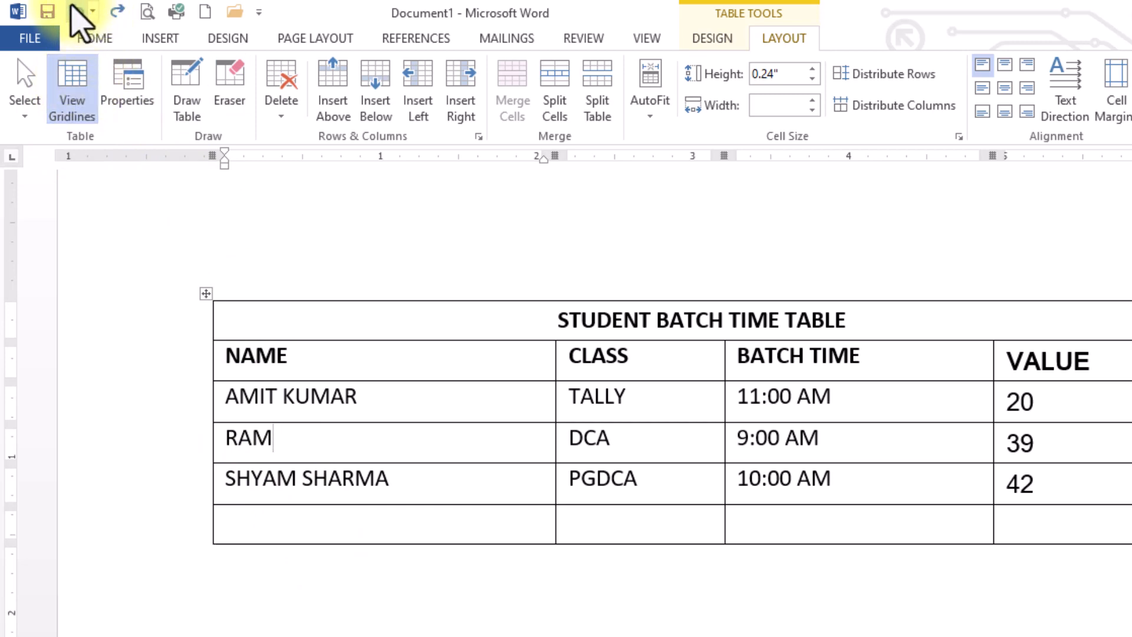
pyautogui.click(27, 91)
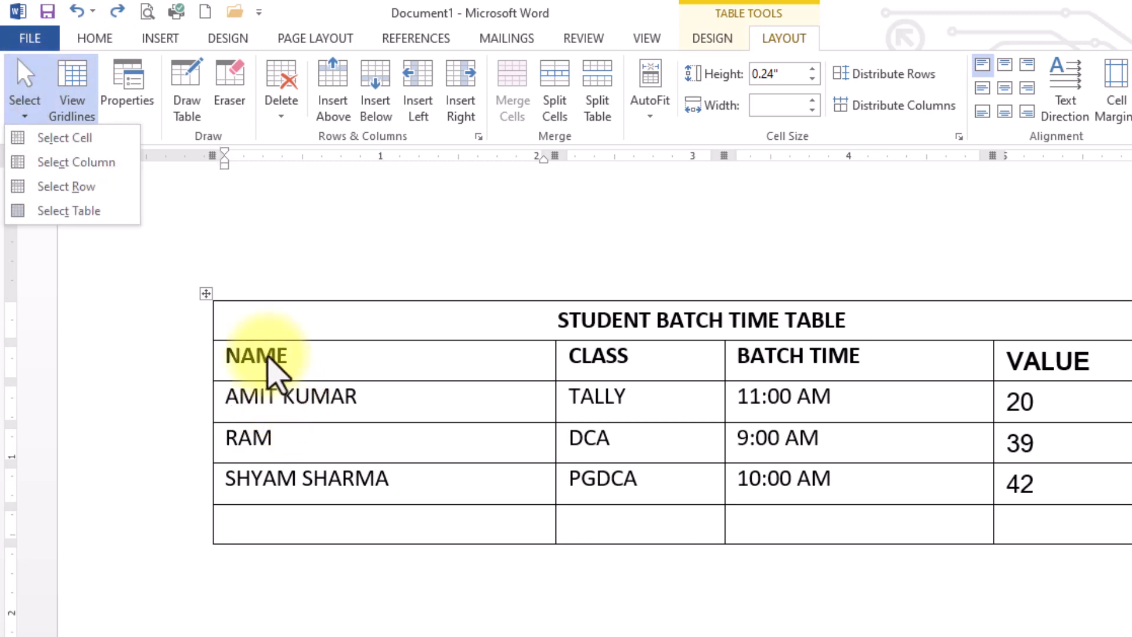
pyautogui.click(237, 328)
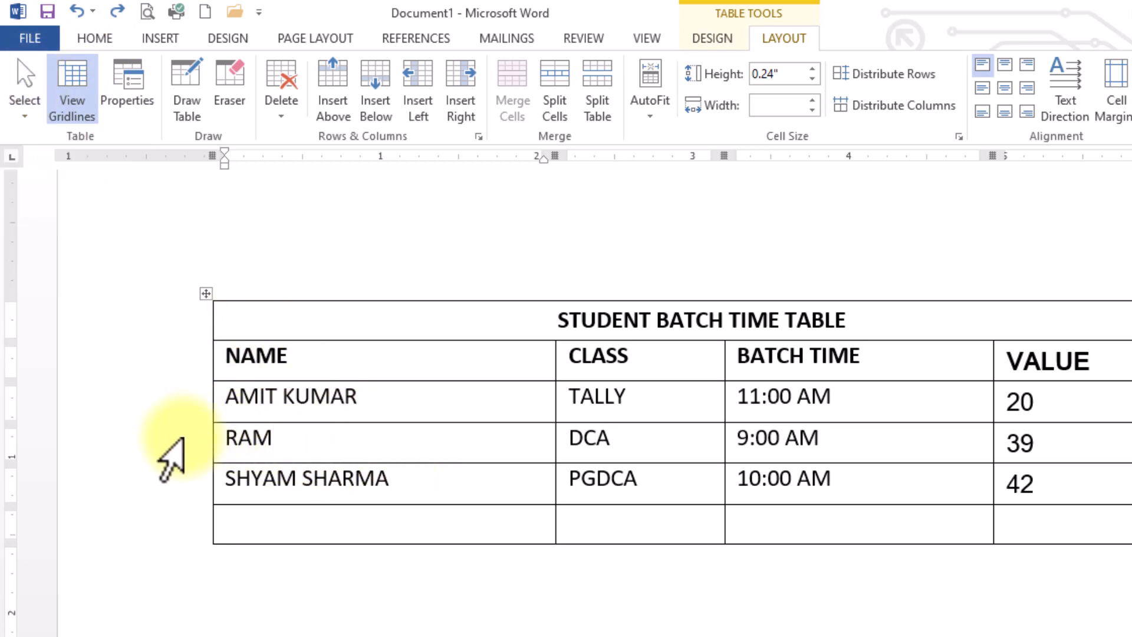
pyautogui.click(171, 442)
pyautogui.click(171, 394)
pyautogui.moveTo(168, 321); pyautogui.dragTo(148, 498)
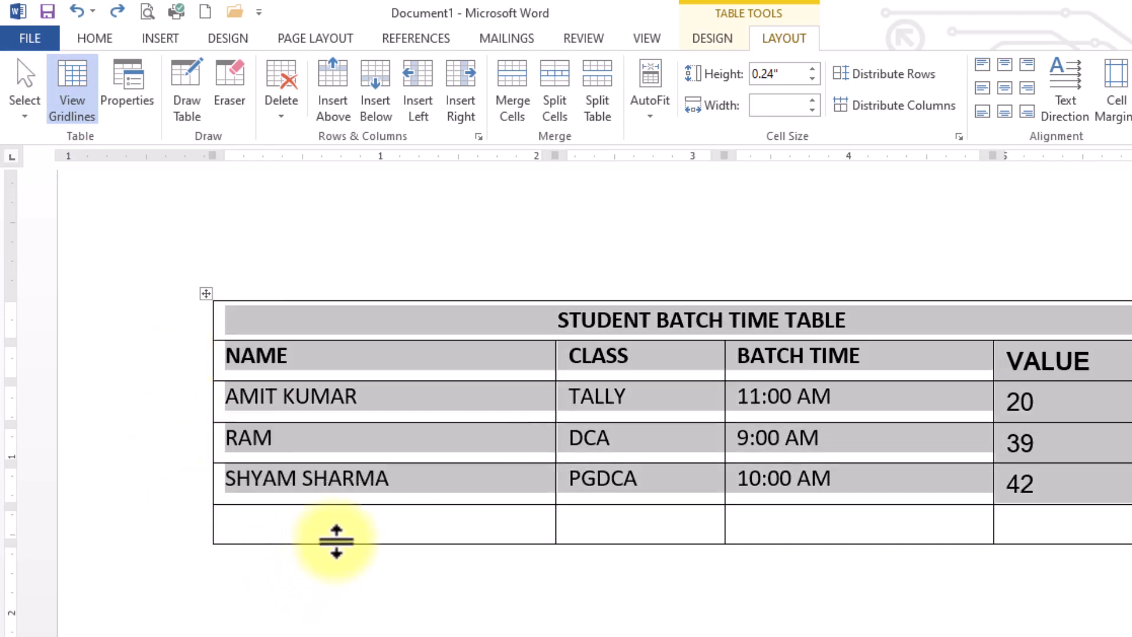
pyautogui.click(343, 518)
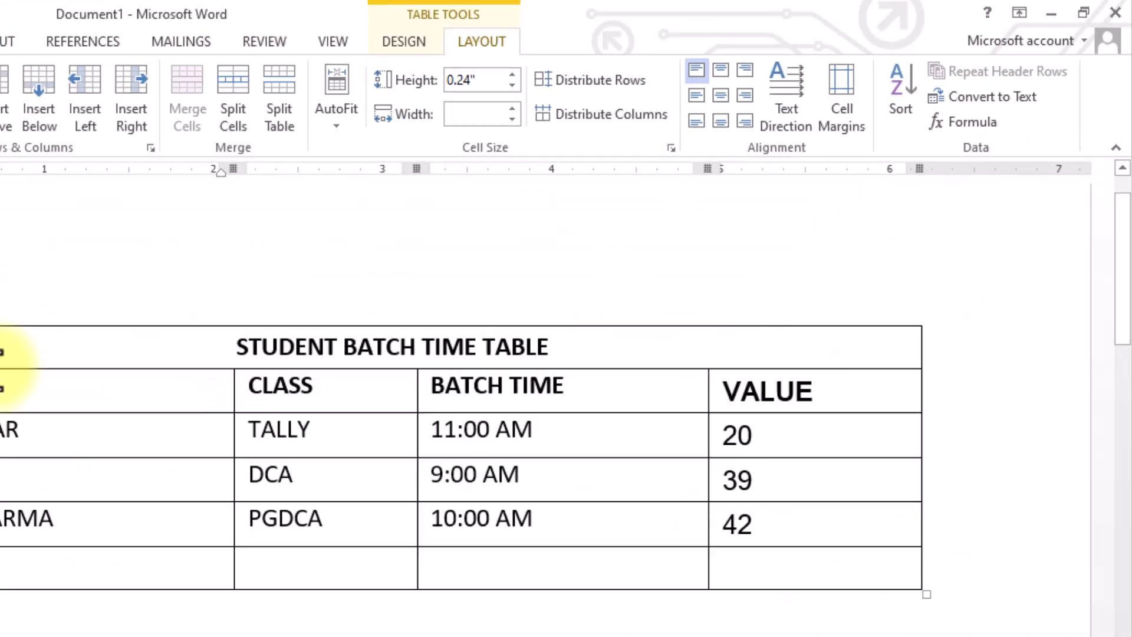
pyautogui.moveTo(120, 318); pyautogui.dragTo(805, 325)
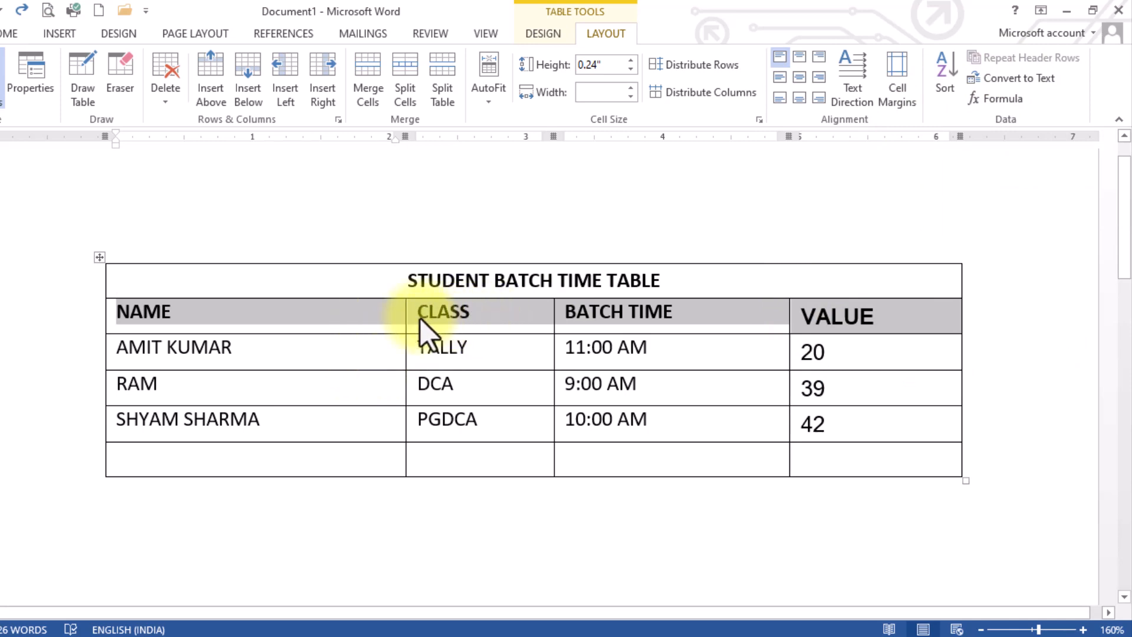
pyautogui.click(331, 328)
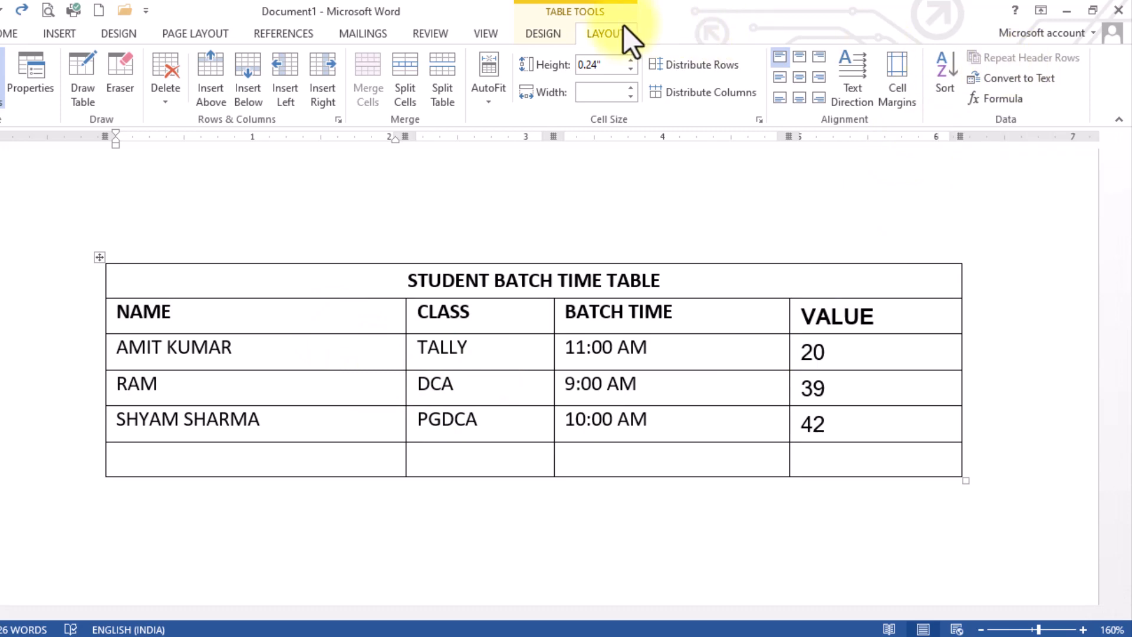
# Preview a blue and a light-blue table style from the gallery, then undo both.
pyautogui.click(541, 34)
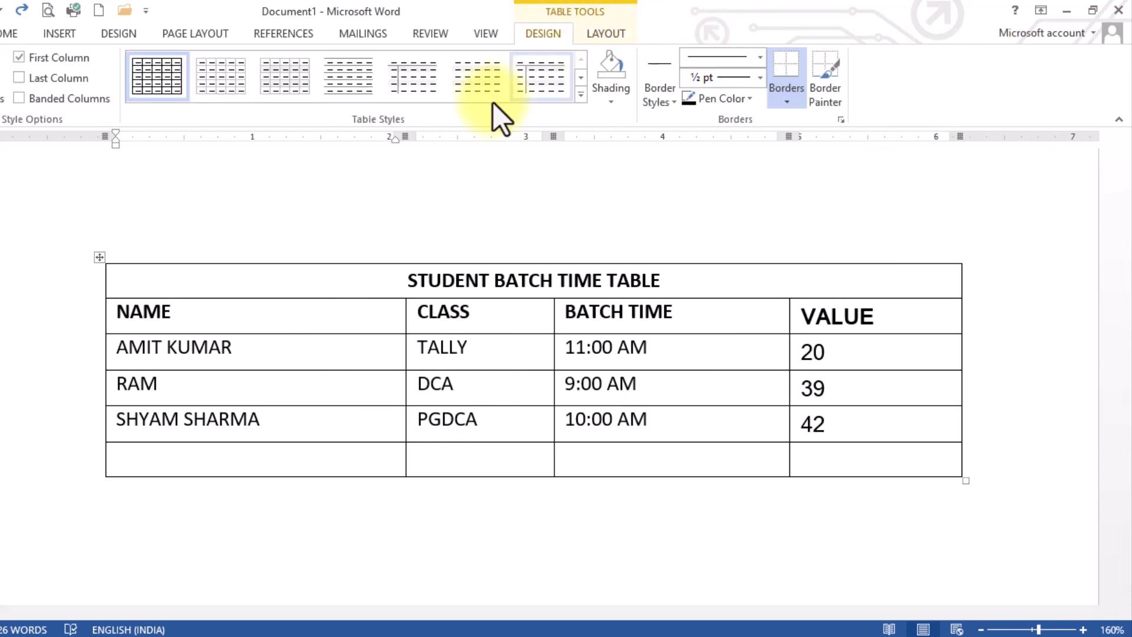
pyautogui.click(580, 94)
pyautogui.click(475, 319)
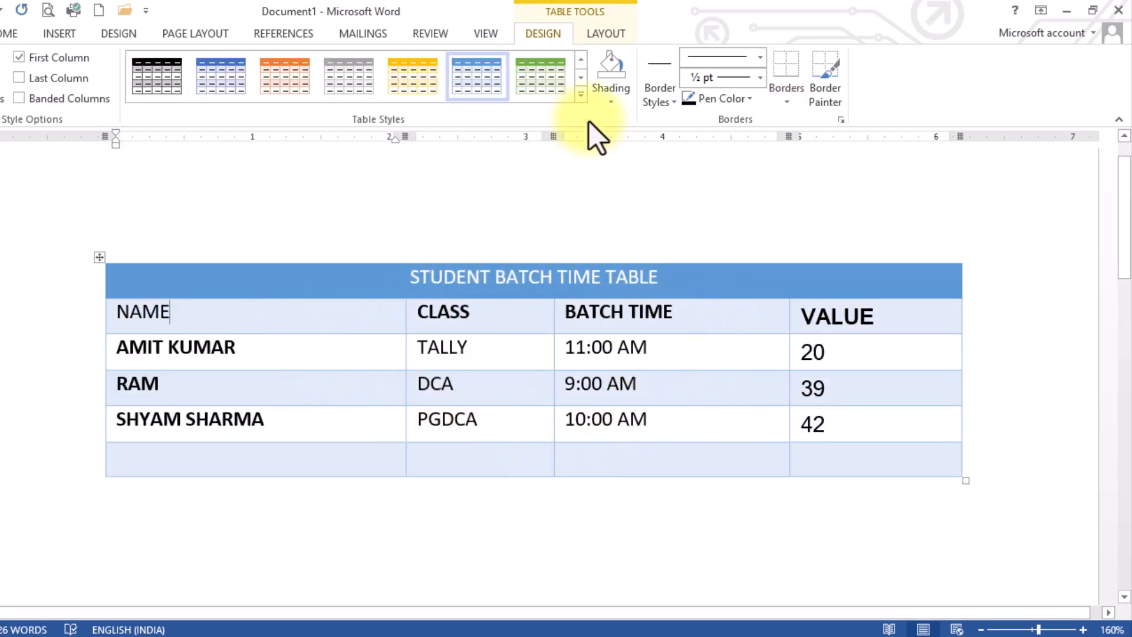
pyautogui.click(580, 95)
pyautogui.scroll(-5, 546, 384)
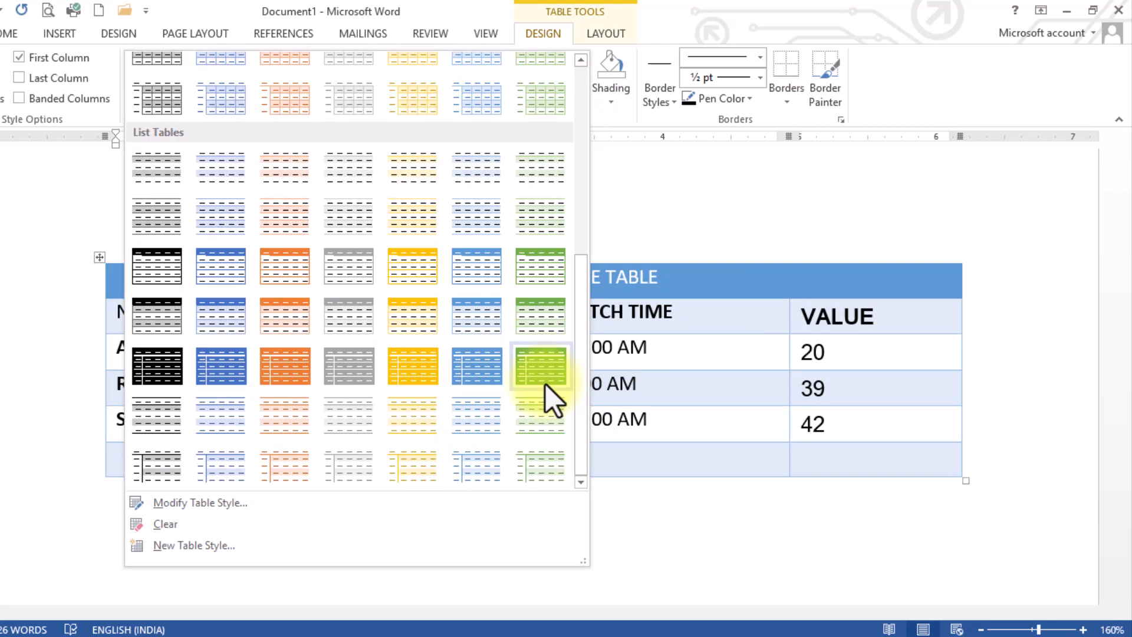
pyautogui.click(470, 436)
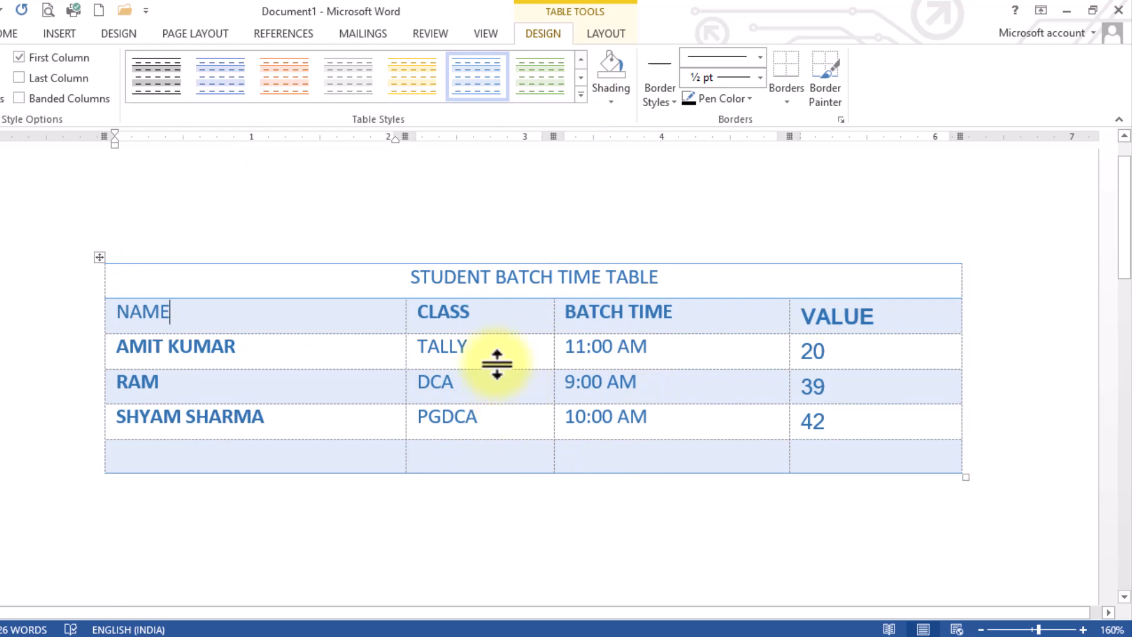
pyautogui.click(0, 12)
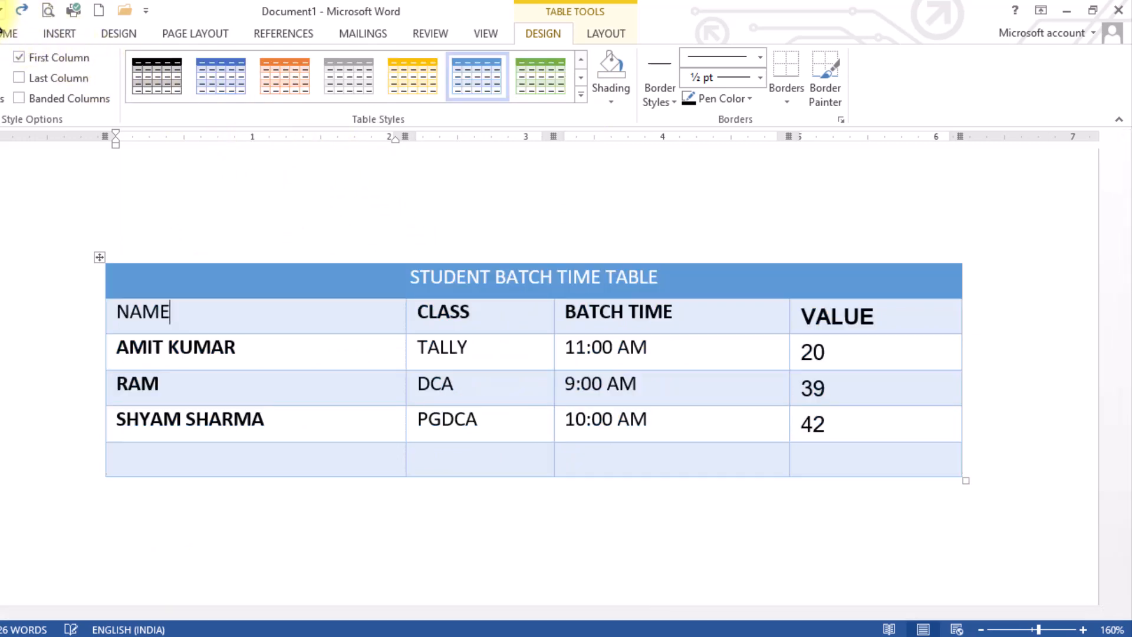
pyautogui.click(0, 12)
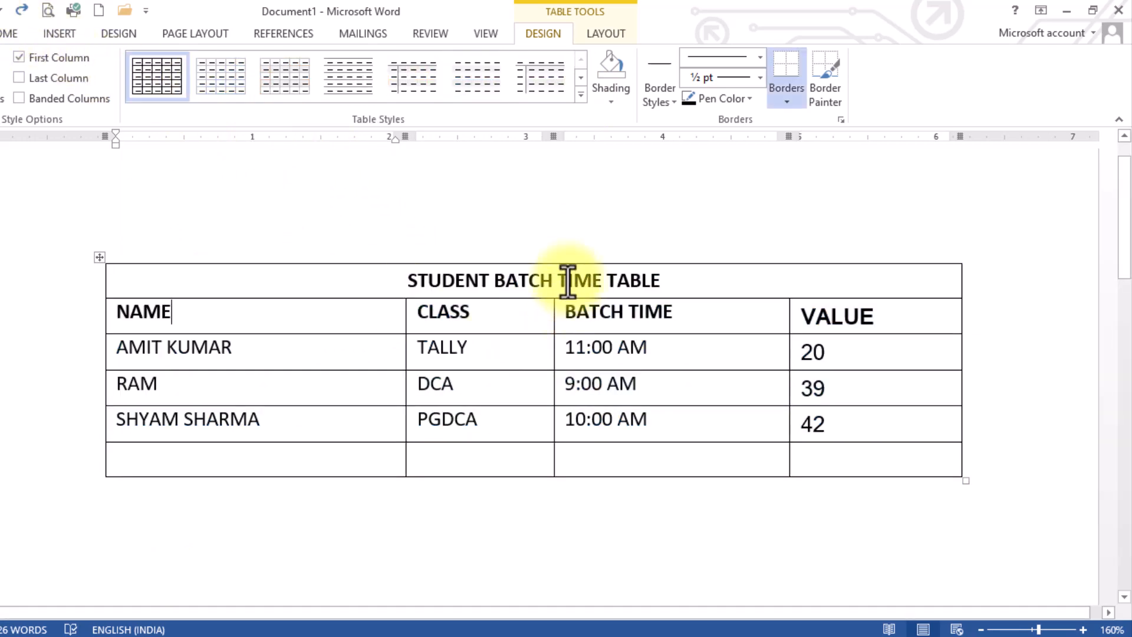
# Shade the STUDENT BATCH TIME TABLE title row orange.
pyautogui.moveTo(263, 281); pyautogui.dragTo(674, 257)
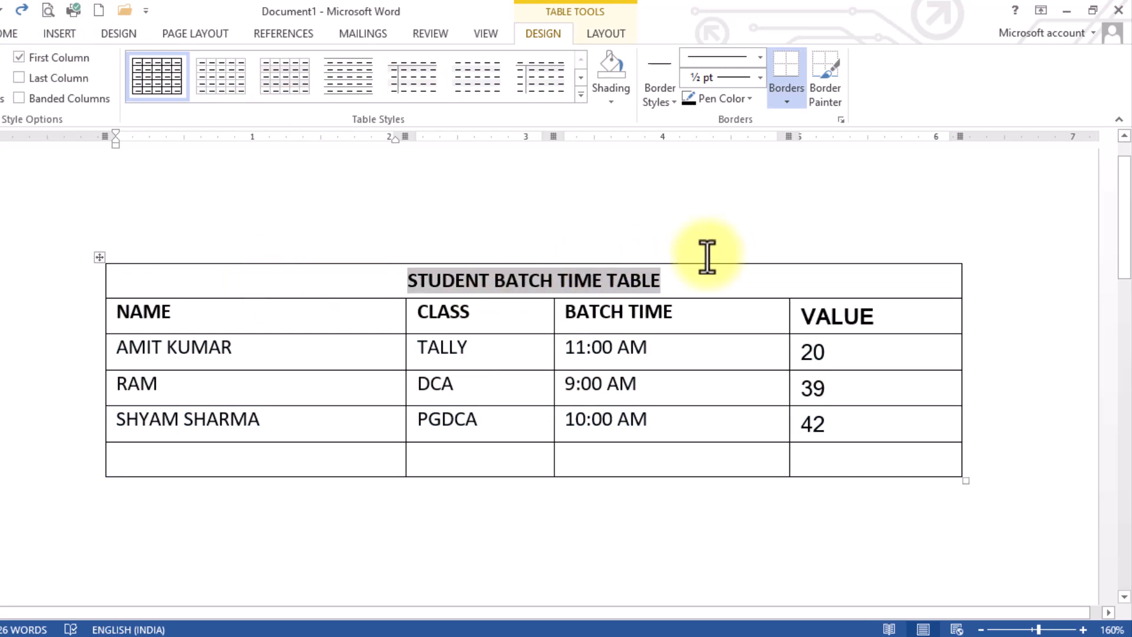
pyautogui.click(614, 105)
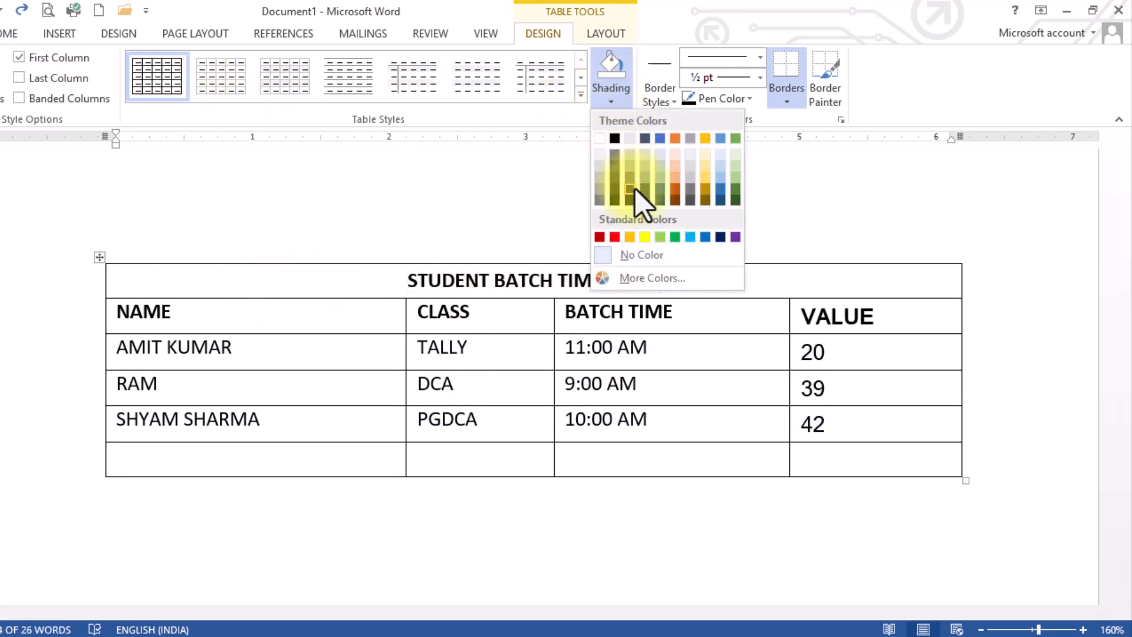
pyautogui.click(676, 177)
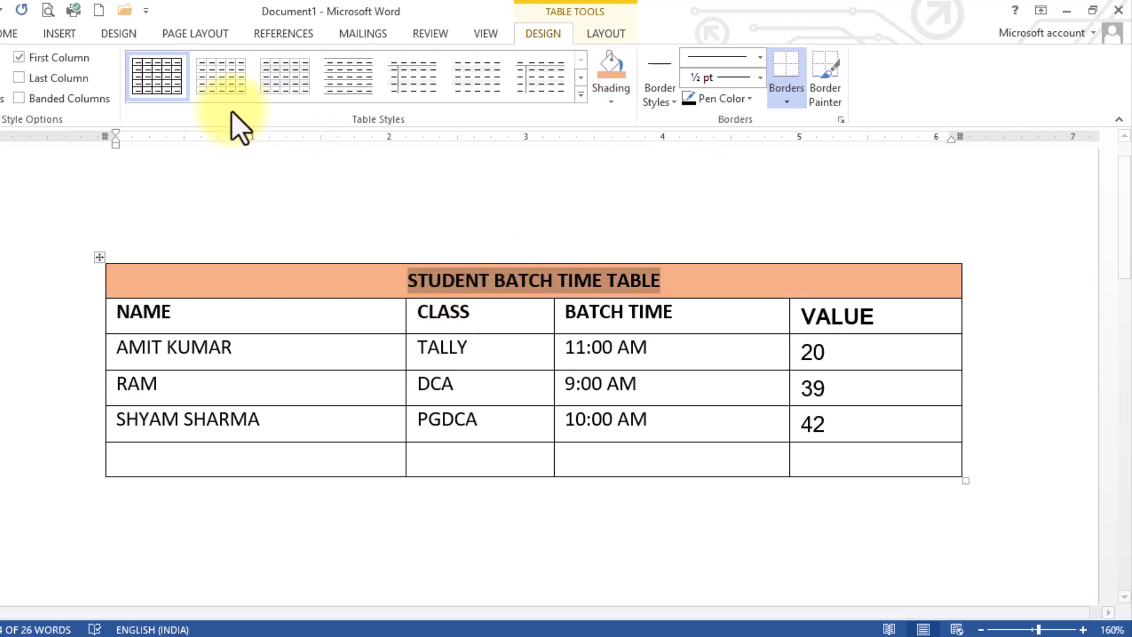
# Make the title text white and set its font to Arial Black.
pyautogui.click(9, 29)
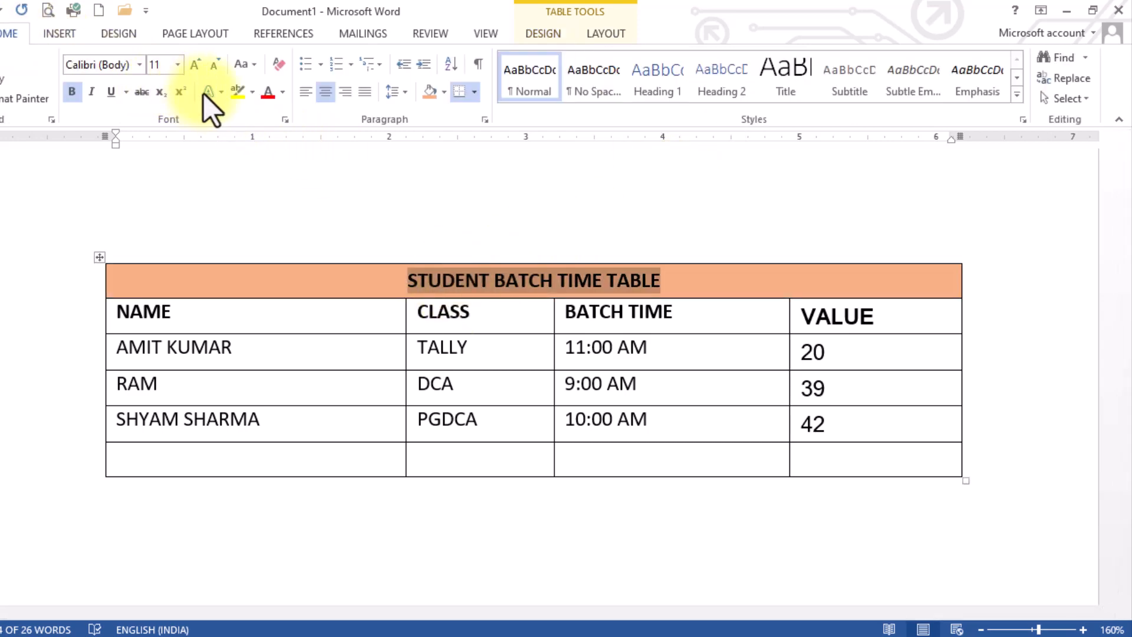
pyautogui.click(283, 96)
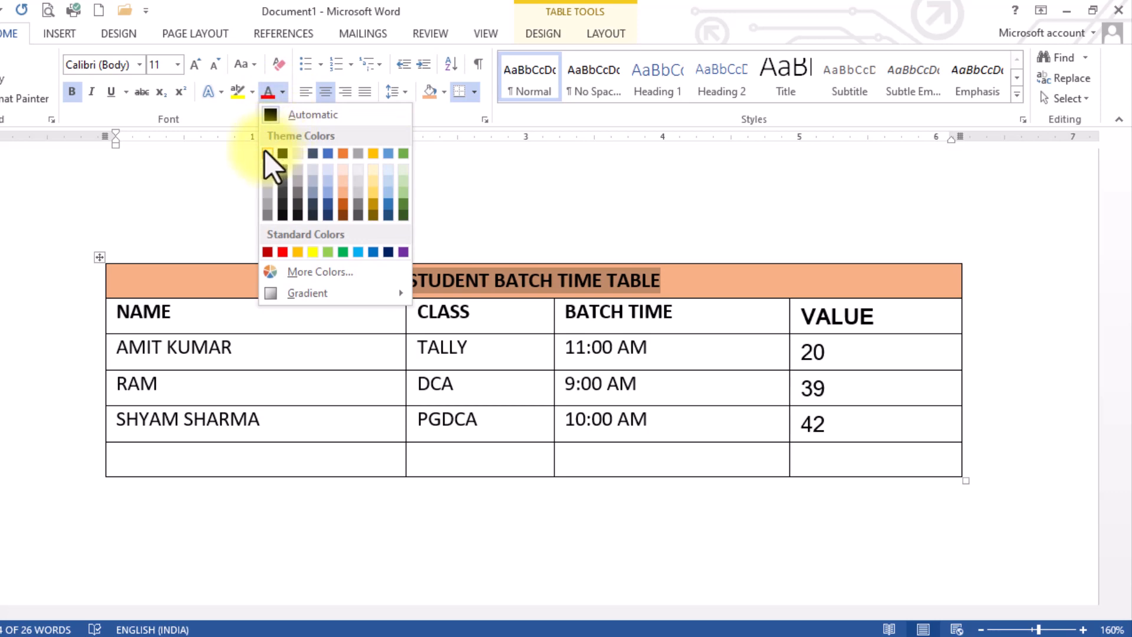
pyautogui.click(268, 153)
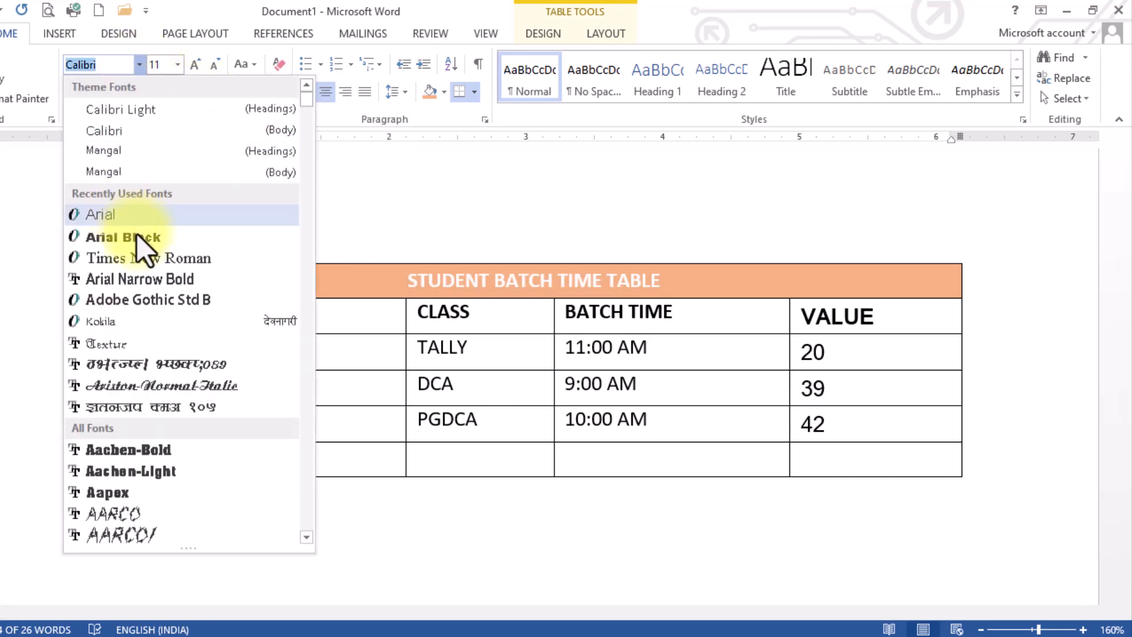
pyautogui.click(137, 236)
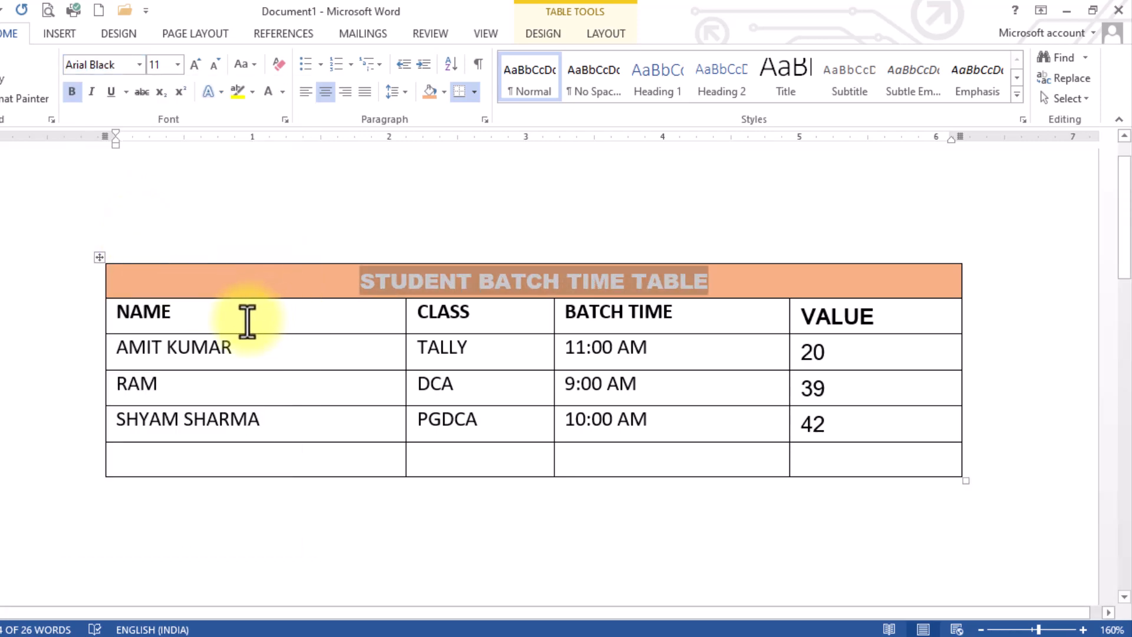
pyautogui.click(182, 316)
pyautogui.click(90, 317)
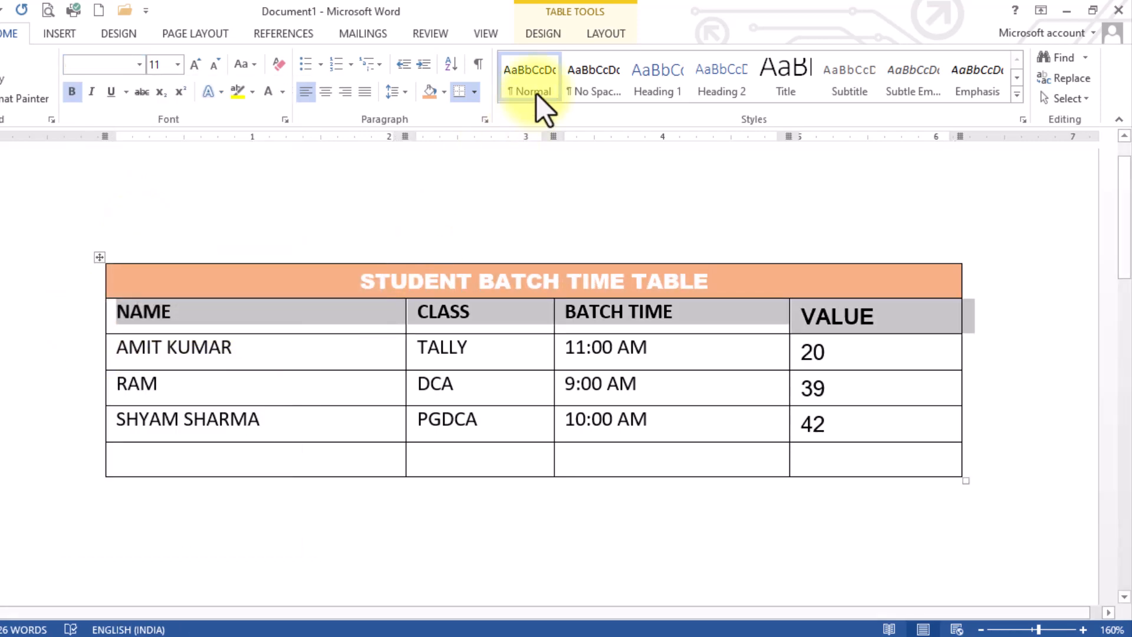
# Shade the NAME/CLASS/BATCH TIME/VALUE header row blue.
pyautogui.click(555, 33)
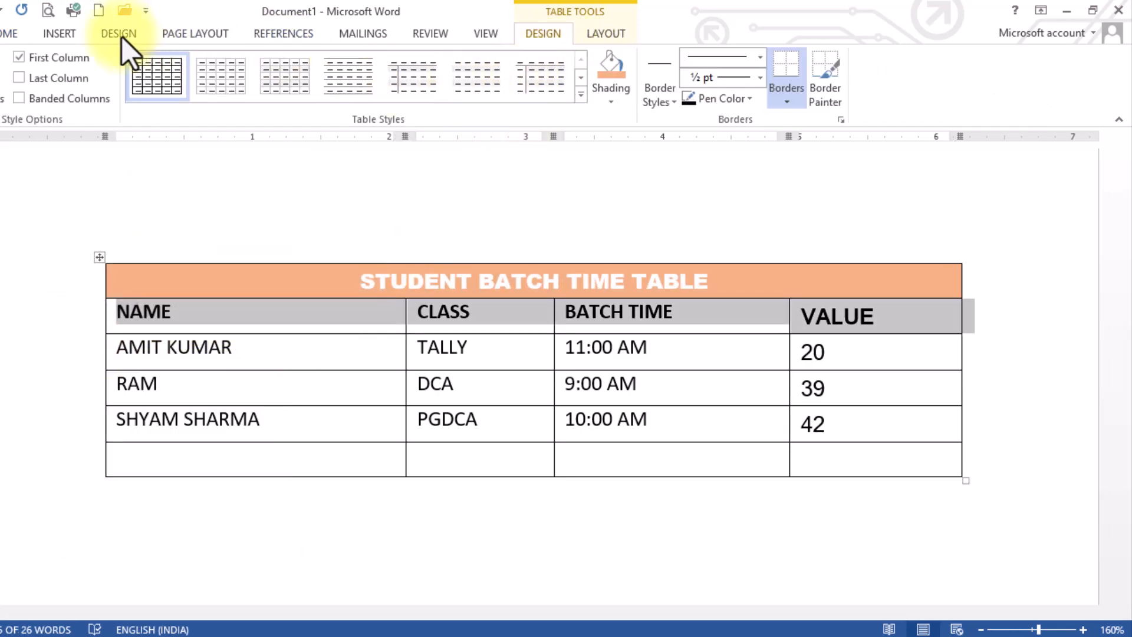
pyautogui.click(10, 31)
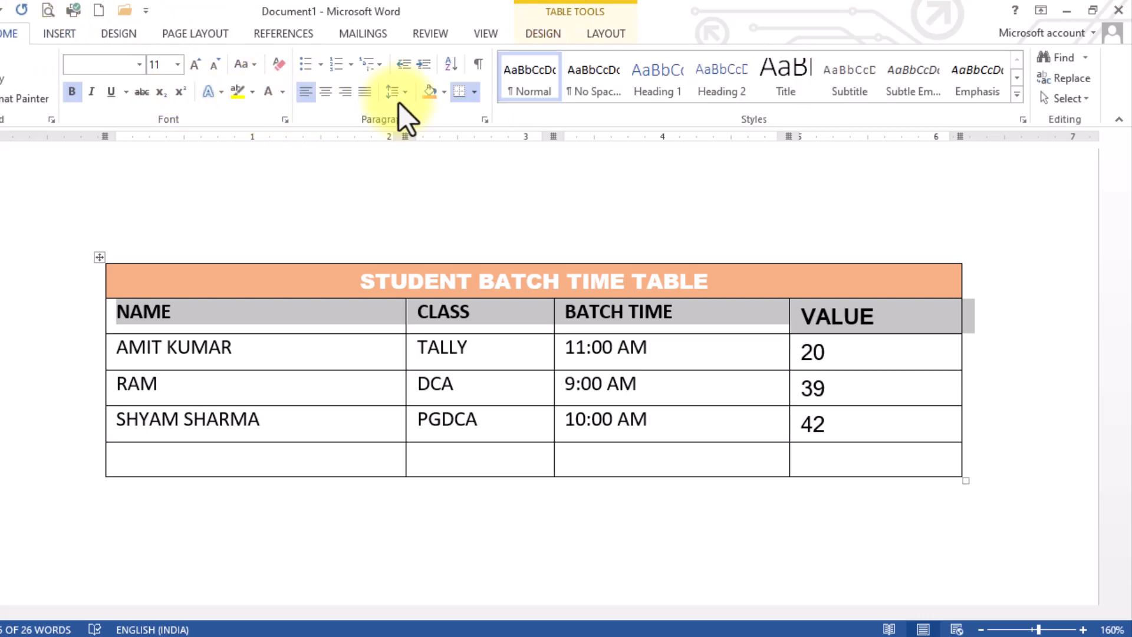
pyautogui.click(446, 94)
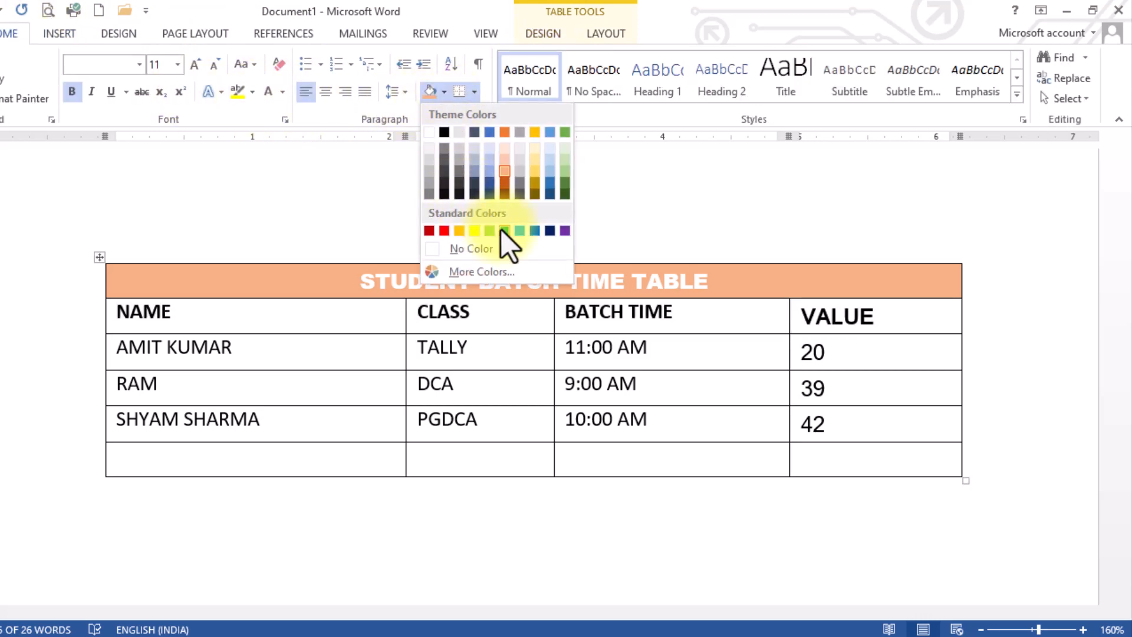
pyautogui.click(536, 231)
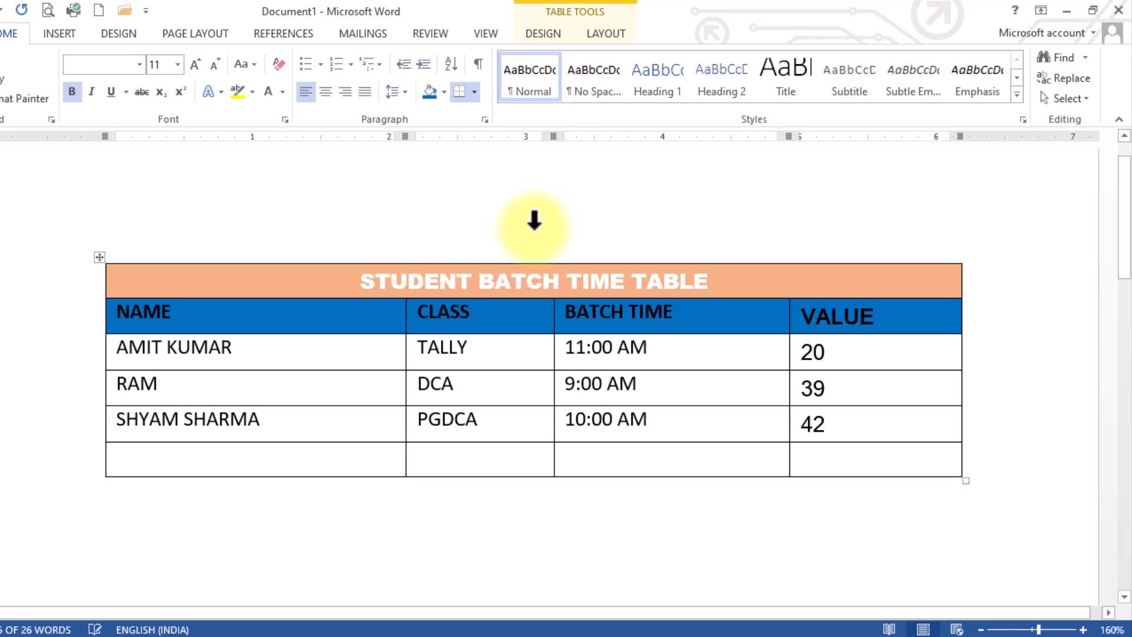
# Make the header row text white in Arial Black.
pyautogui.click(283, 92)
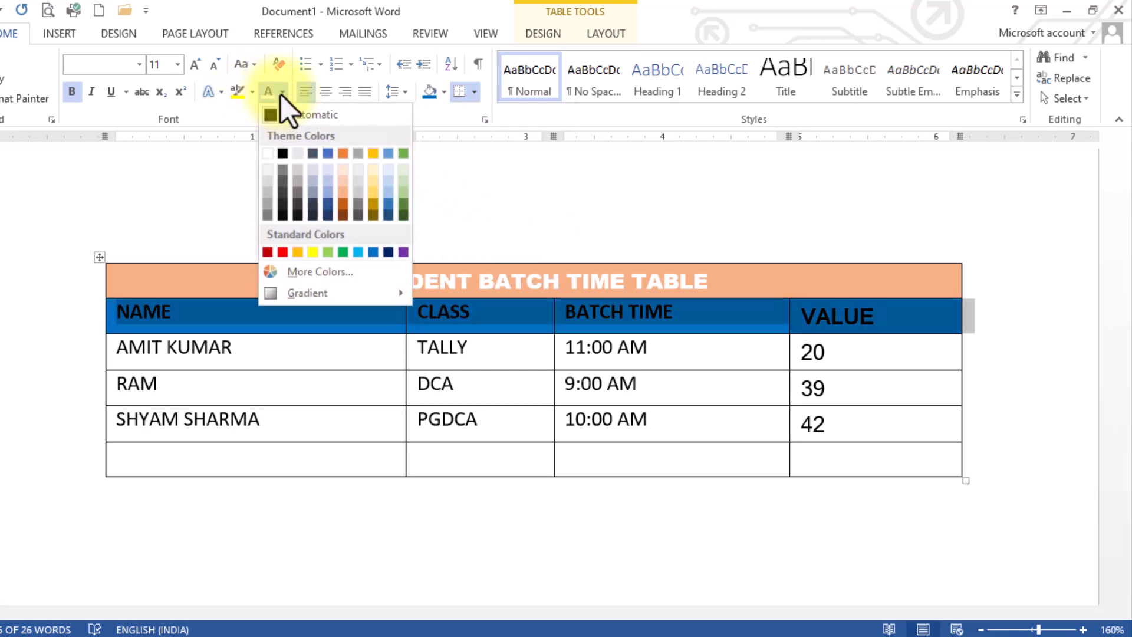
pyautogui.click(267, 153)
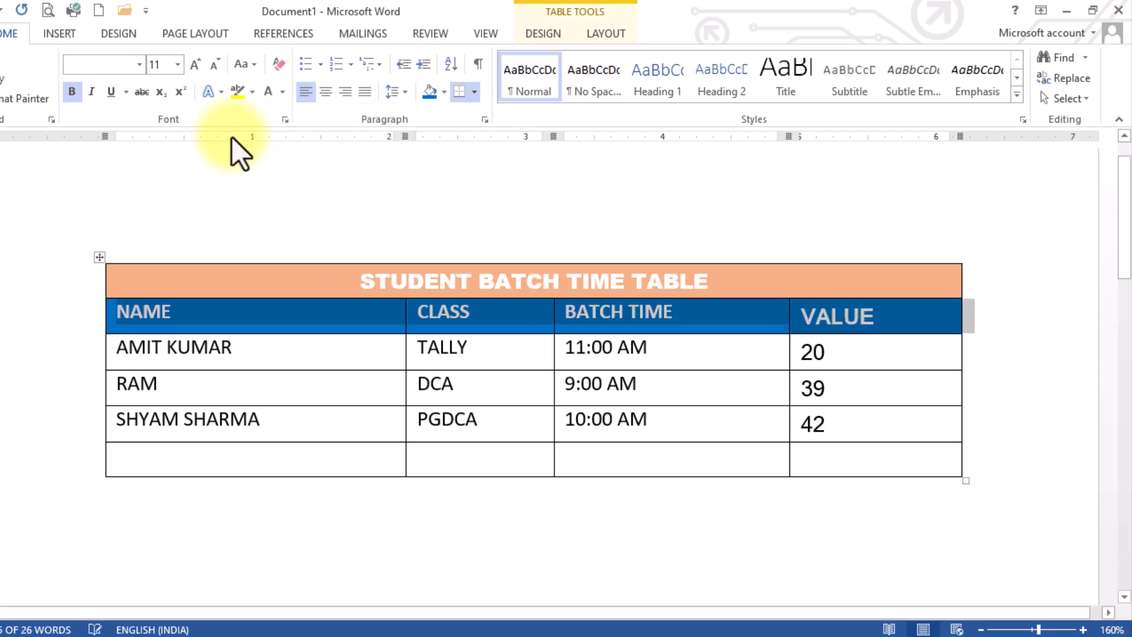
pyautogui.click(139, 65)
pyautogui.click(147, 217)
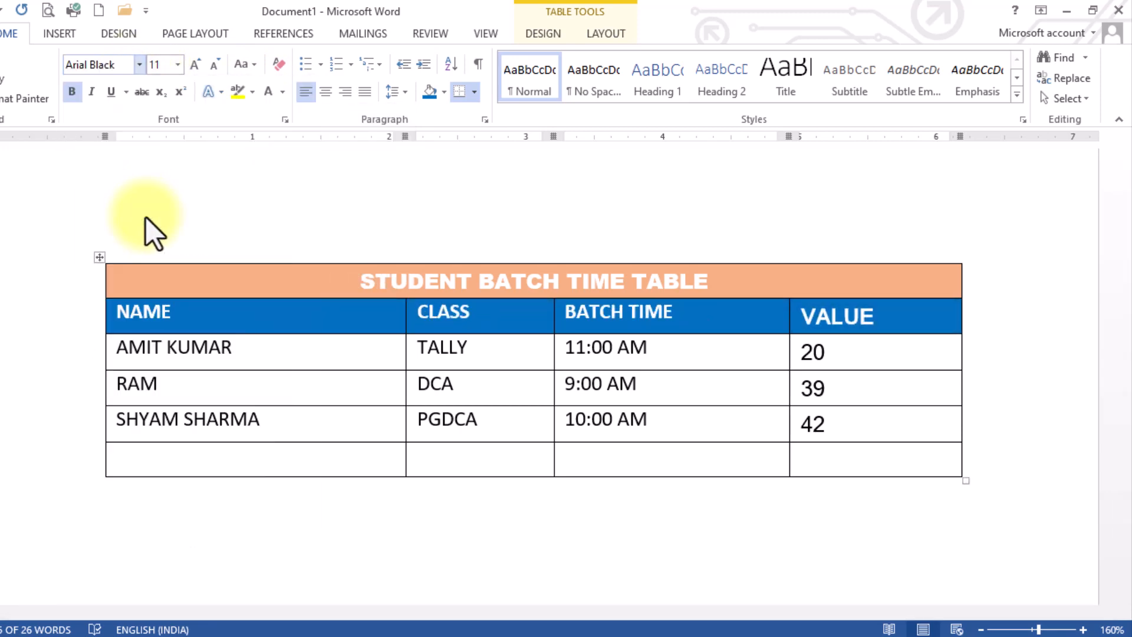
pyautogui.click(331, 359)
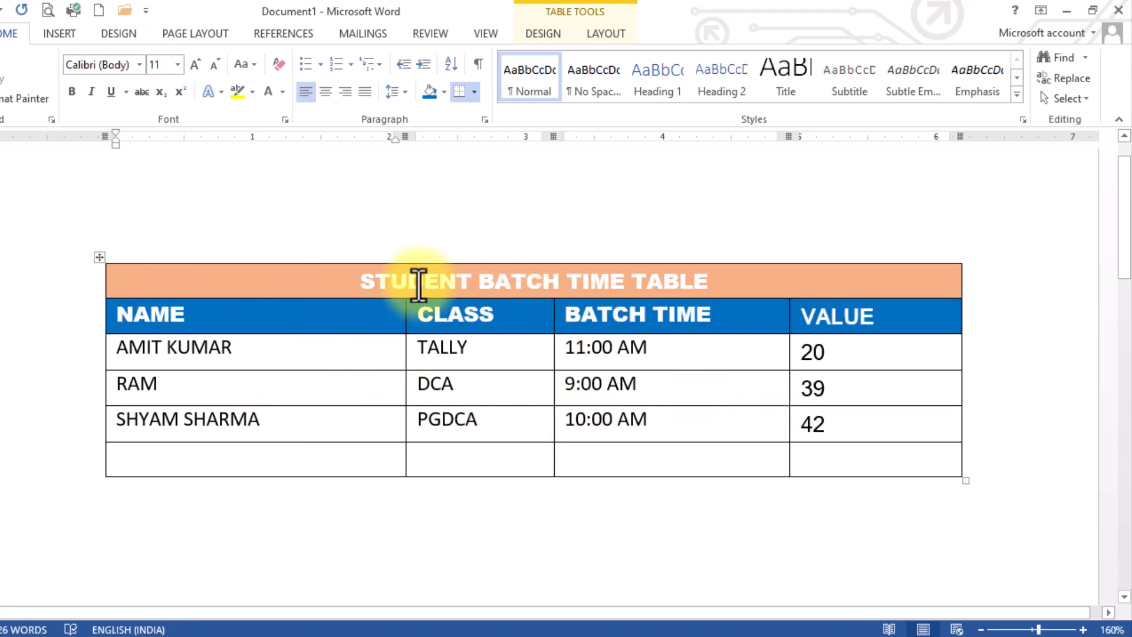
# Paint a black 3 pt dashed bottom border under the BATCH TIME and VALUE cells.
pyautogui.click(528, 37)
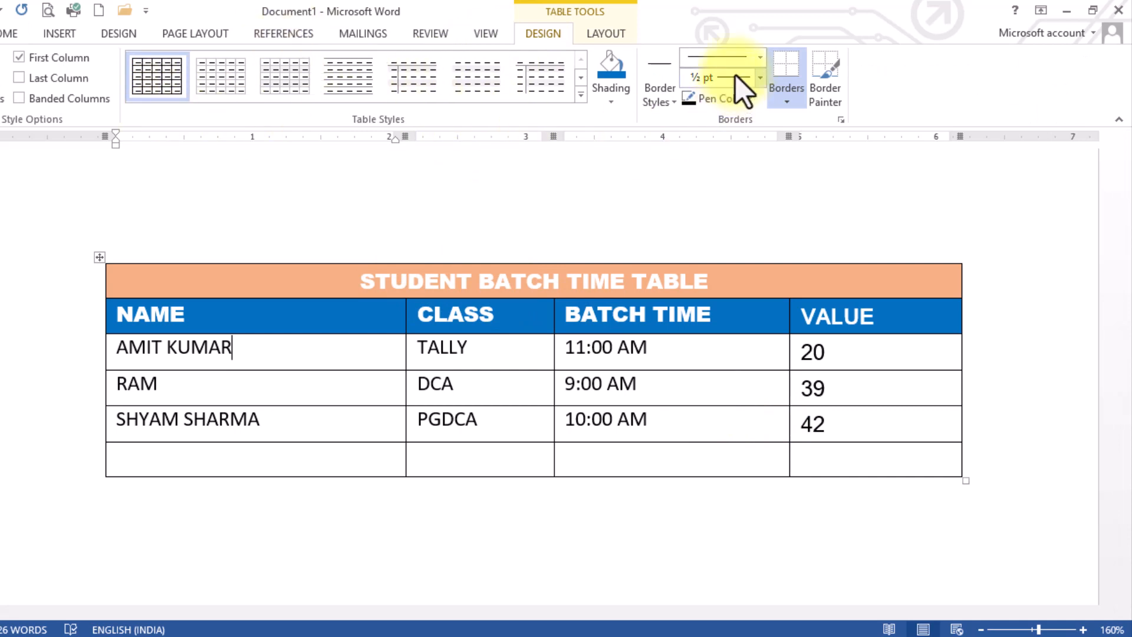
pyautogui.click(760, 86)
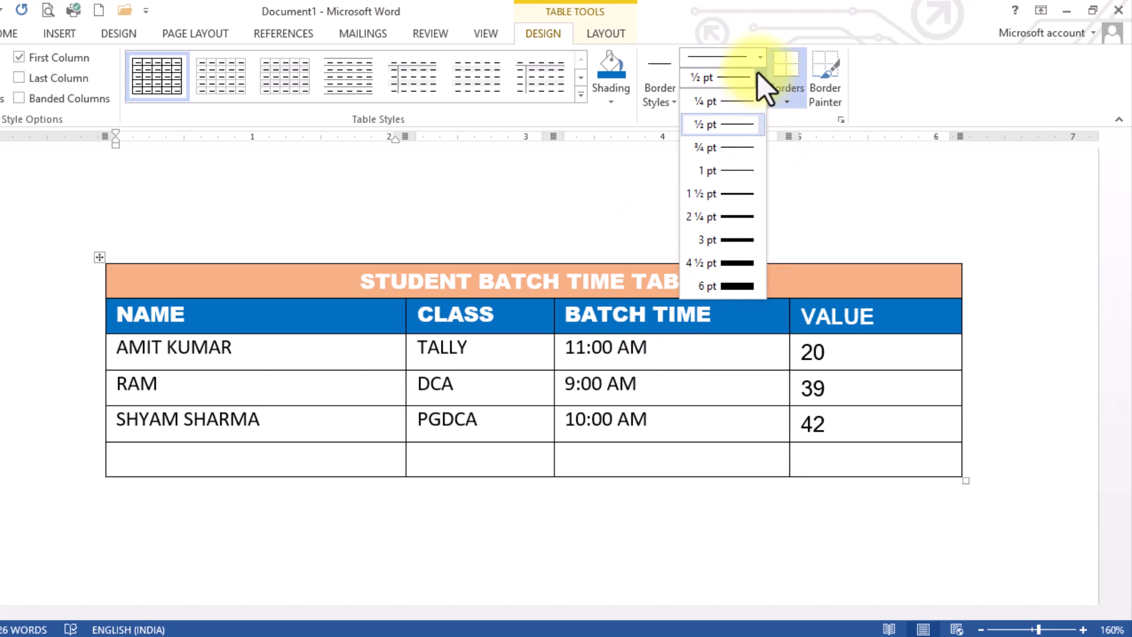
pyautogui.click(760, 58)
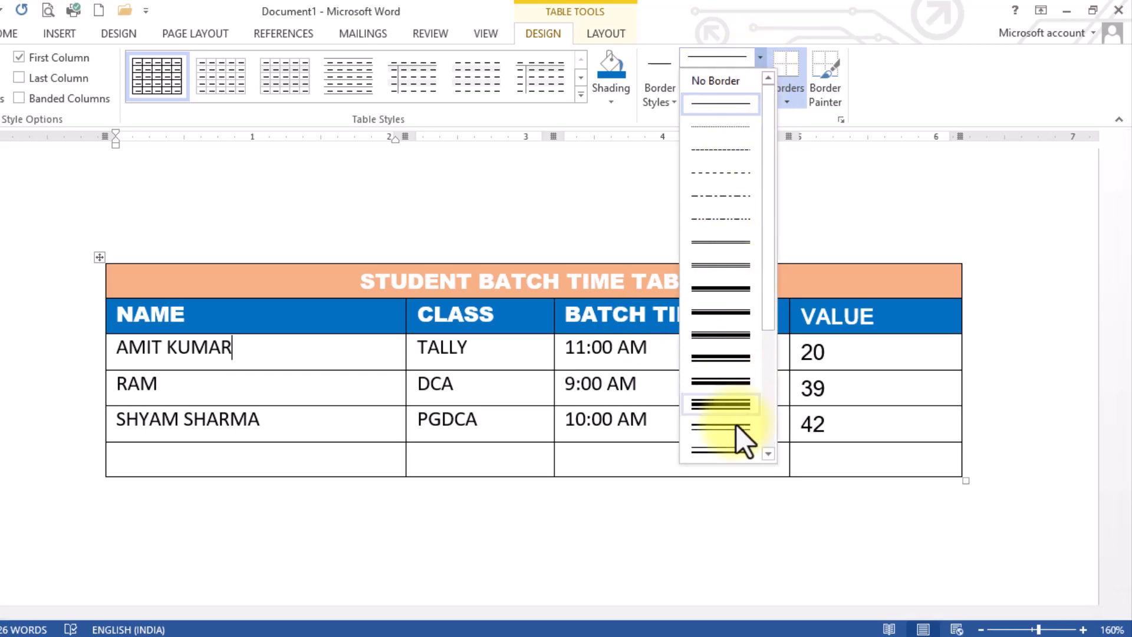
pyautogui.scroll(-3, 737, 401)
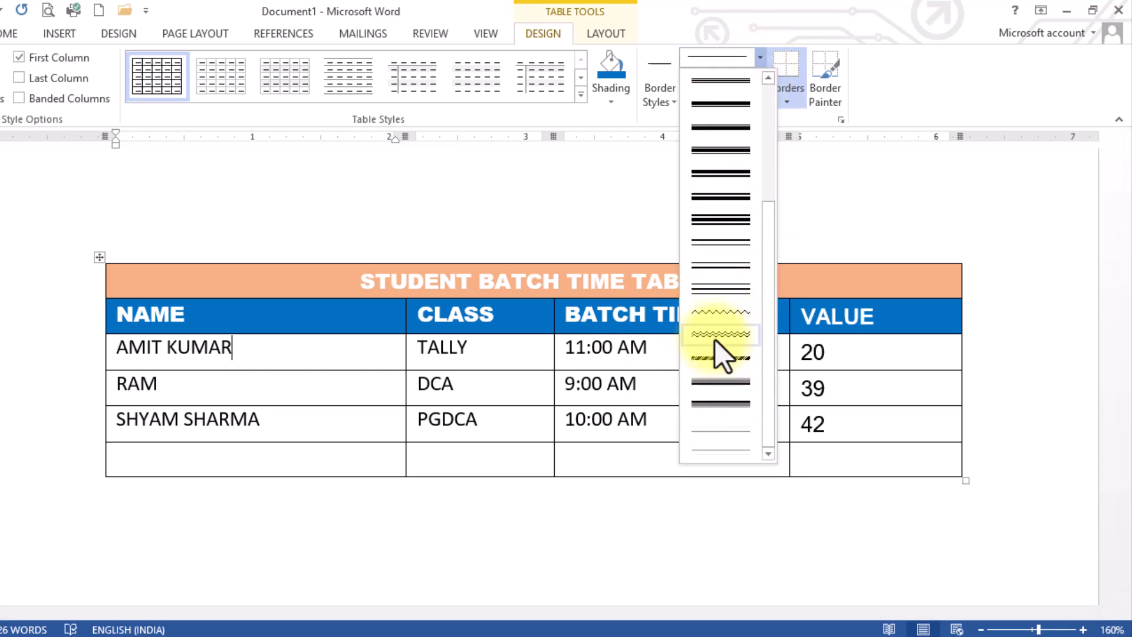
pyautogui.click(718, 365)
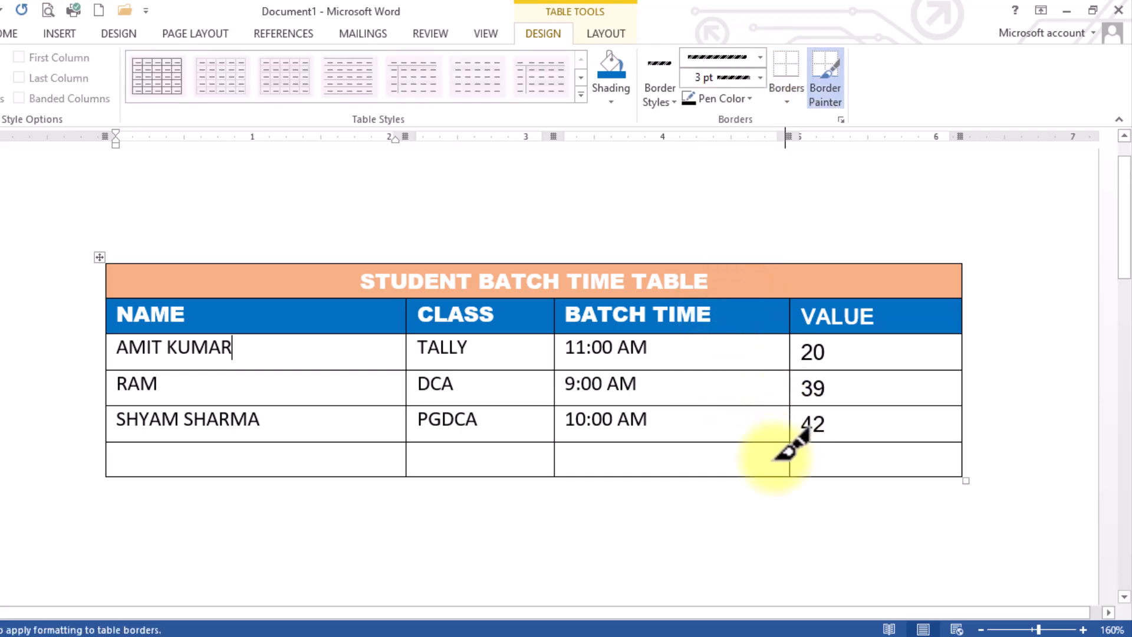
pyautogui.click(763, 476)
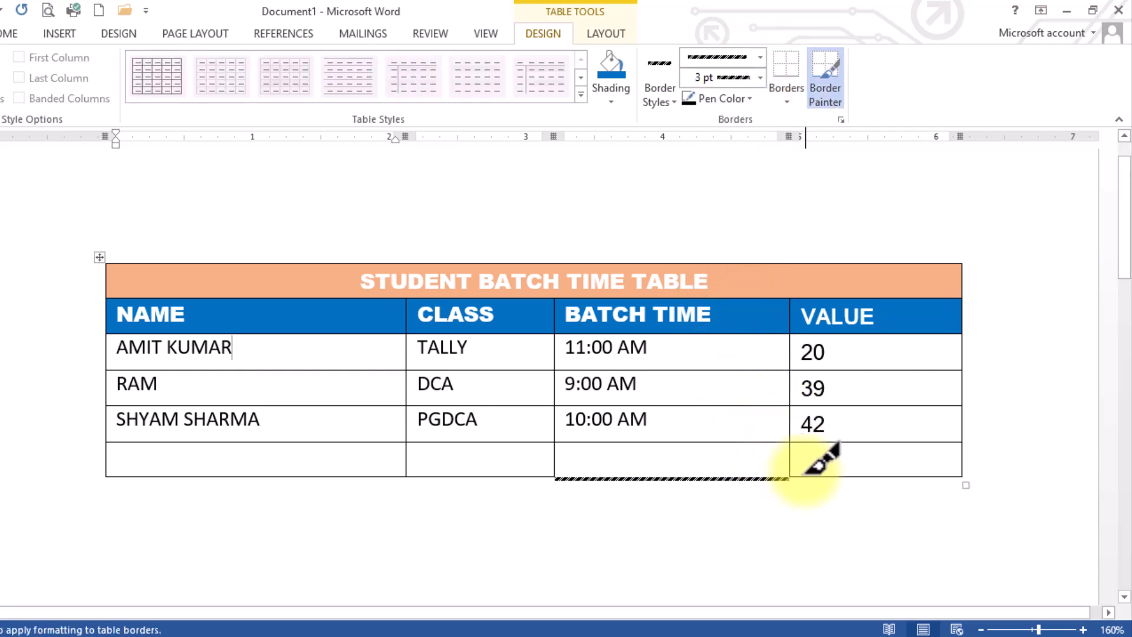
pyautogui.moveTo(805, 477); pyautogui.dragTo(920, 468)
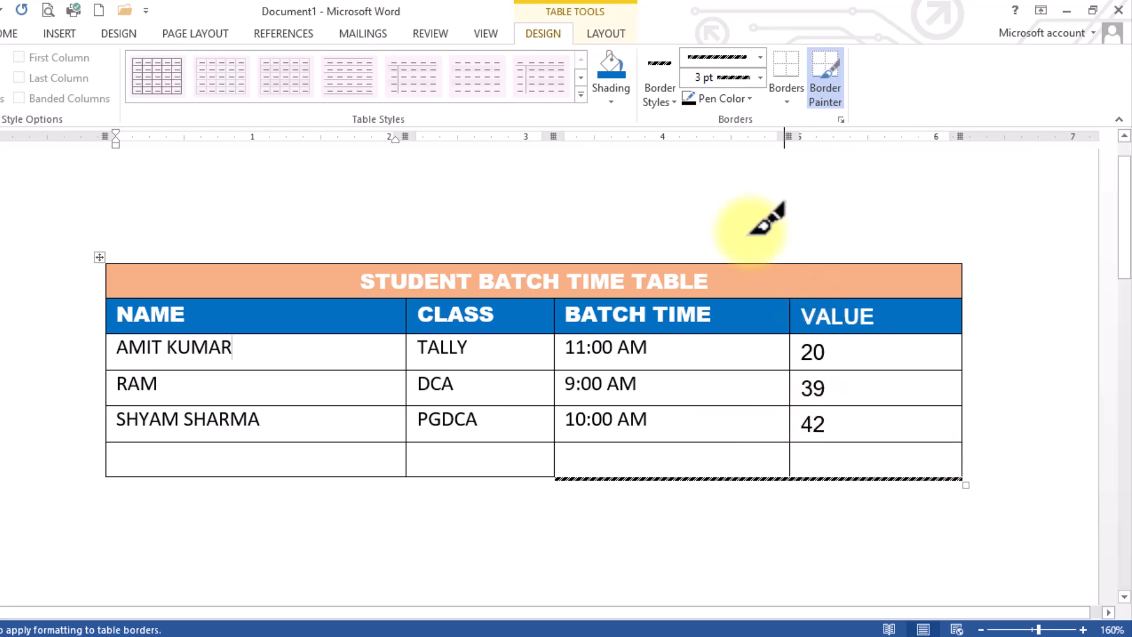
# Paint a blue dashed bottom border under the NAME and CLASS columns.
pyautogui.click(746, 101)
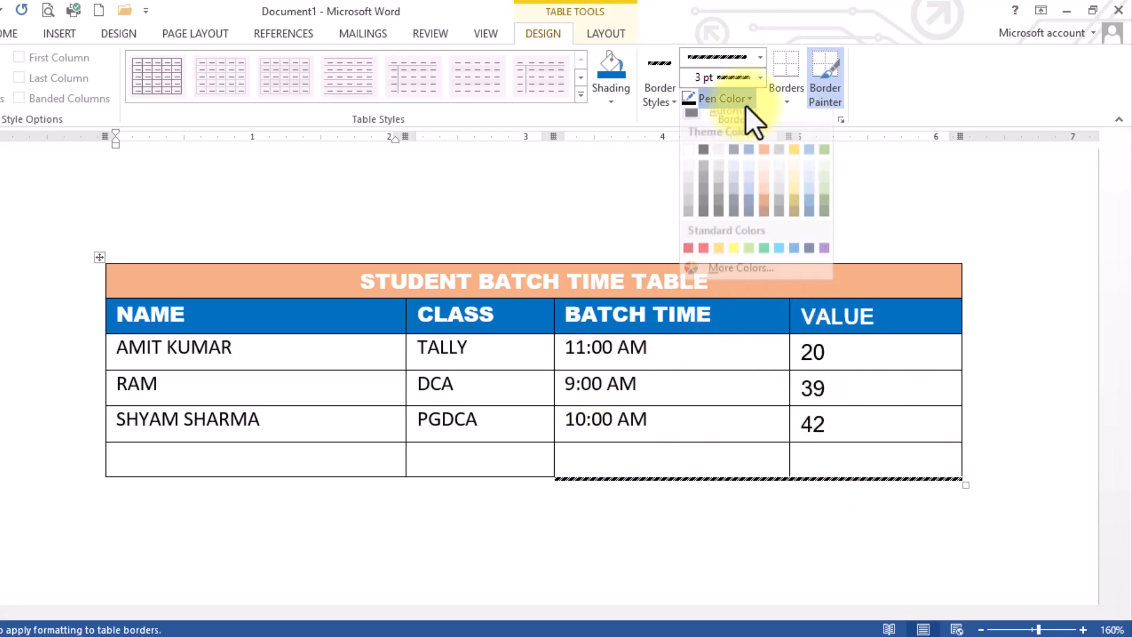
pyautogui.click(792, 258)
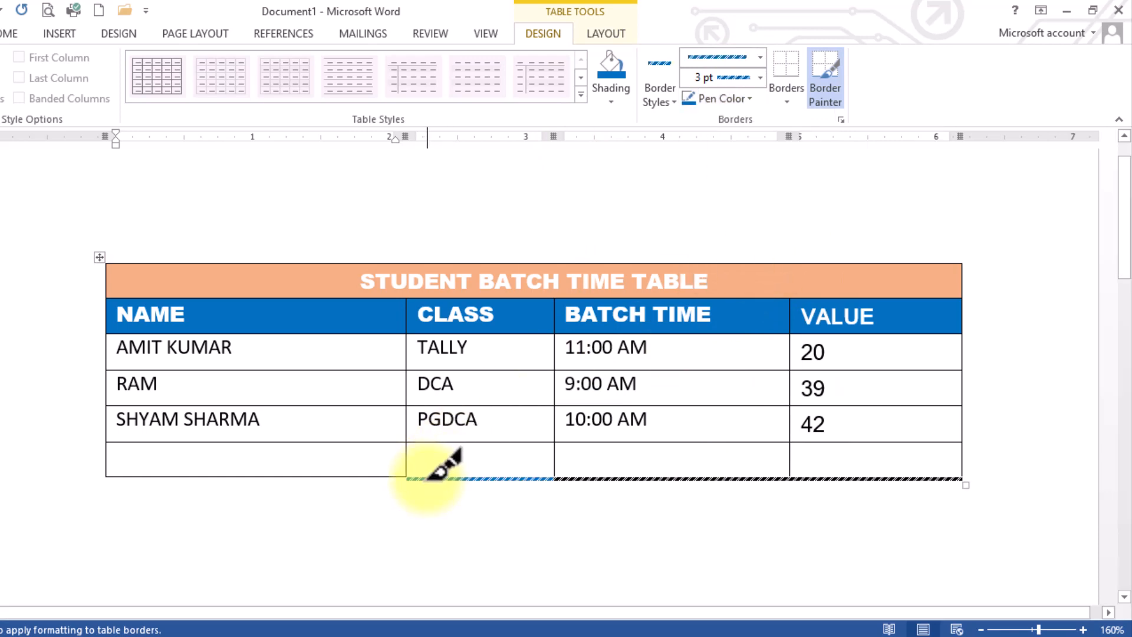
pyautogui.click(373, 475)
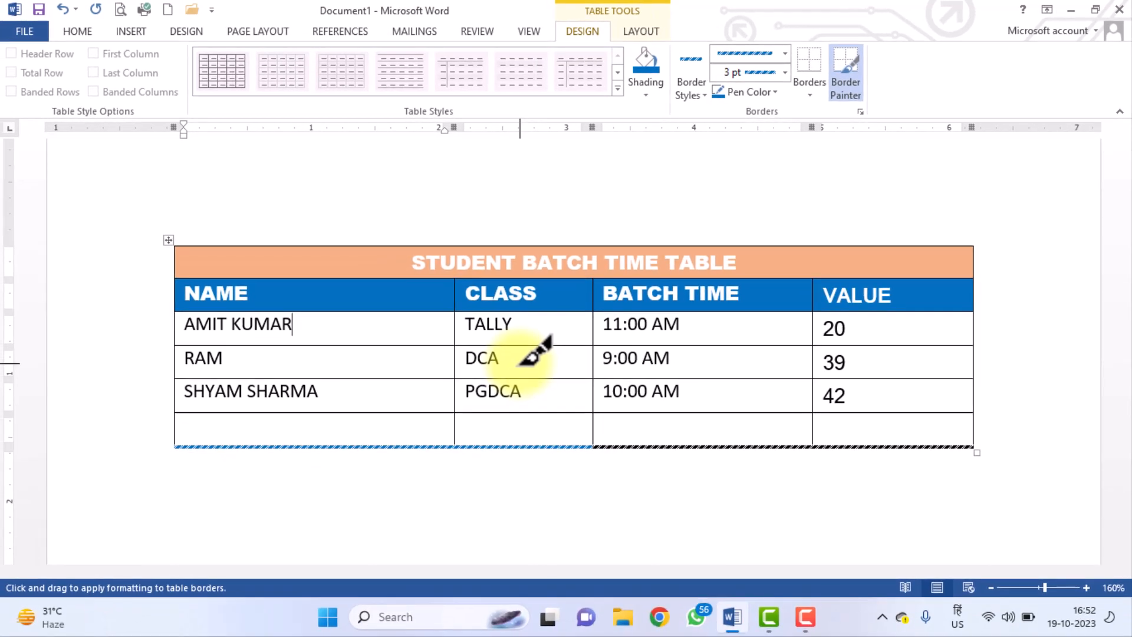
pyautogui.click(853, 77)
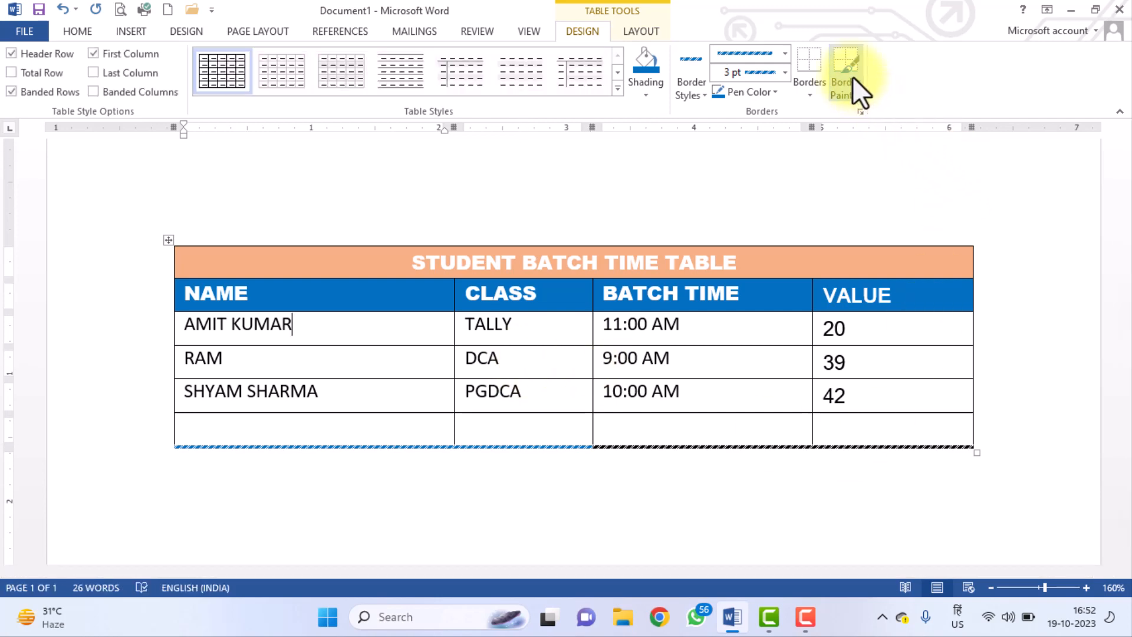